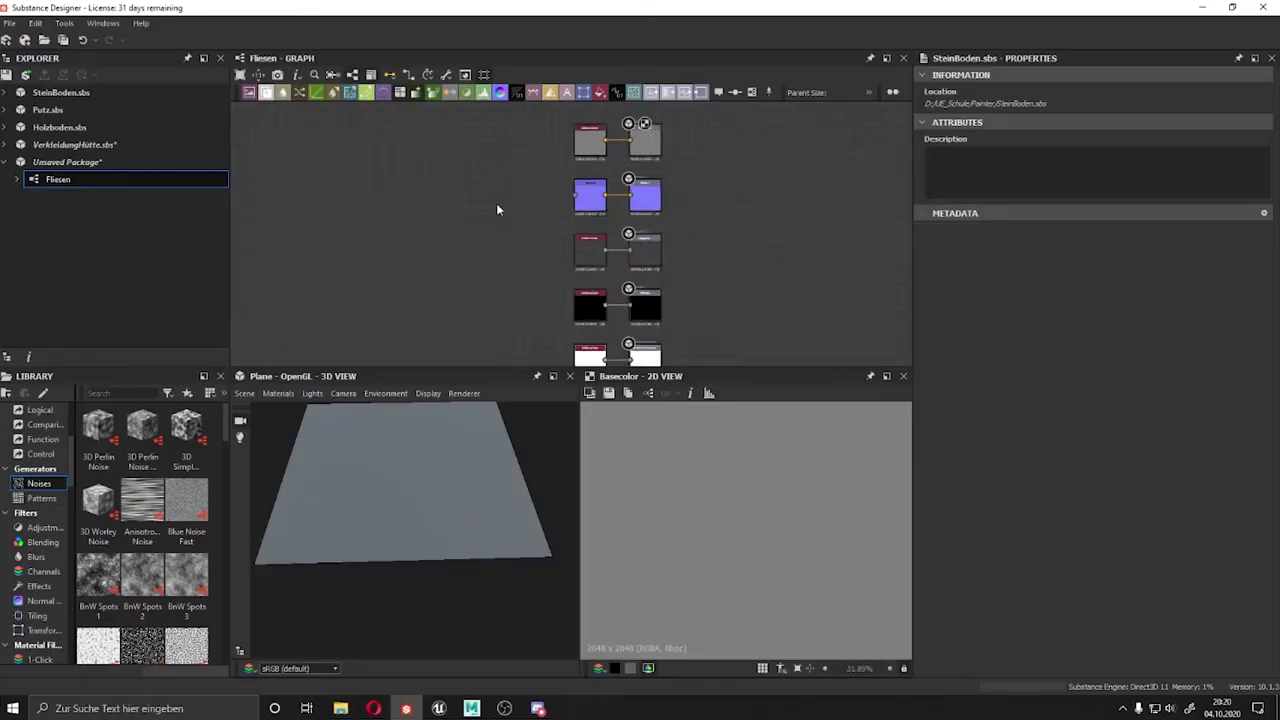
Step: Add a Tile Generator to the graph and set its X and Y amounts to 8
scroll(128, 535, "down", 5)
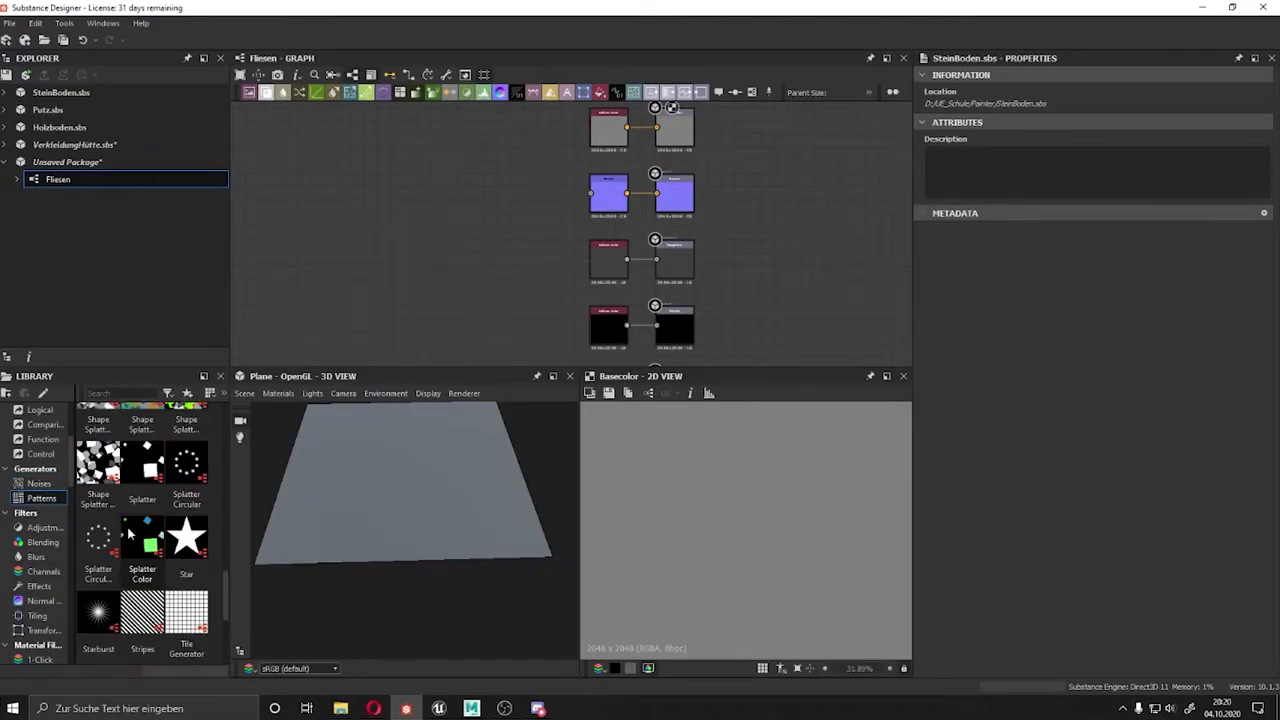
left_click_drag(186, 612, 395, 185)
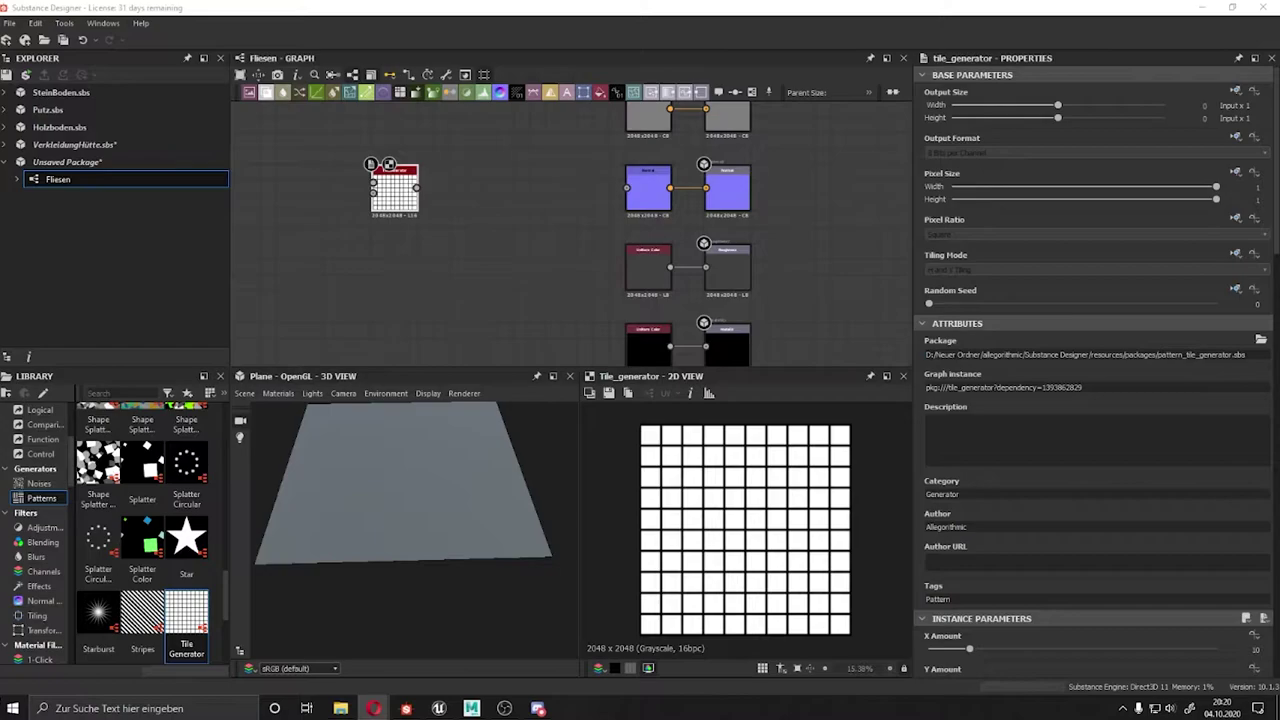
scroll(434, 206, "up", 3)
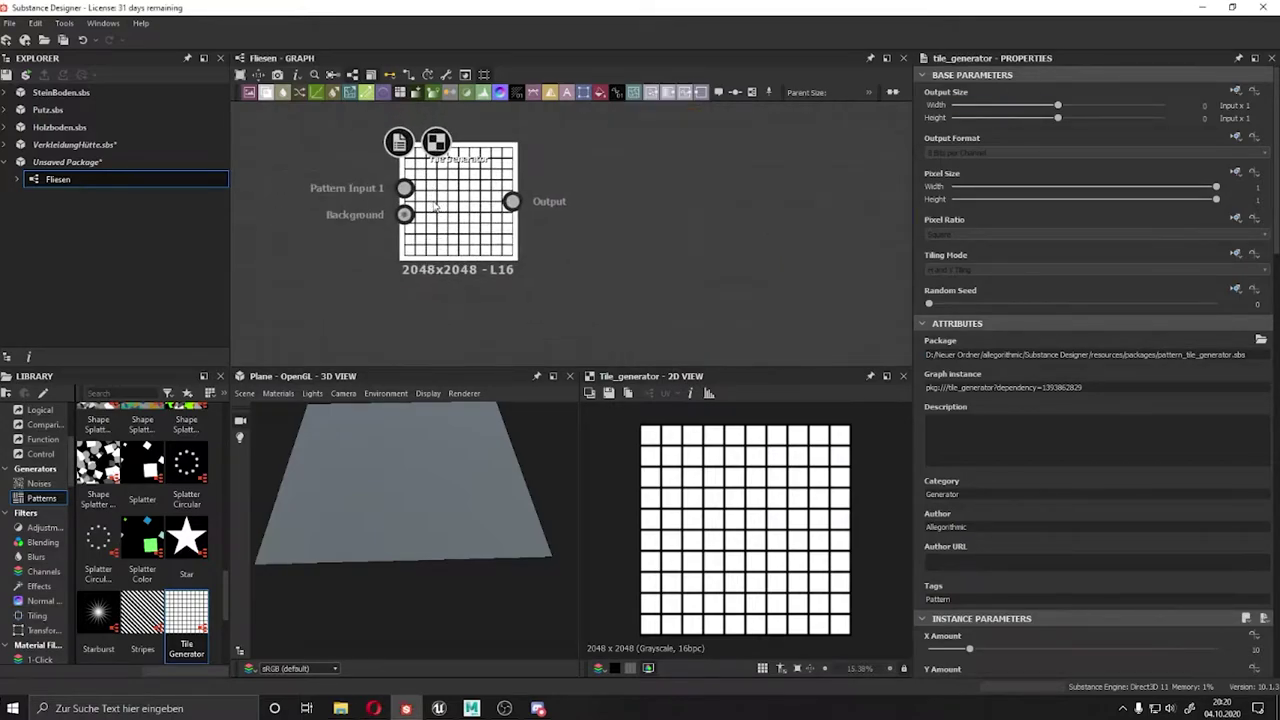
scroll(985, 527, "down", 3)
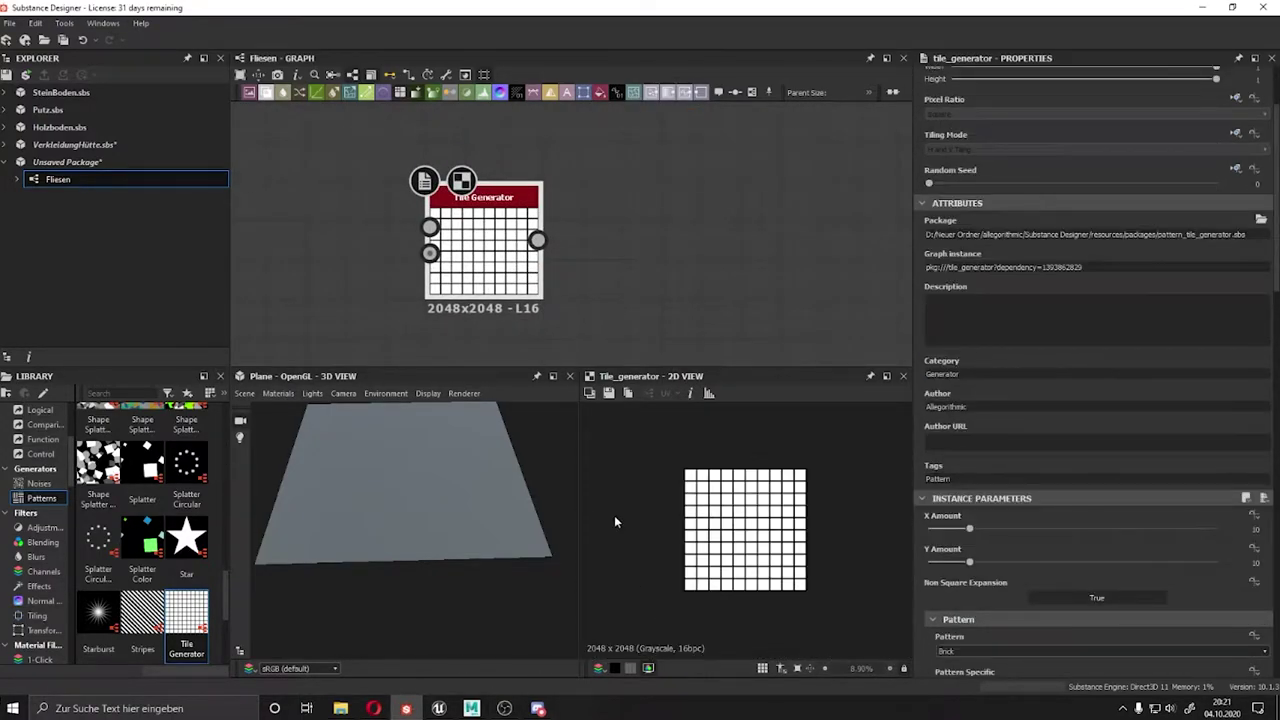
left_click_drag(969, 528, 978, 562)
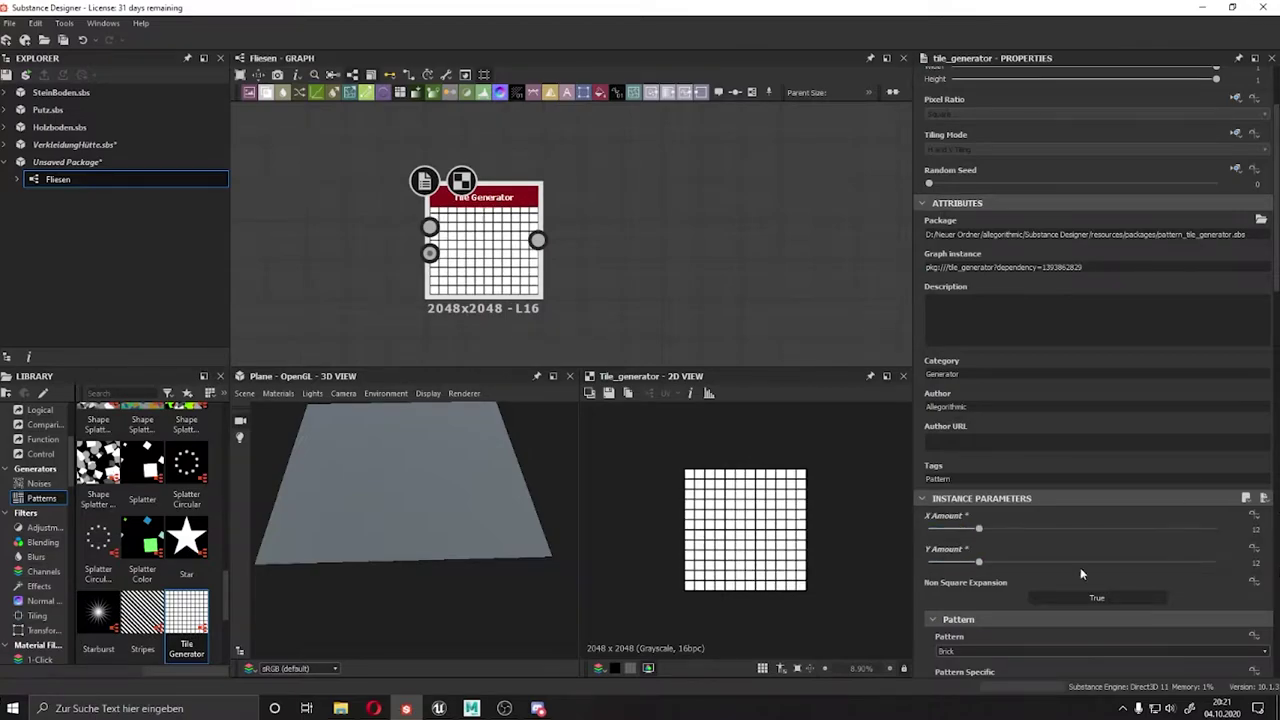
scroll(713, 561, "up", 2)
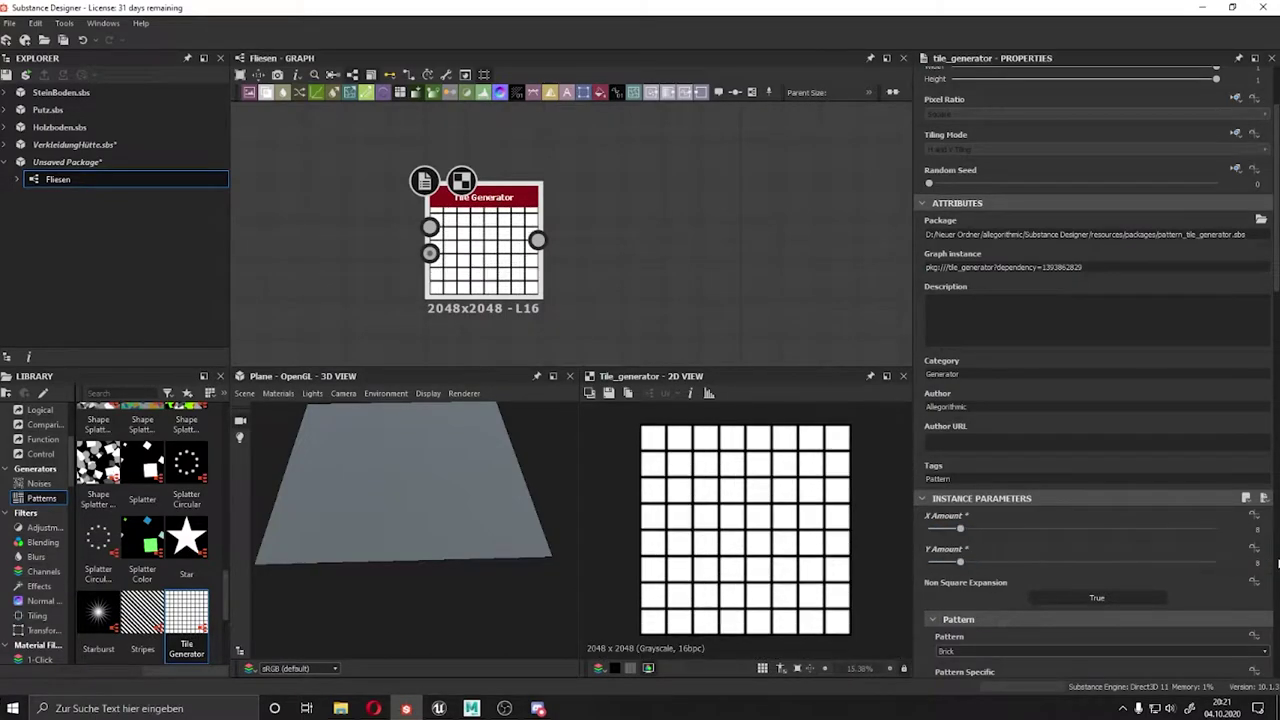
scroll(714, 488, "up", 3)
scroll(714, 488, "down", 4)
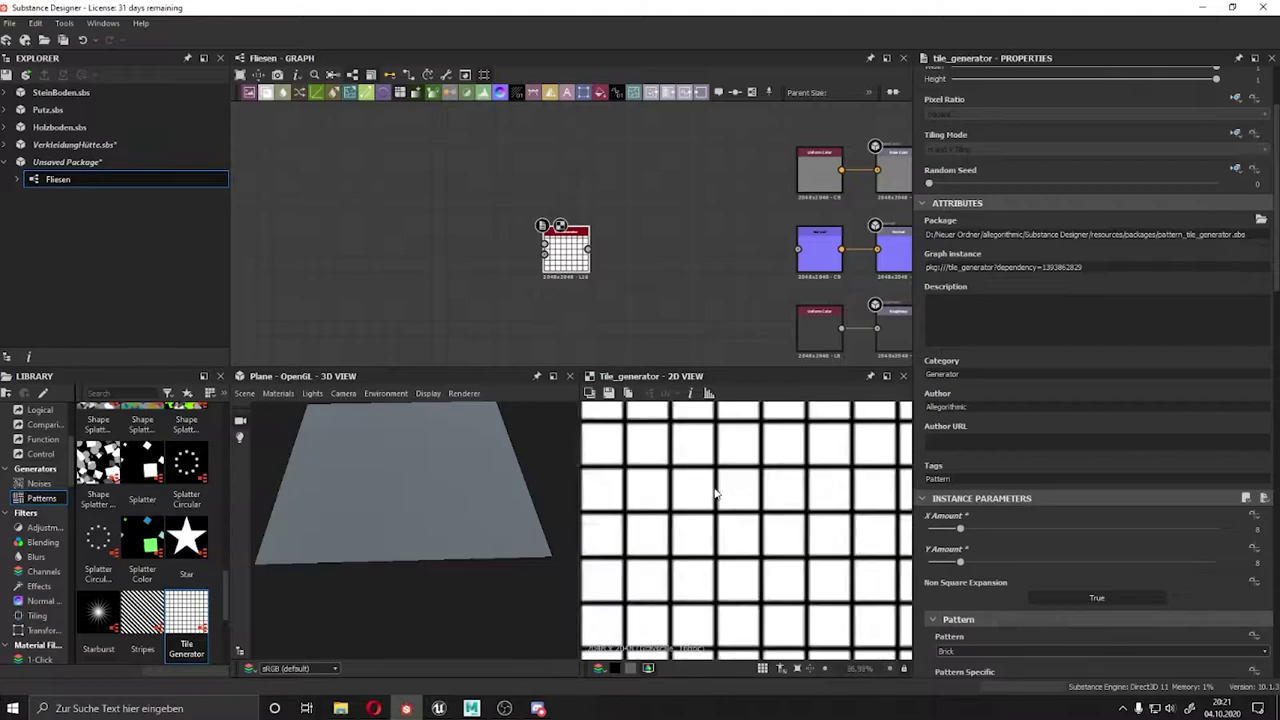
scroll(994, 527, "down", 3)
left_click_drag(1014, 524, 1011, 524)
Step: Feed the Tile Generator into a new Edge Detect node with roundness 0.37
middle_click_drag(620, 240, 575, 263)
left_click_drag(542, 272, 621, 264)
left_click(660, 289)
scroll(647, 286, "up", 5)
mouse_move(945, 547)
left_mouse_down()
mouse_move(933, 547)
mouse_move(936, 582)
left_mouse_up()
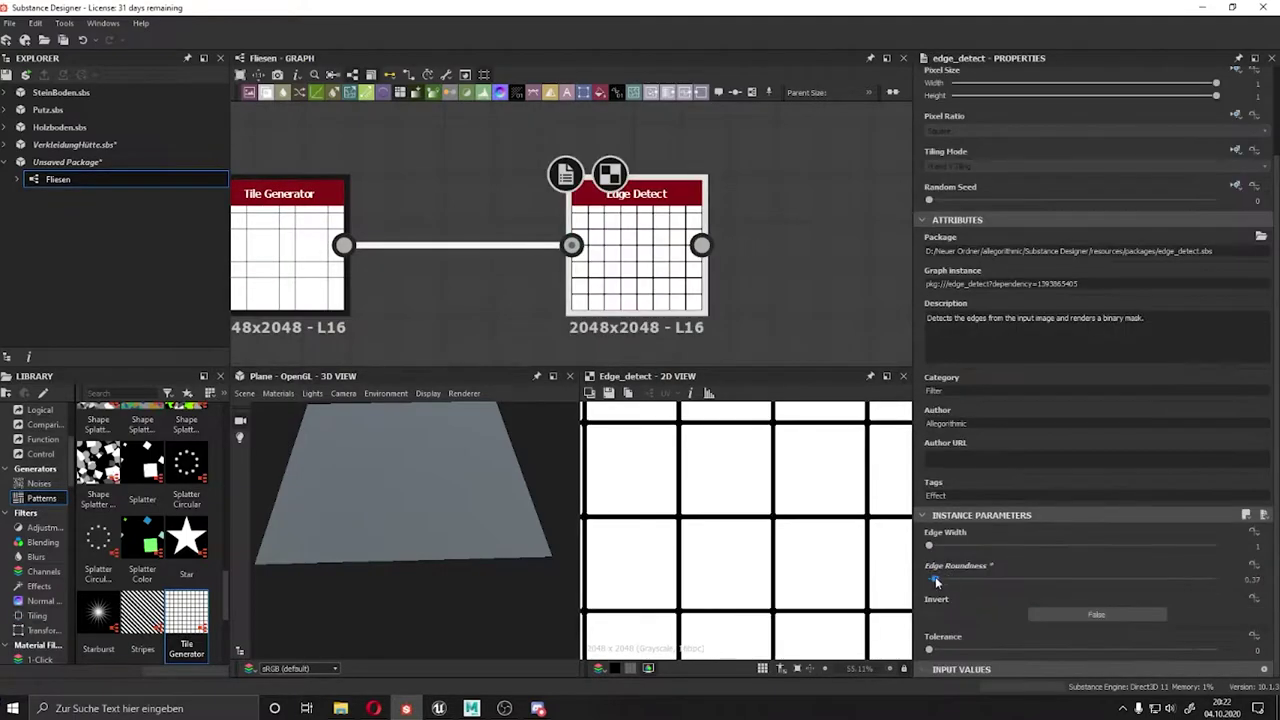
Step: Lower the Tile Generator's Pattern Specific value slightly
left_click(288, 260)
left_click_drag(1011, 502, 999, 502)
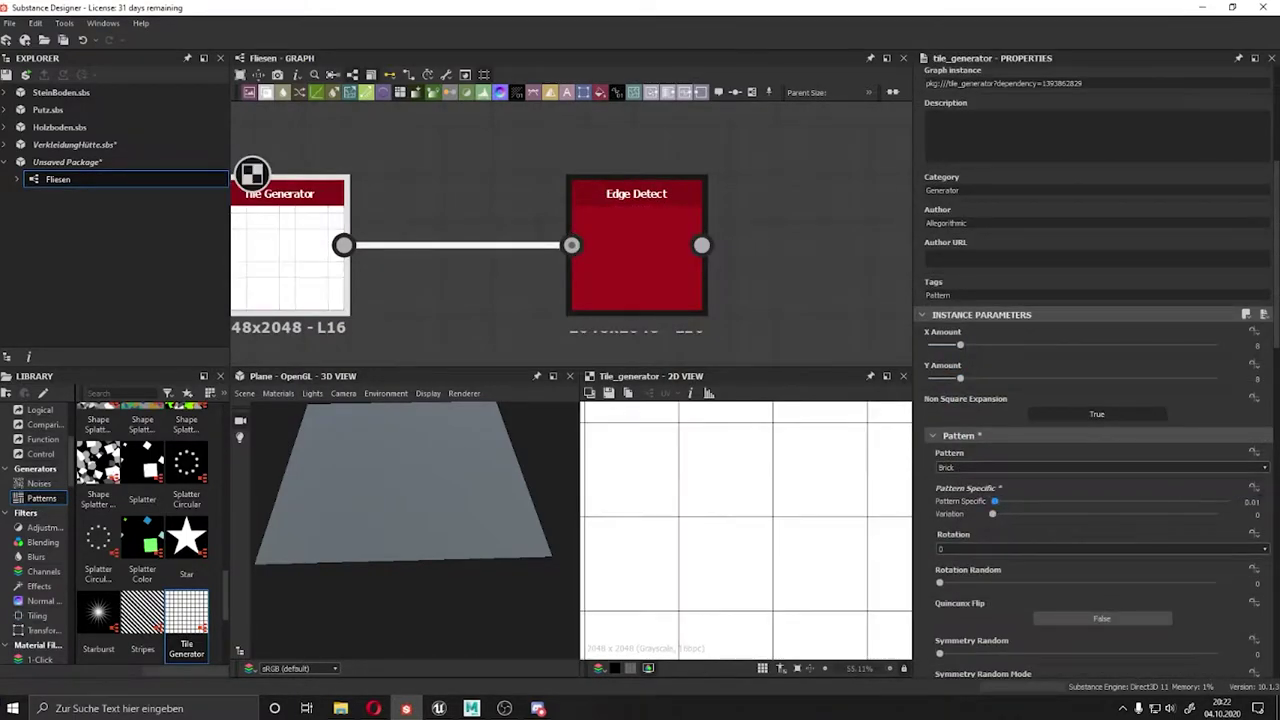
left_click(636, 265)
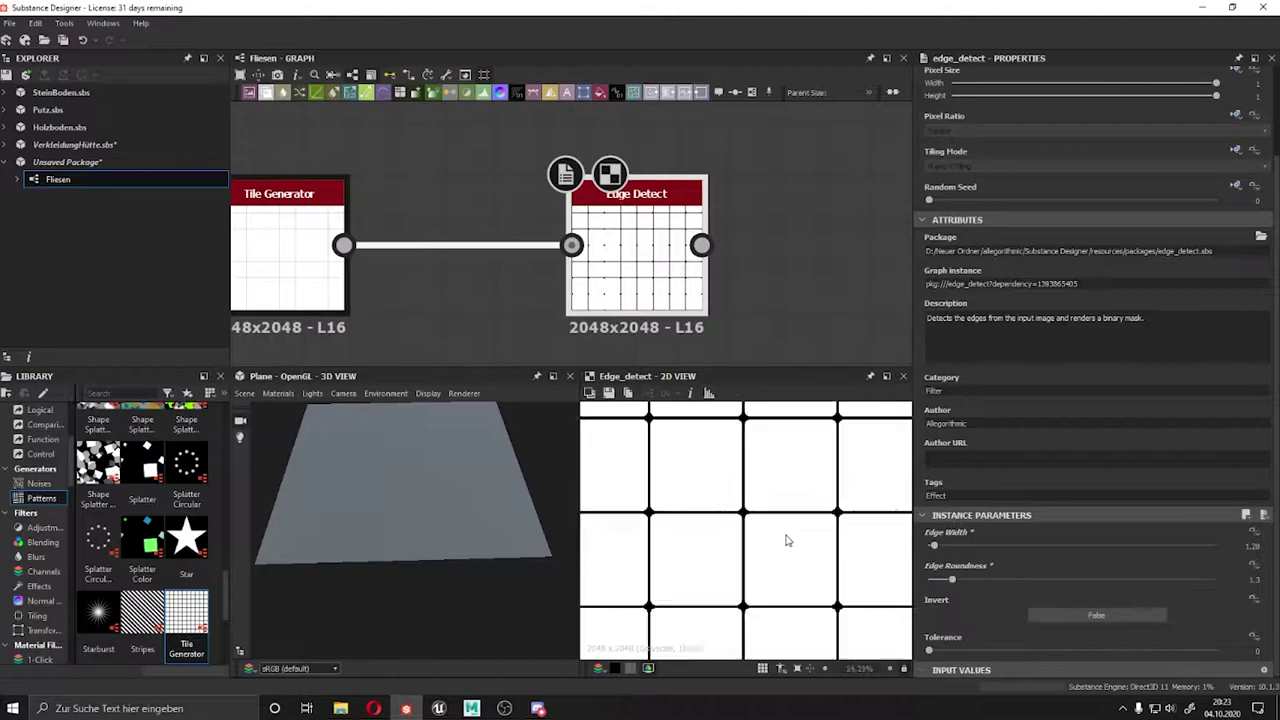
scroll(757, 277, "down", 3)
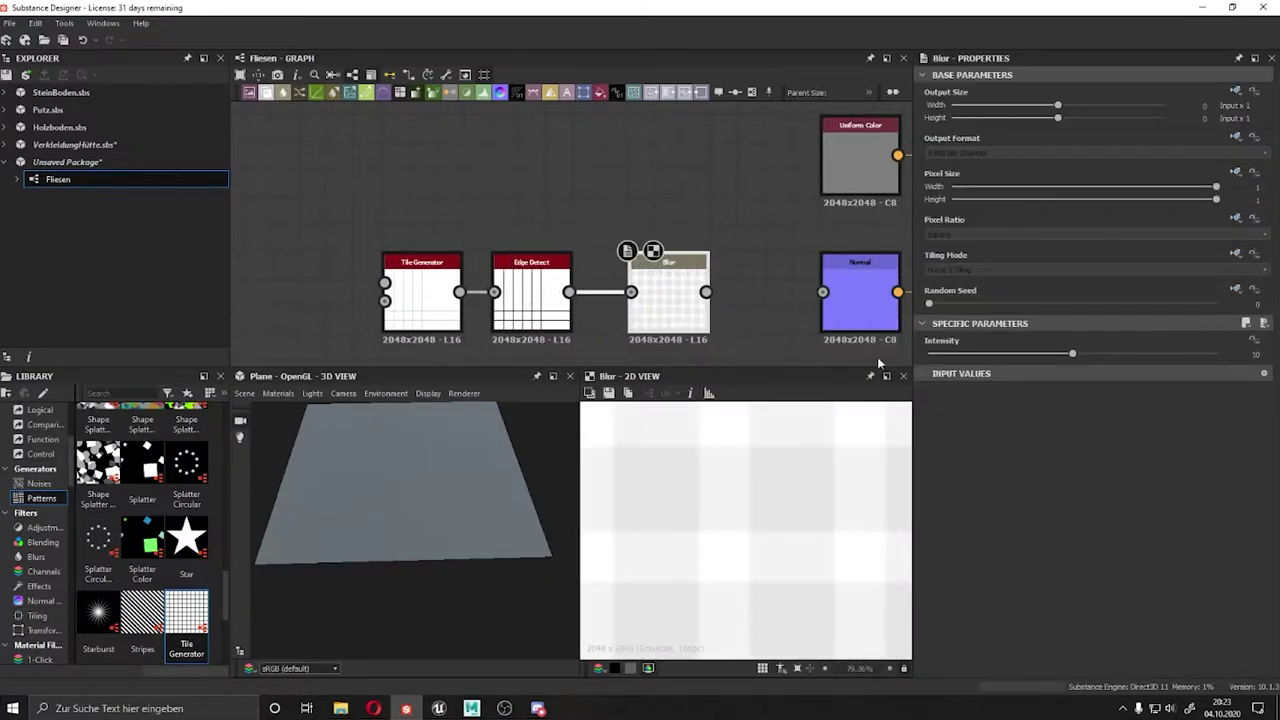
Step: Wire the Blur output into the Normal node and set Blur intensity to 0.46
left_click_drag(706, 292, 822, 292)
scroll(400, 540, "up", 5)
left_click_drag(400, 557, 414, 488)
scroll(414, 488, "down", 1)
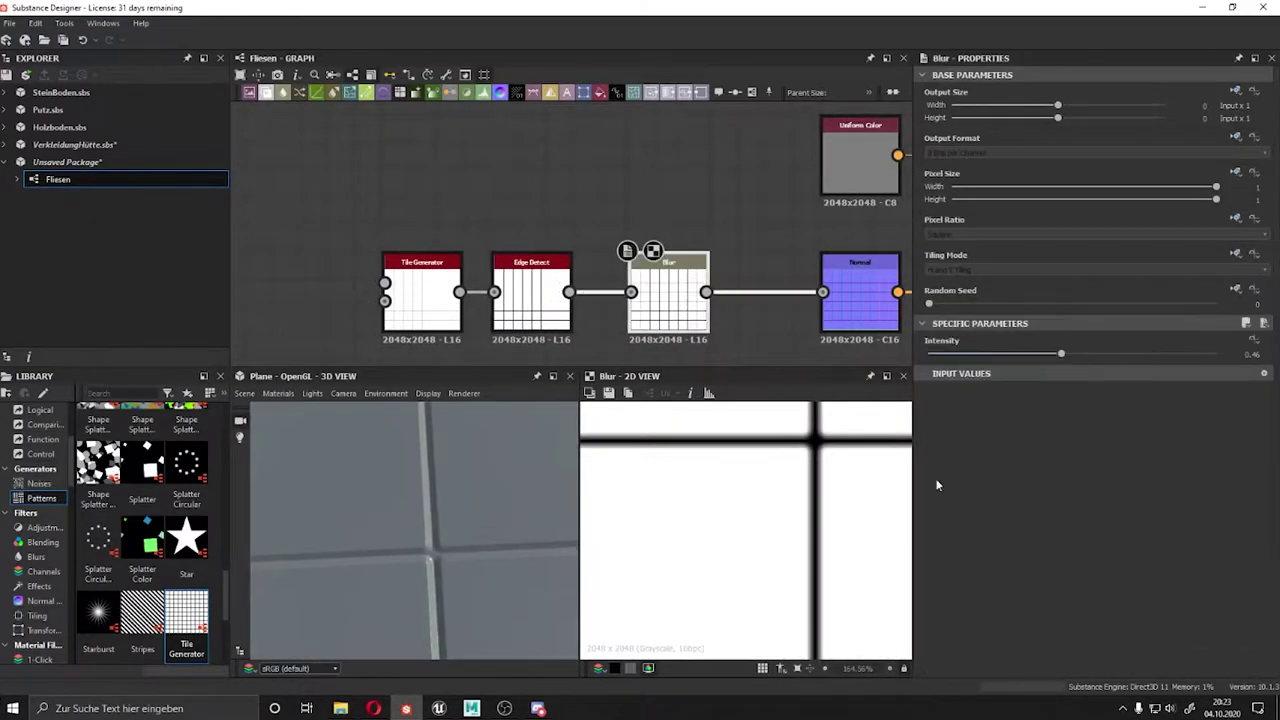
Step: Adjust the Edge Detect edge width, then duplicate the Tile Generator
left_click(531, 265)
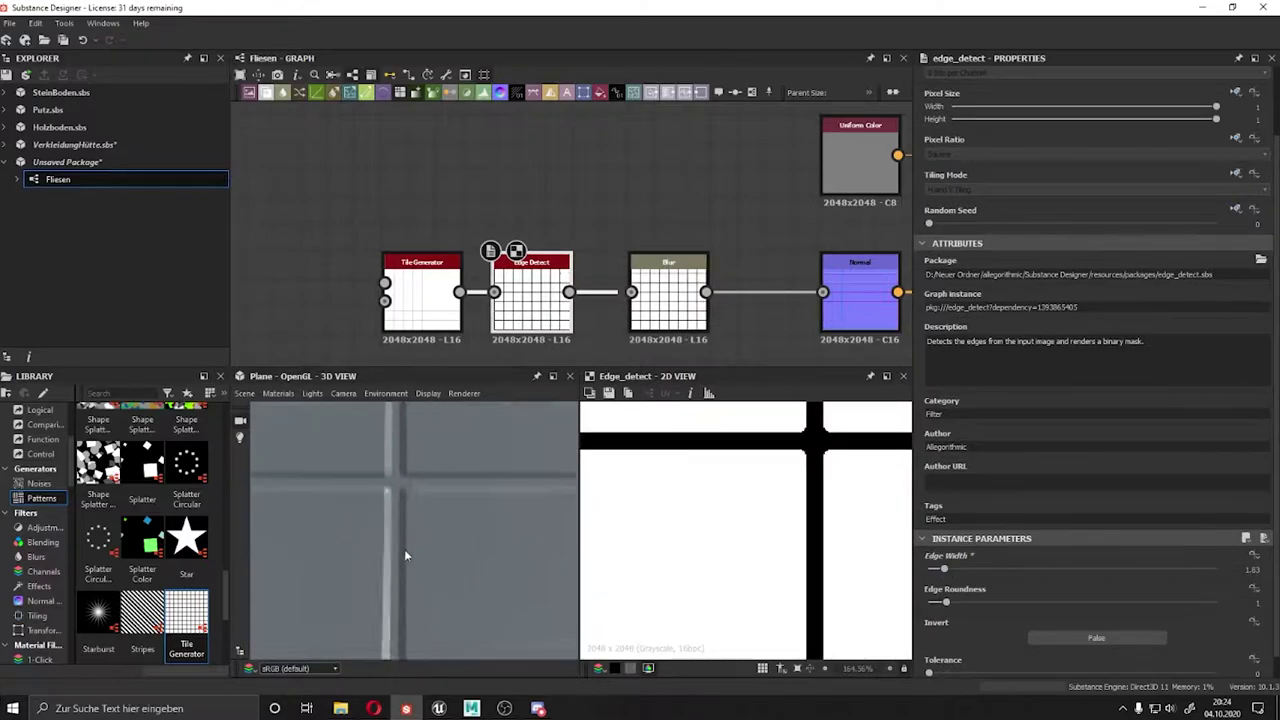
scroll(400, 557, "down", 2)
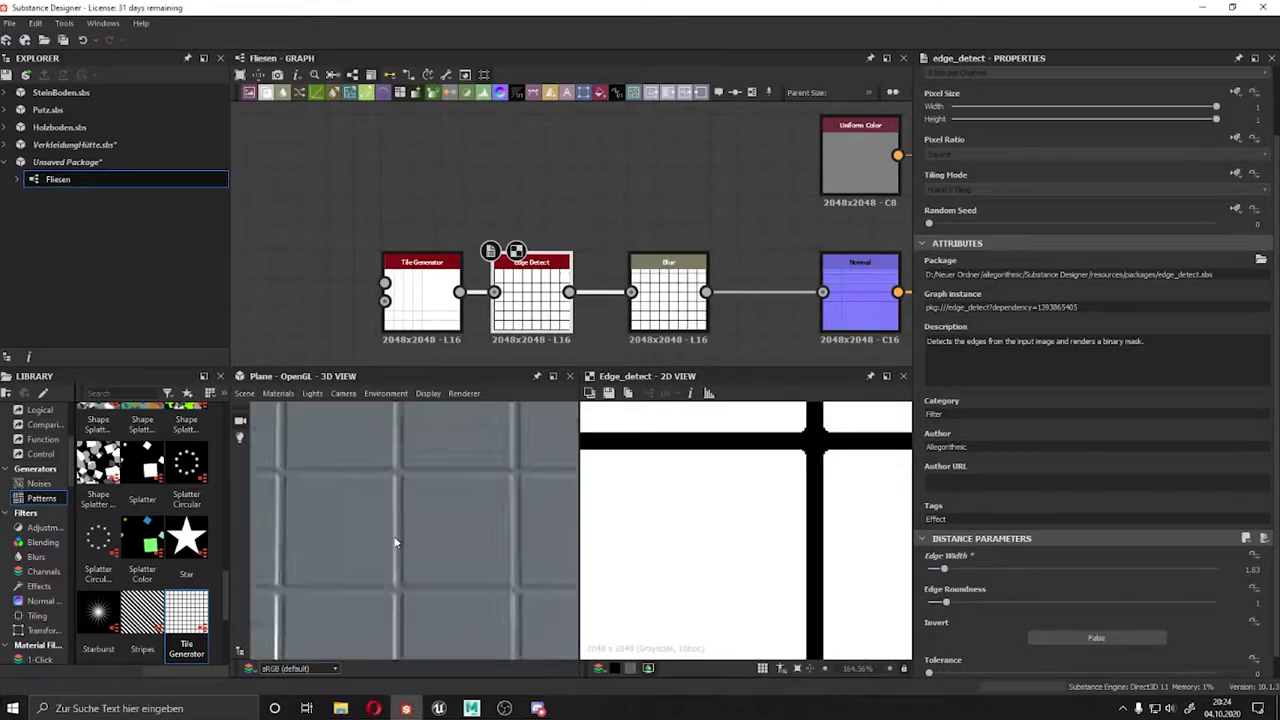
left_click_drag(944, 572, 939, 572)
scroll(939, 572, "down", 1)
scroll(460, 520, "down", 2)
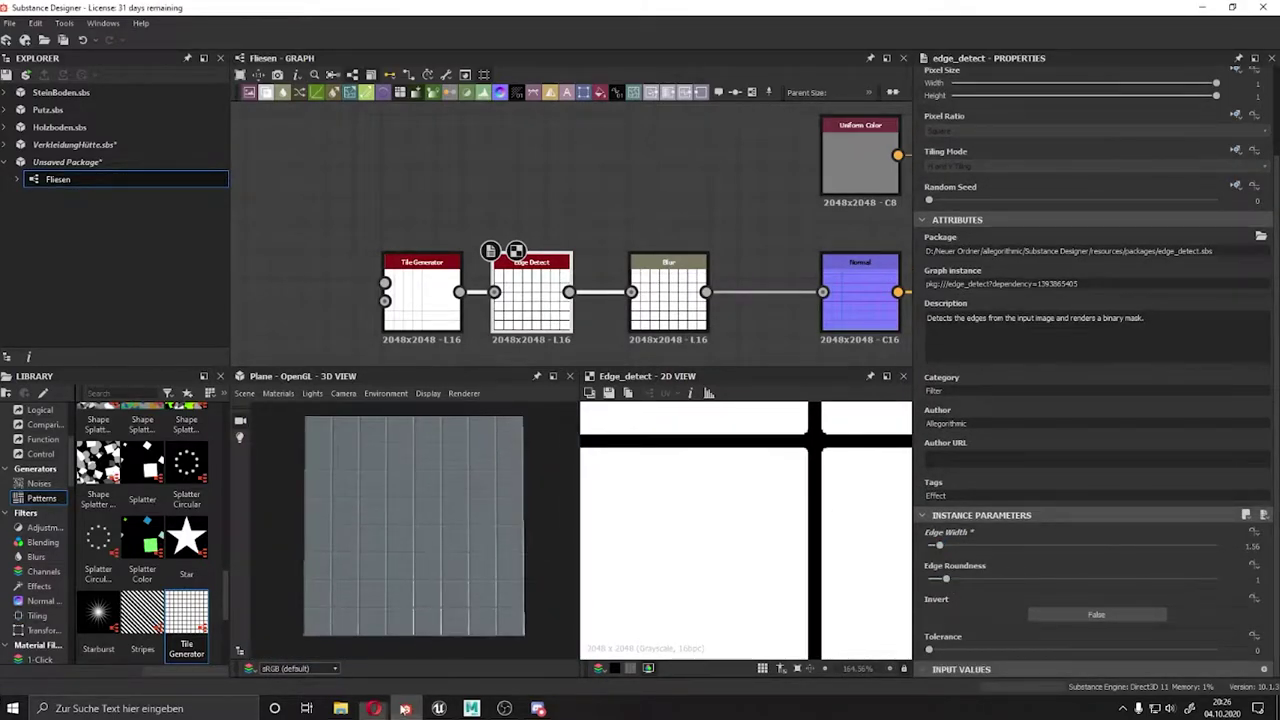
scroll(596, 297, "down", 3)
scroll(596, 297, "up", 3)
left_click(414, 262)
key("ctrl+d")
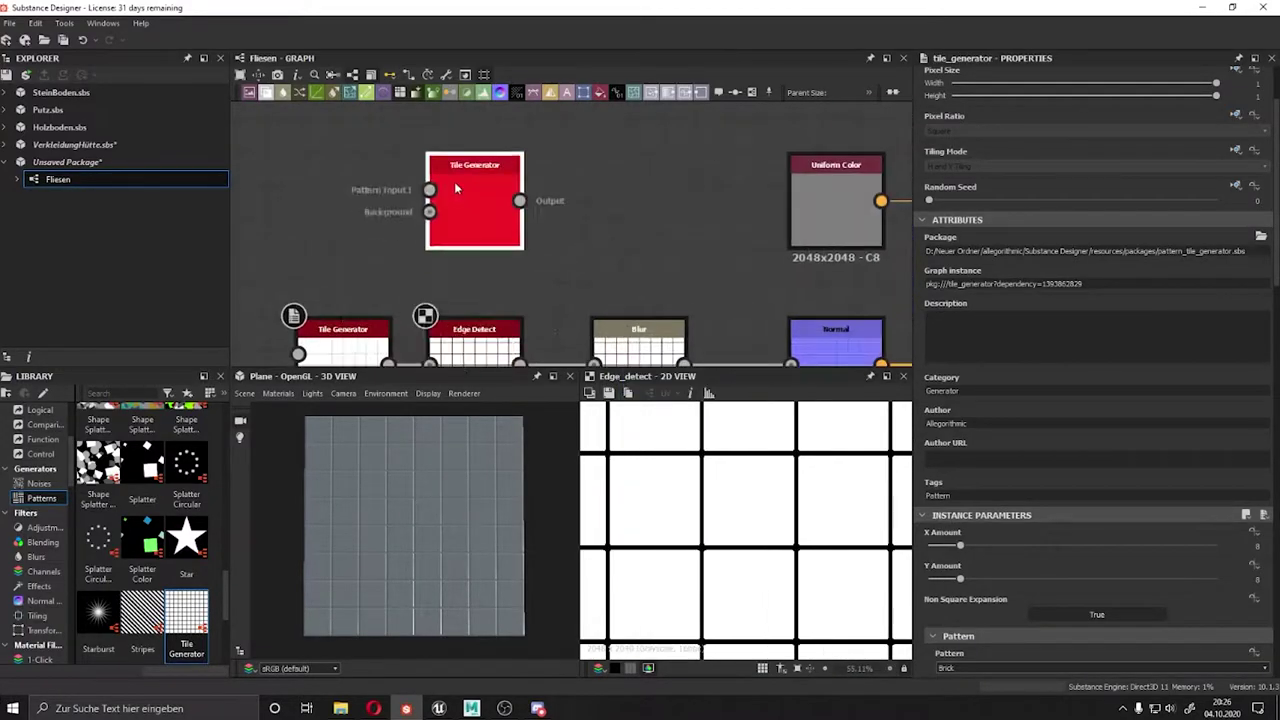
Step: Open the new Gradient Map's gradient in the Gradient Editor
scroll(993, 543, "down", 3)
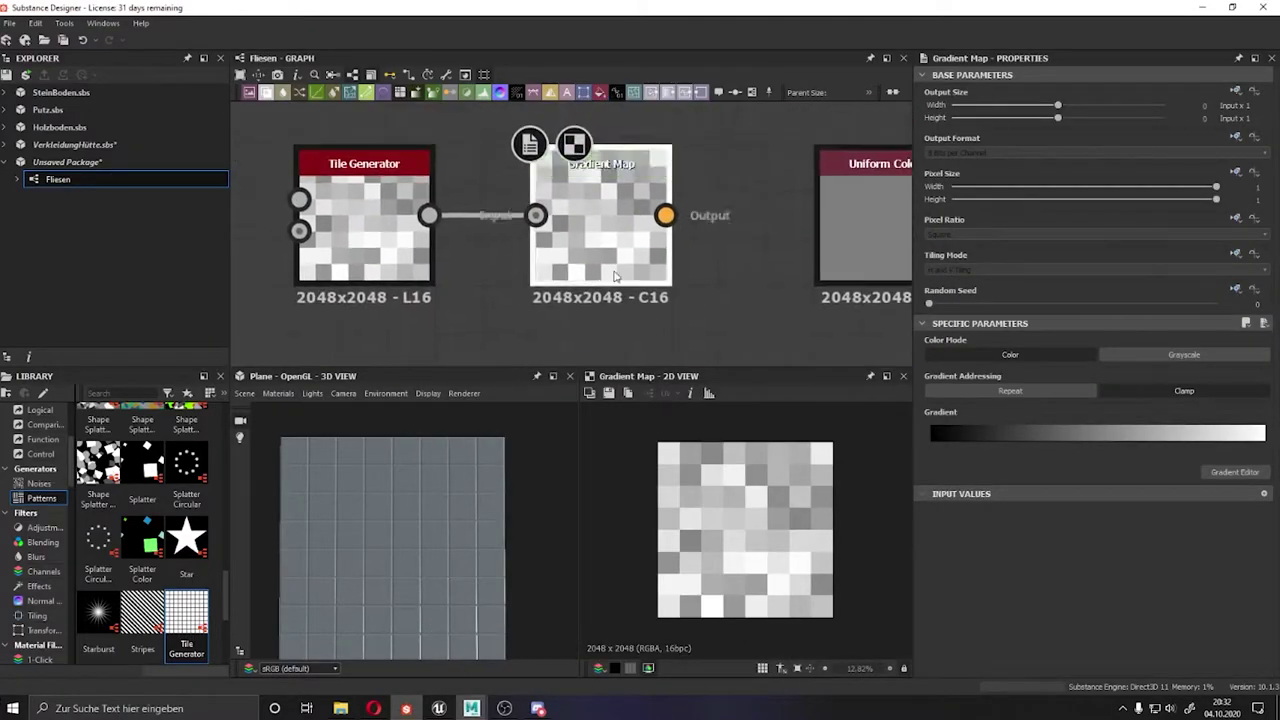
left_click(447, 297)
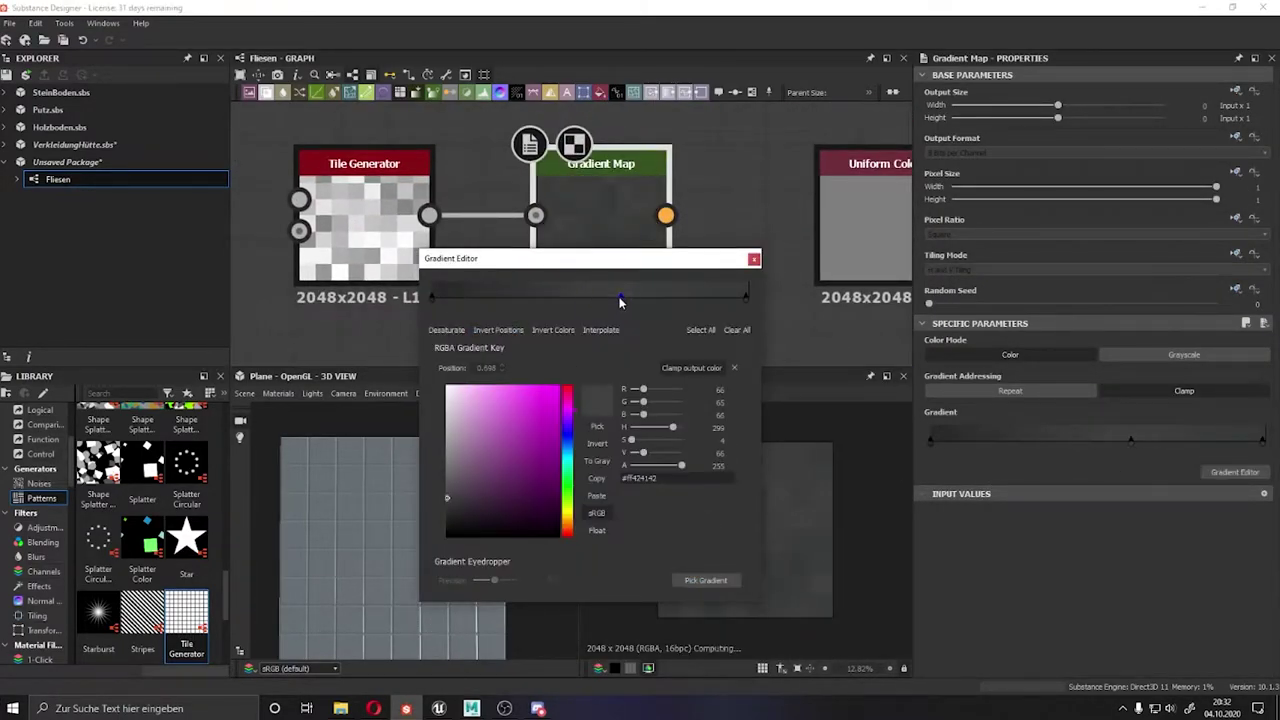
Step: Set the gradient's middle key to grey #959595, then reselect the Tile Generator and Gradient Map
left_click(745, 298)
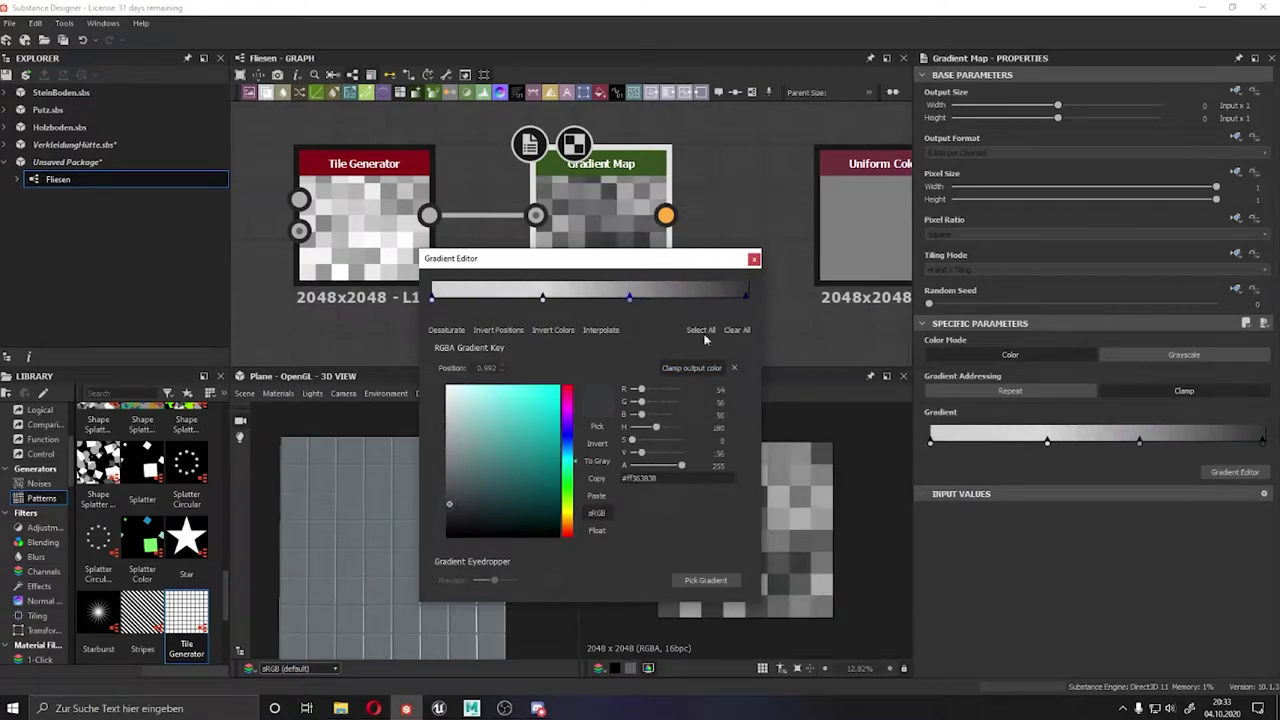
left_click(629, 297)
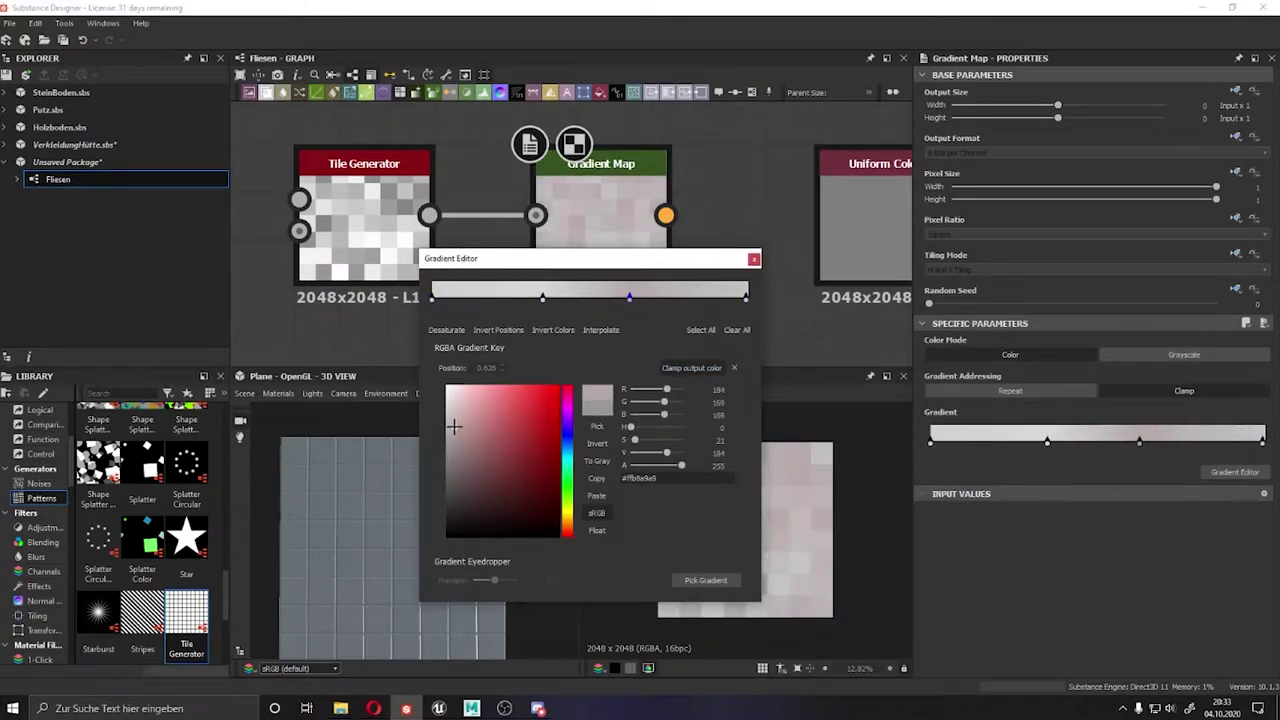
left_click_drag(441, 491, 437, 447)
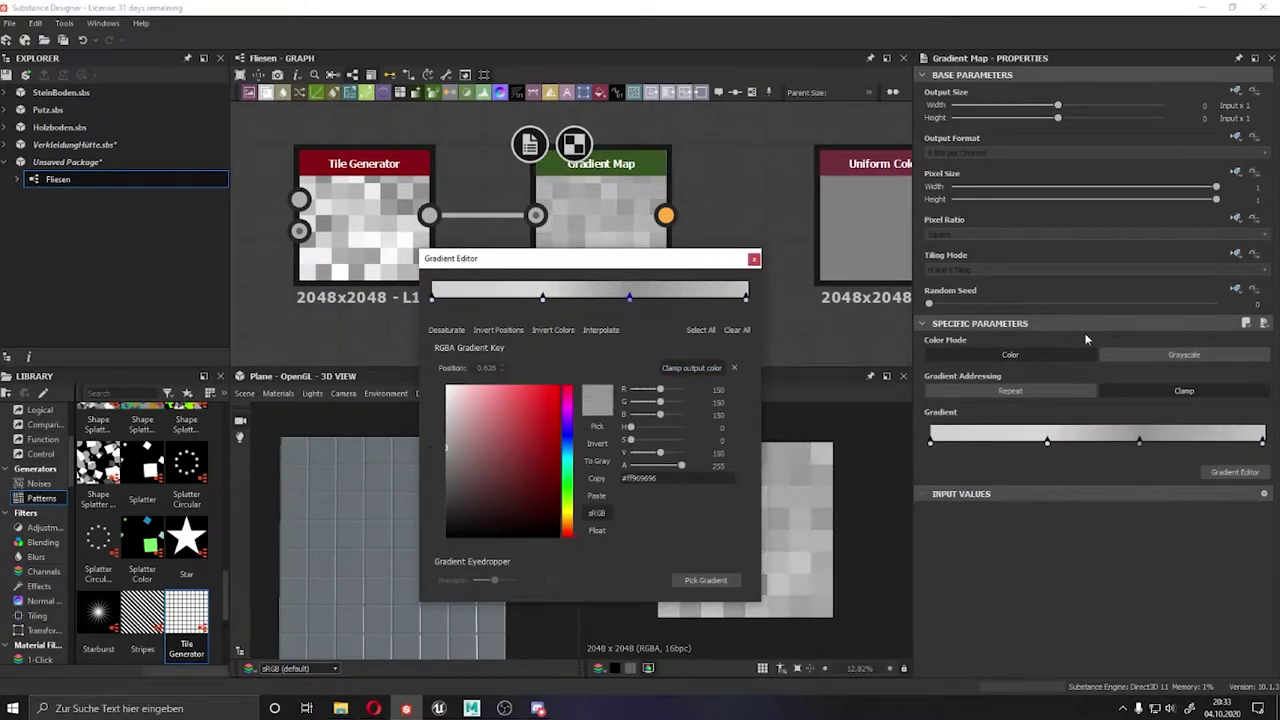
key("Escape")
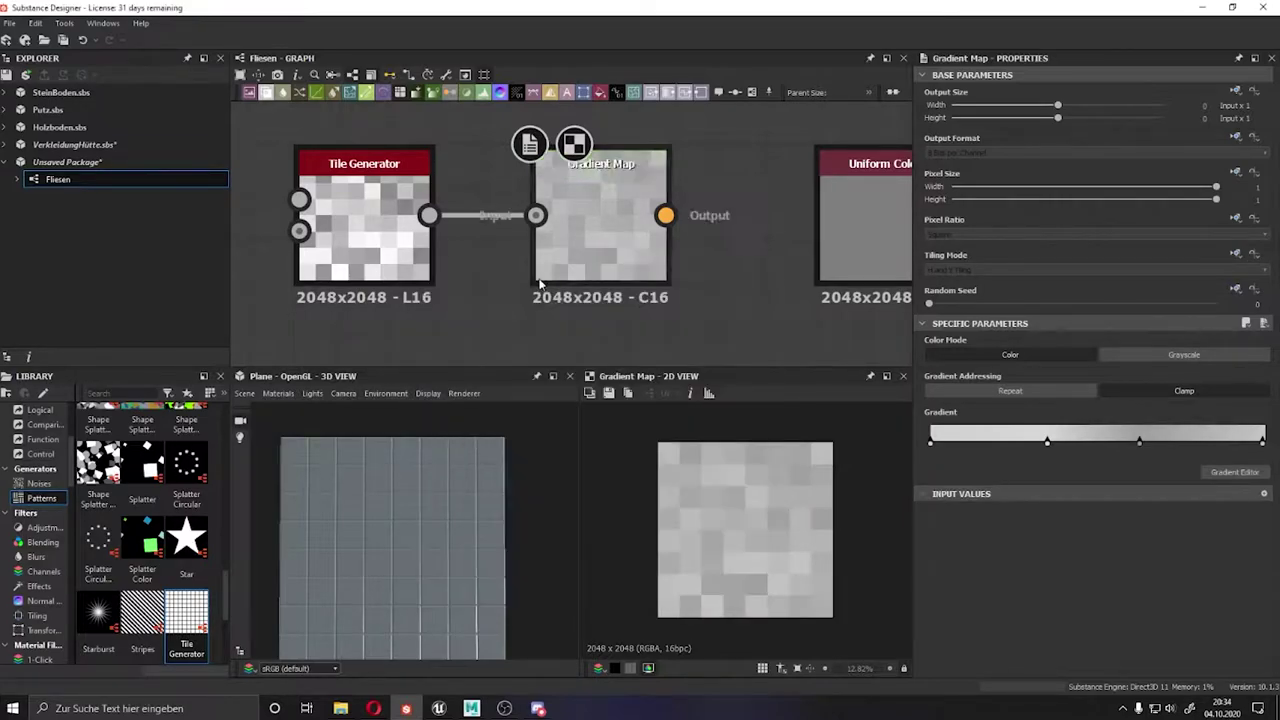
left_click(363, 230)
scroll(1045, 628, "down", 5)
left_click(601, 230)
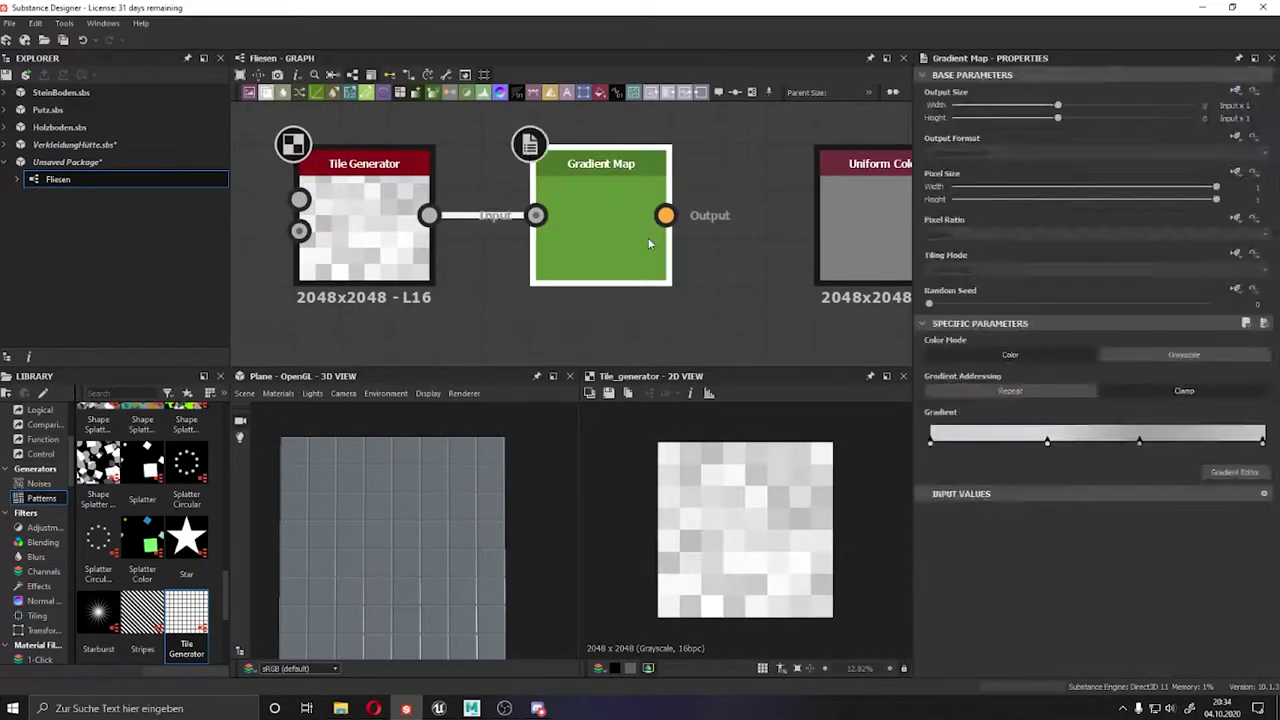
Step: Connect the Gradient Map output to the Base Color output node
scroll(553, 203, "down", 3)
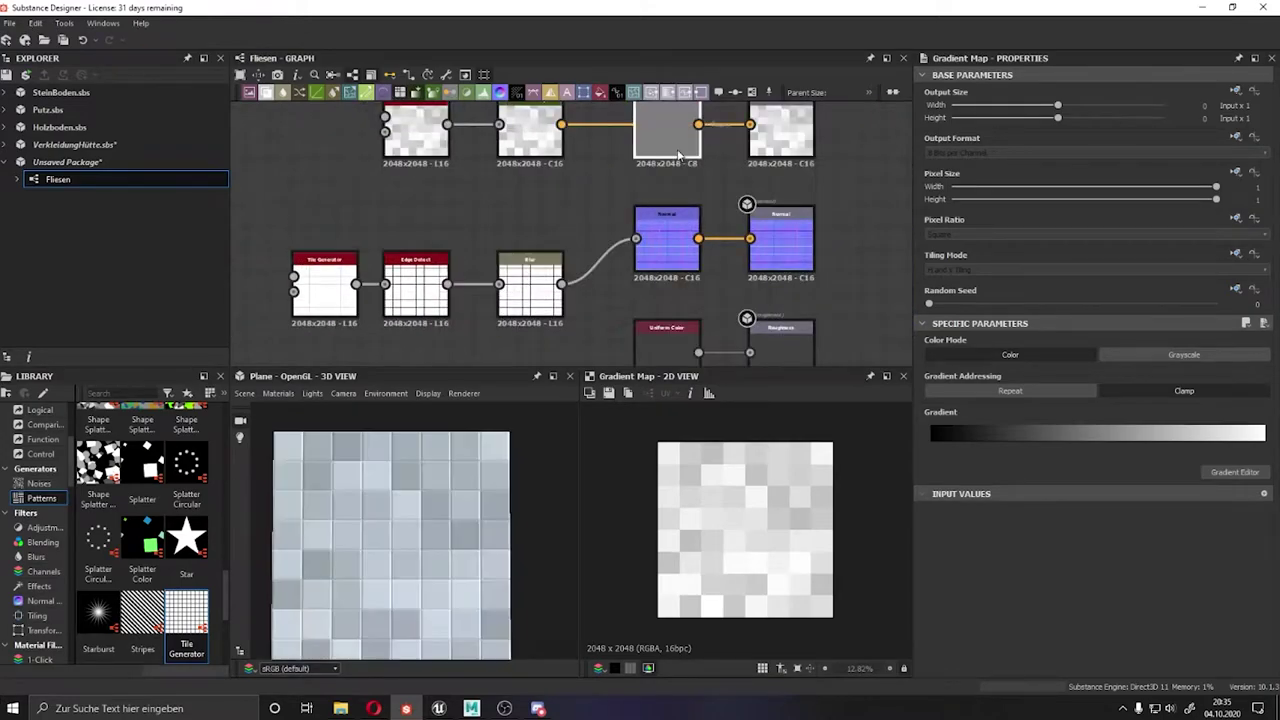
scroll(563, 189, "down", 2)
left_click_drag(547, 208, 547, 210)
left_click(524, 278)
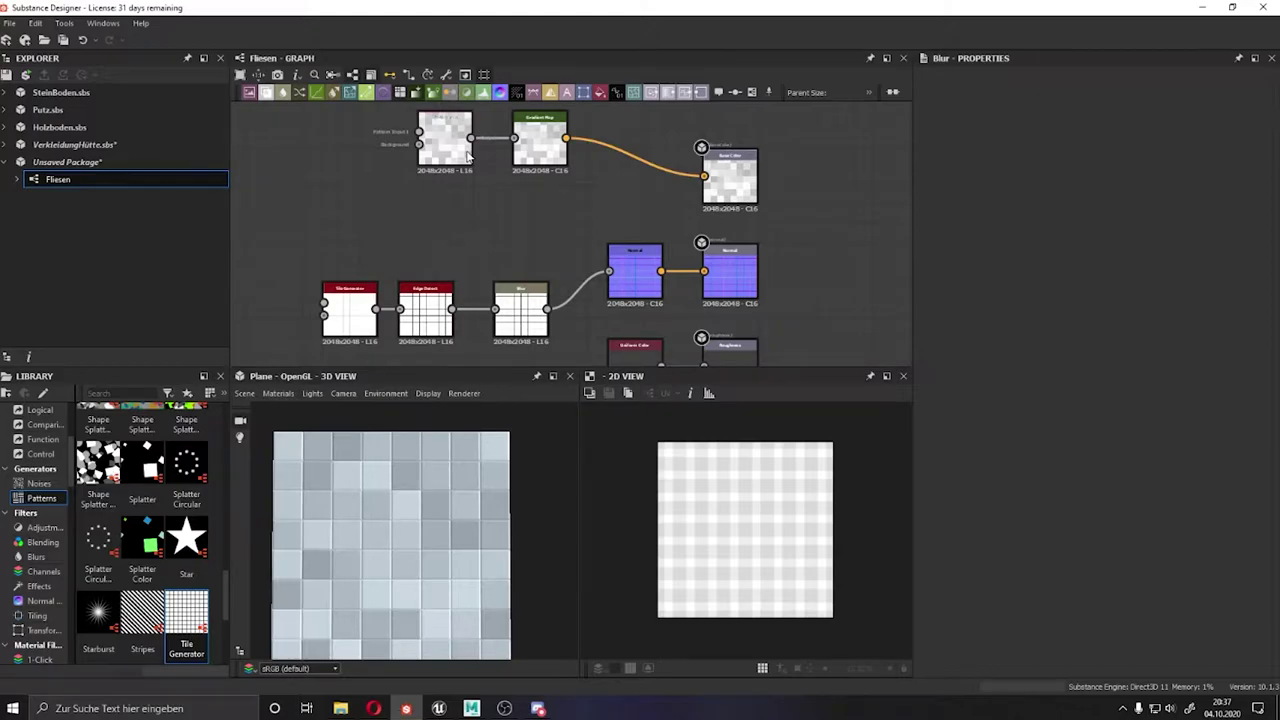
Step: Bring a Perlin Noise node from Library > Generators > Noises into the graph
scroll(147, 490, "down", 3)
scroll(147, 490, "down", 3)
scroll(147, 490, "down", 3)
scroll(147, 490, "down", 3)
scroll(147, 540, "down", 3)
scroll(147, 540, "down", 2)
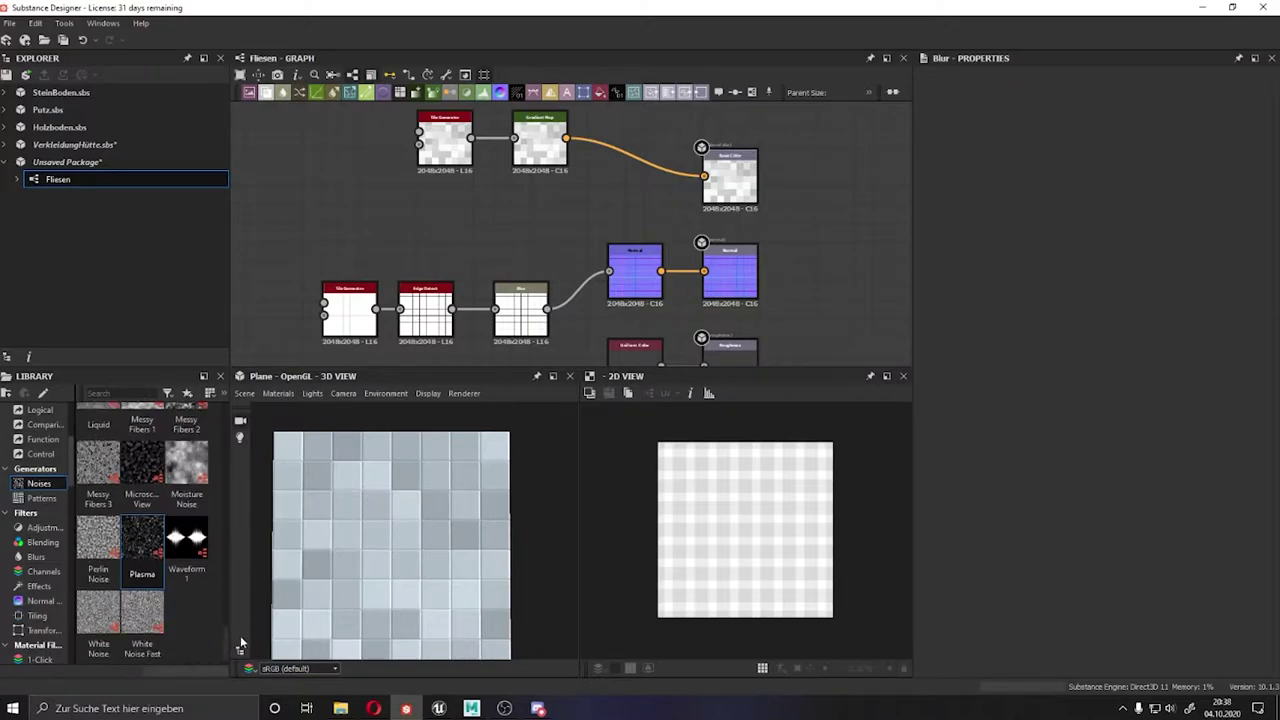
left_click_drag(98, 540, 502, 220)
Step: Preview the Blur node's output and expand the SteinBoden package contents
scroll(503, 250, "up", 2)
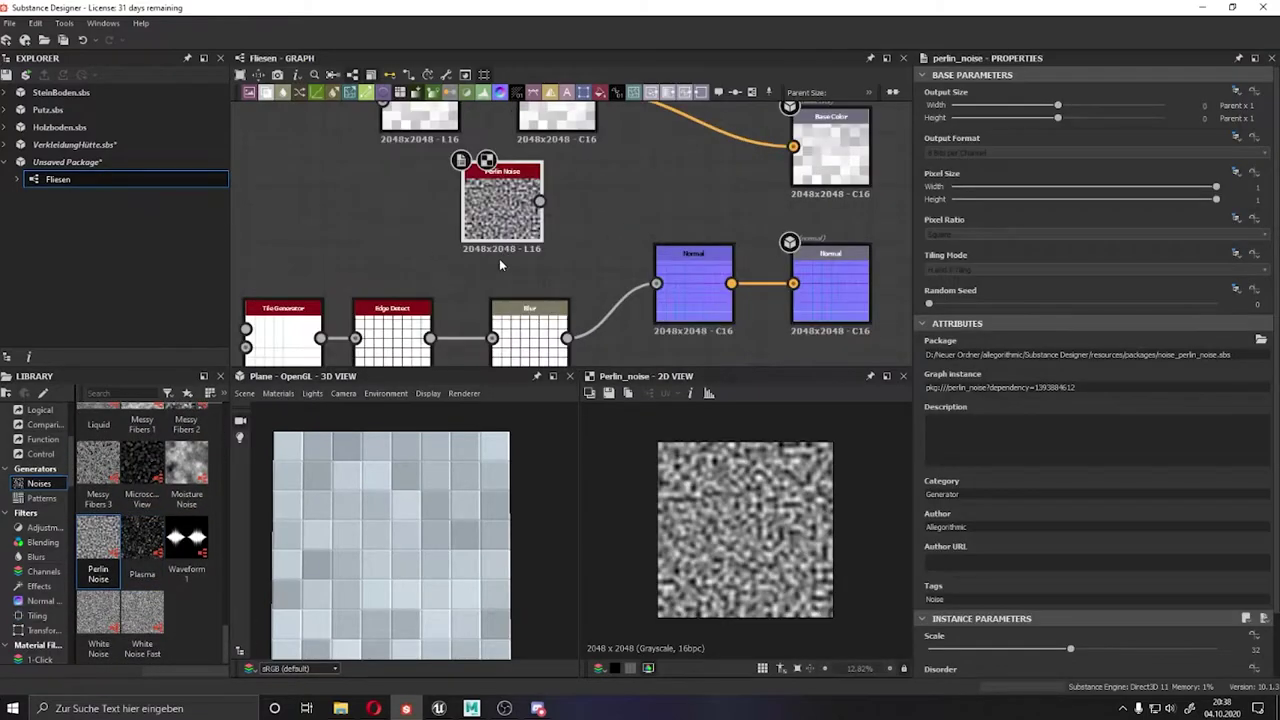
double_click(505, 325)
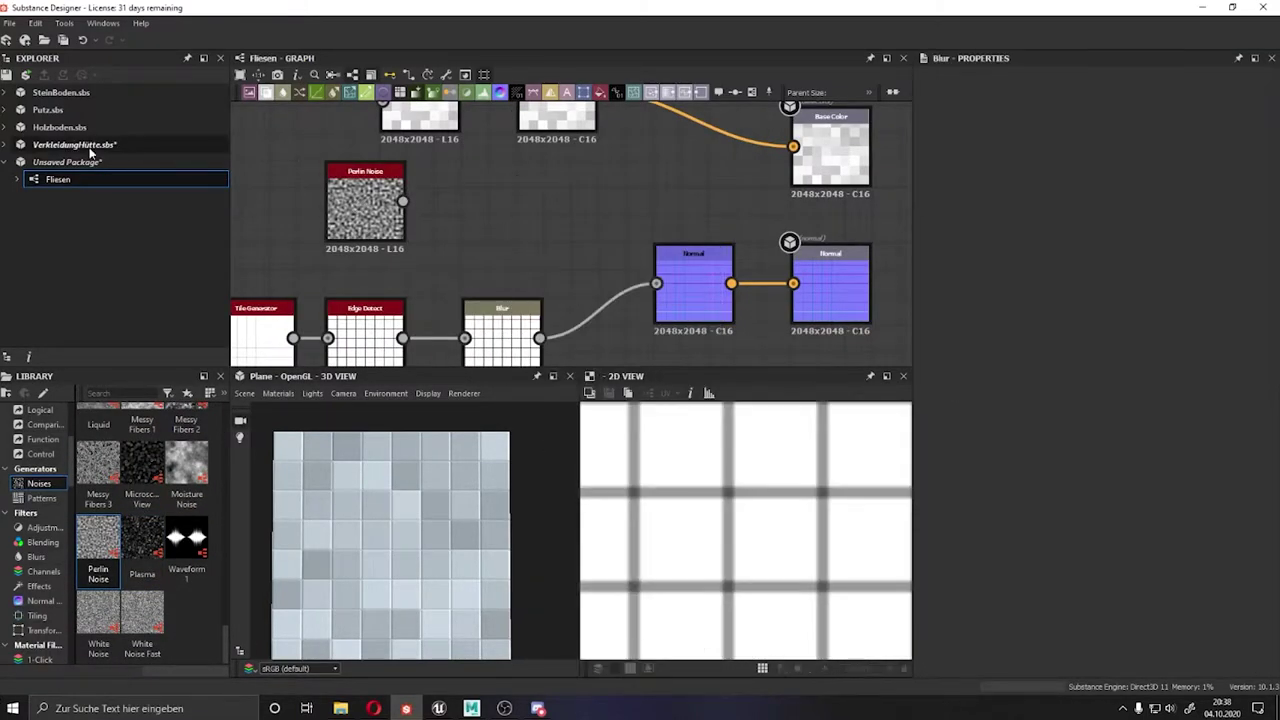
left_click(81, 97)
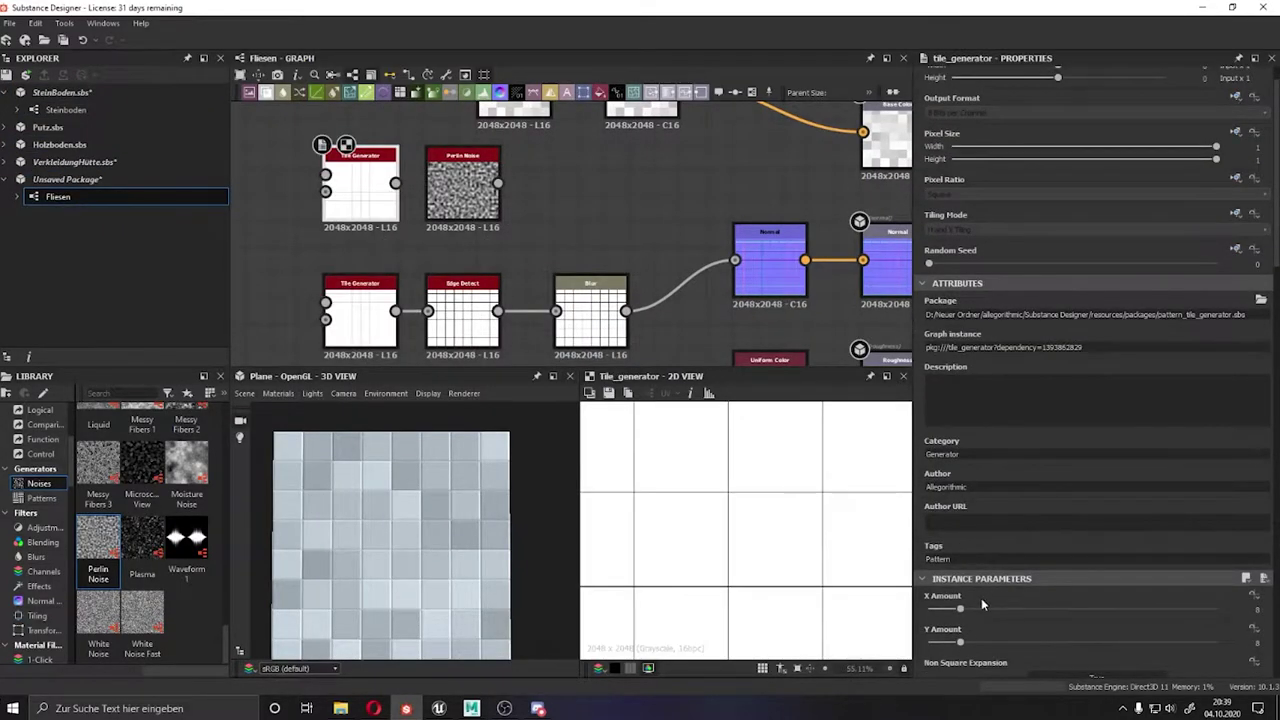
scroll(449, 252, "down", 2)
Step: Blend Perlin Noise with the tiles using Max (Lighten) at 0.8 opacity
left_click_drag(458, 249, 462, 250)
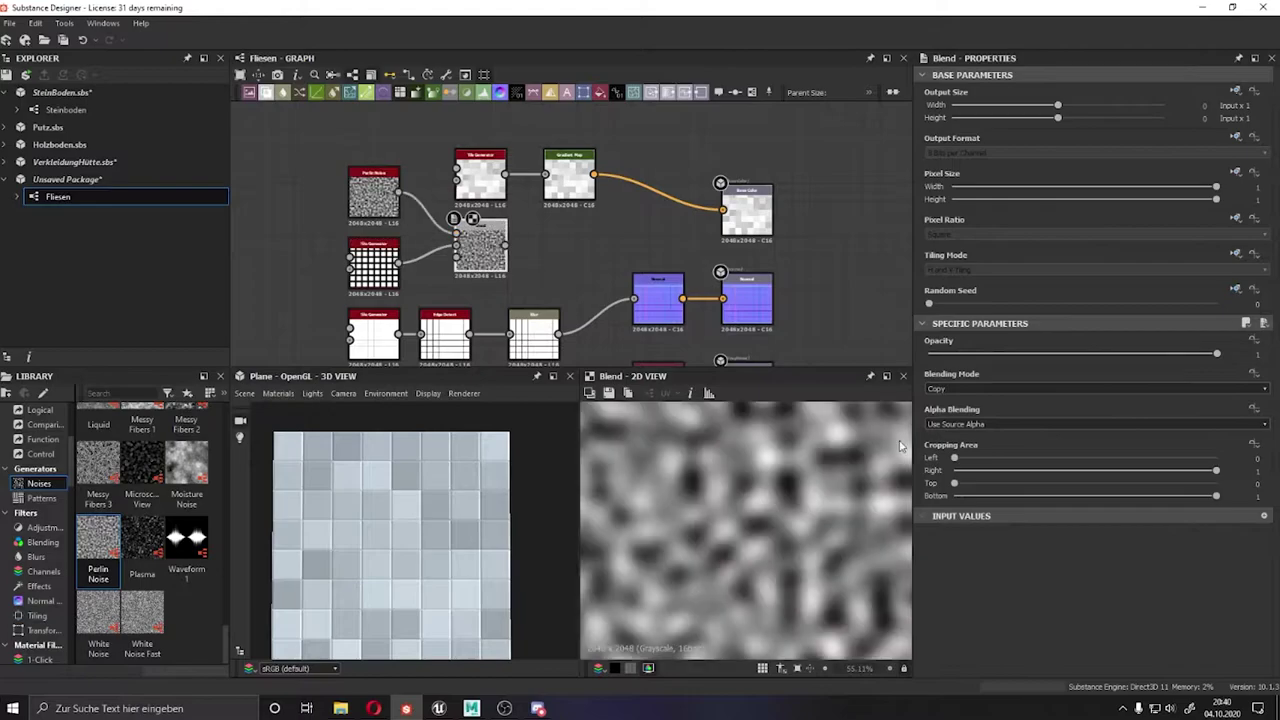
left_click(977, 410)
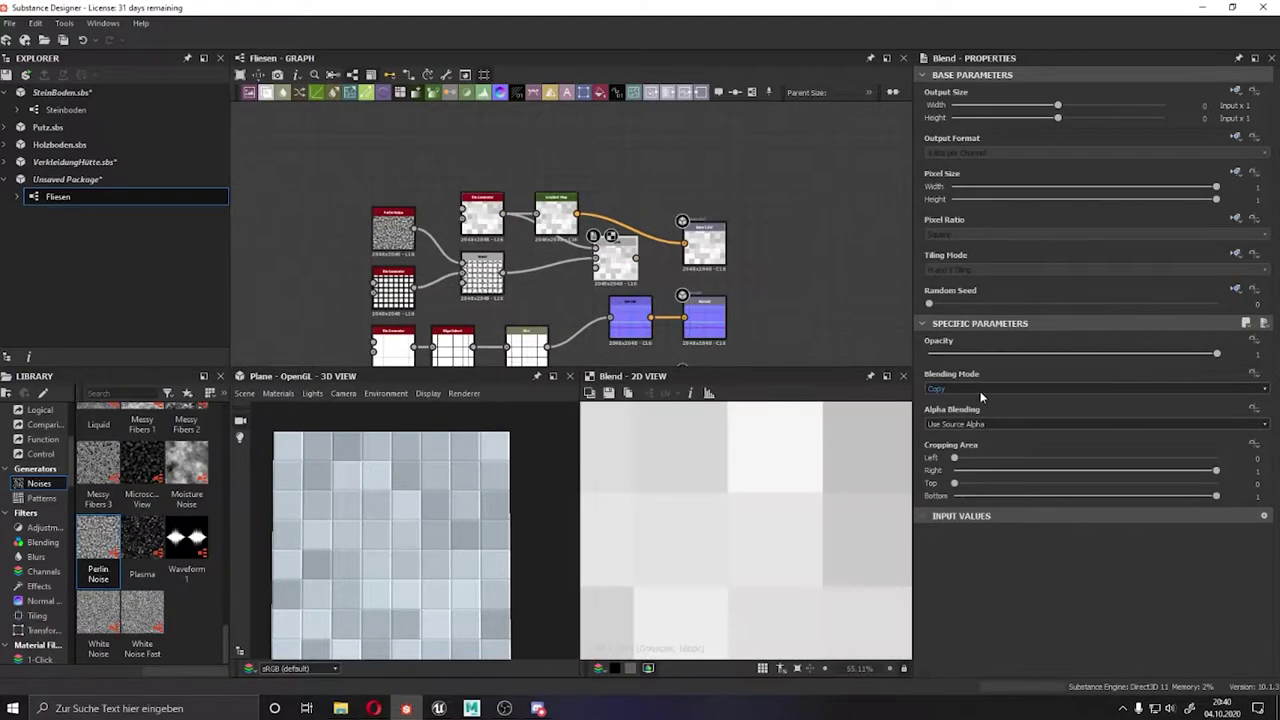
scroll(1040, 390, "up", 3)
left_click_drag(1216, 354, 1150, 354)
scroll(427, 541, "up", 3)
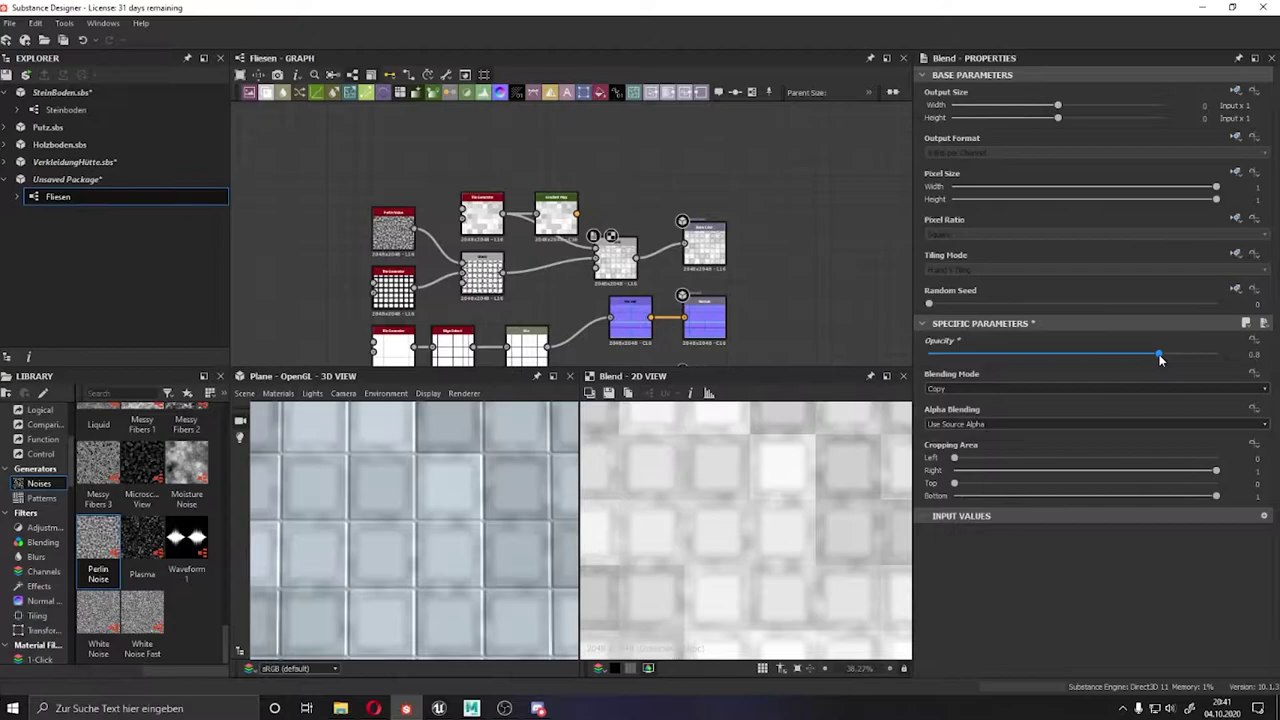
Step: Add a Uniform Color node by searching 'uniform'
key("space")
type("uniform")
key("Return")
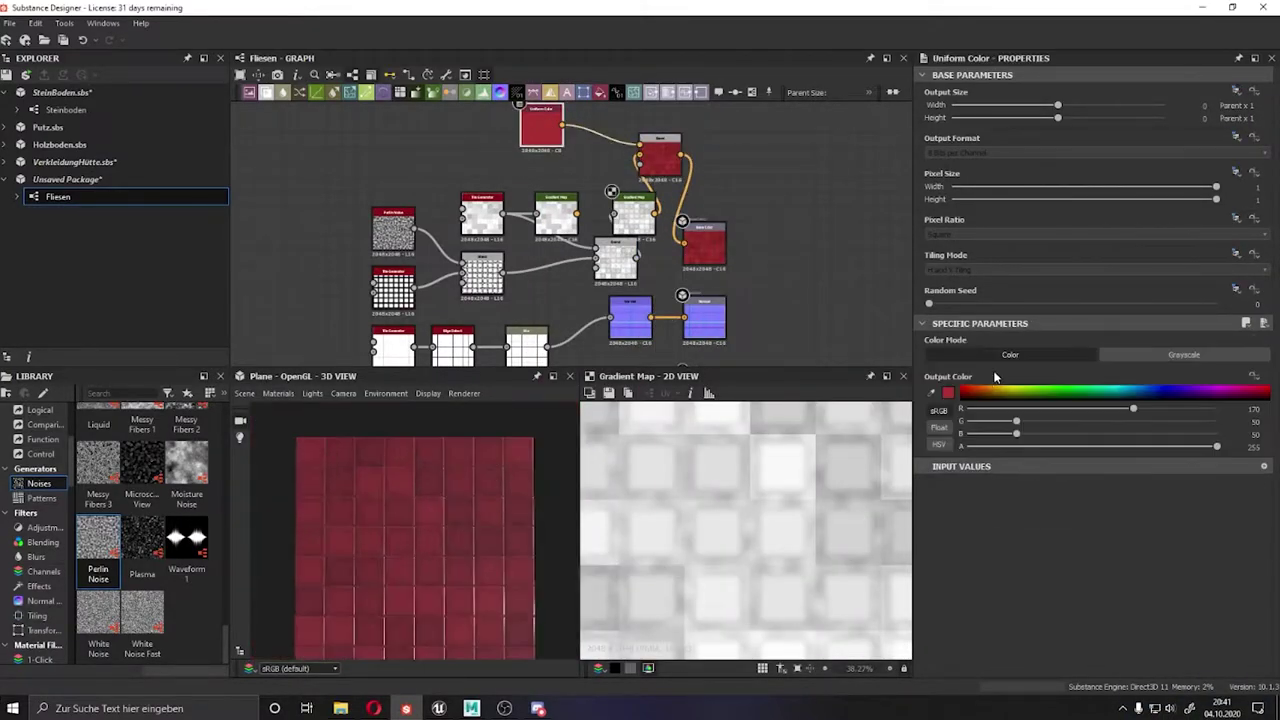
Step: Set the Uniform Color to a dark muted red (113, 59, 59)
left_click(948, 392)
left_click(999, 394)
left_click(434, 517)
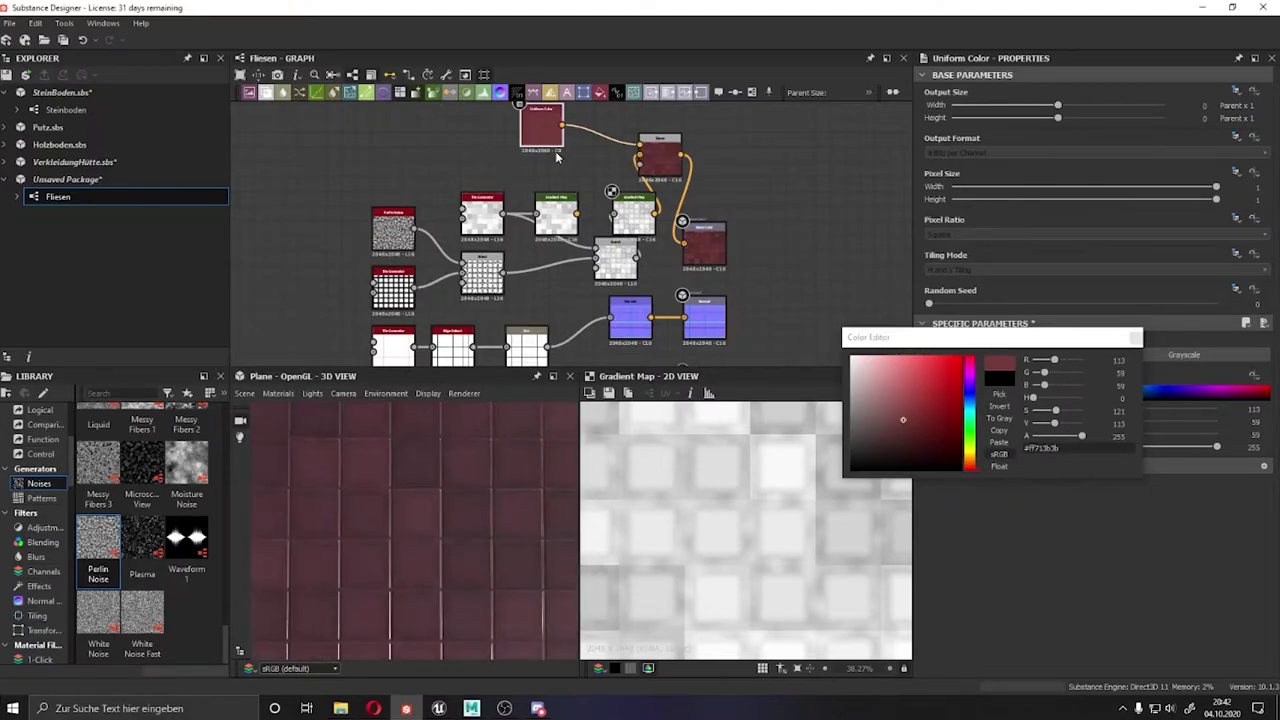
Step: Reposition the Blend node and tune its opacity to about 0.78
left_click_drag(631, 272, 600, 287)
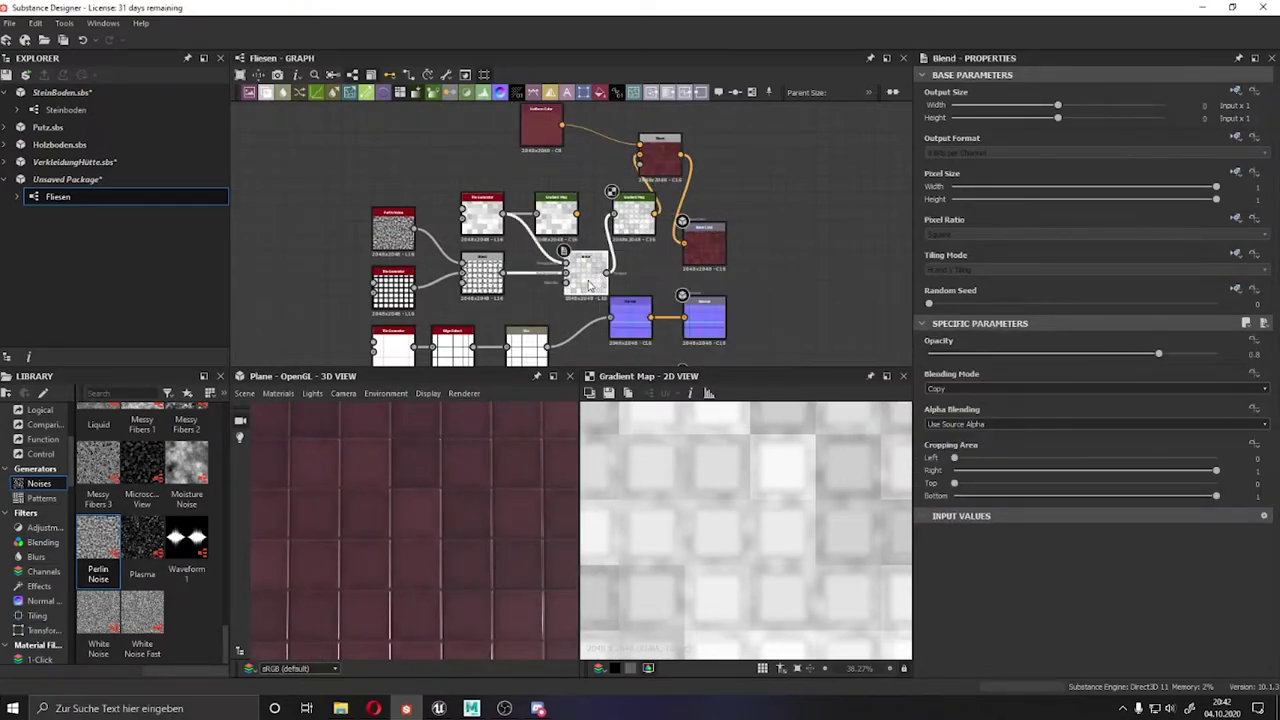
left_click_drag(1155, 356, 1128, 360)
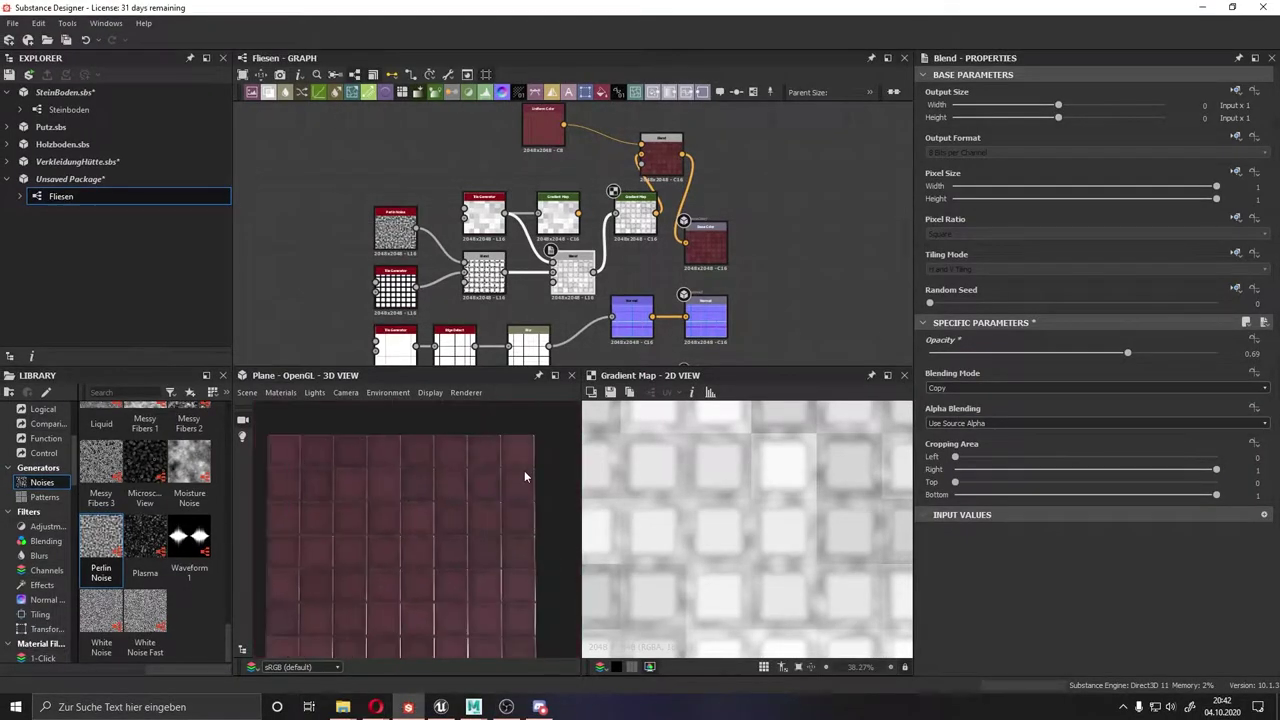
left_click_drag(1128, 353, 1153, 353)
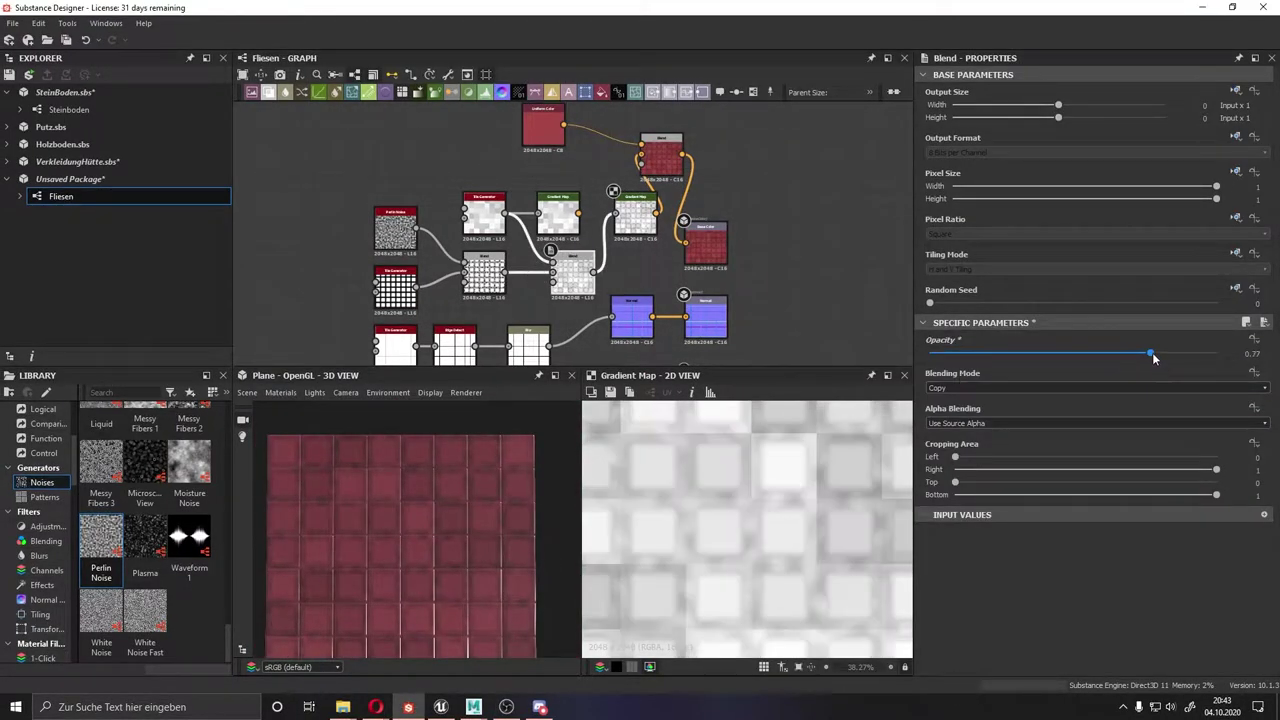
scroll(455, 511, "up", 2)
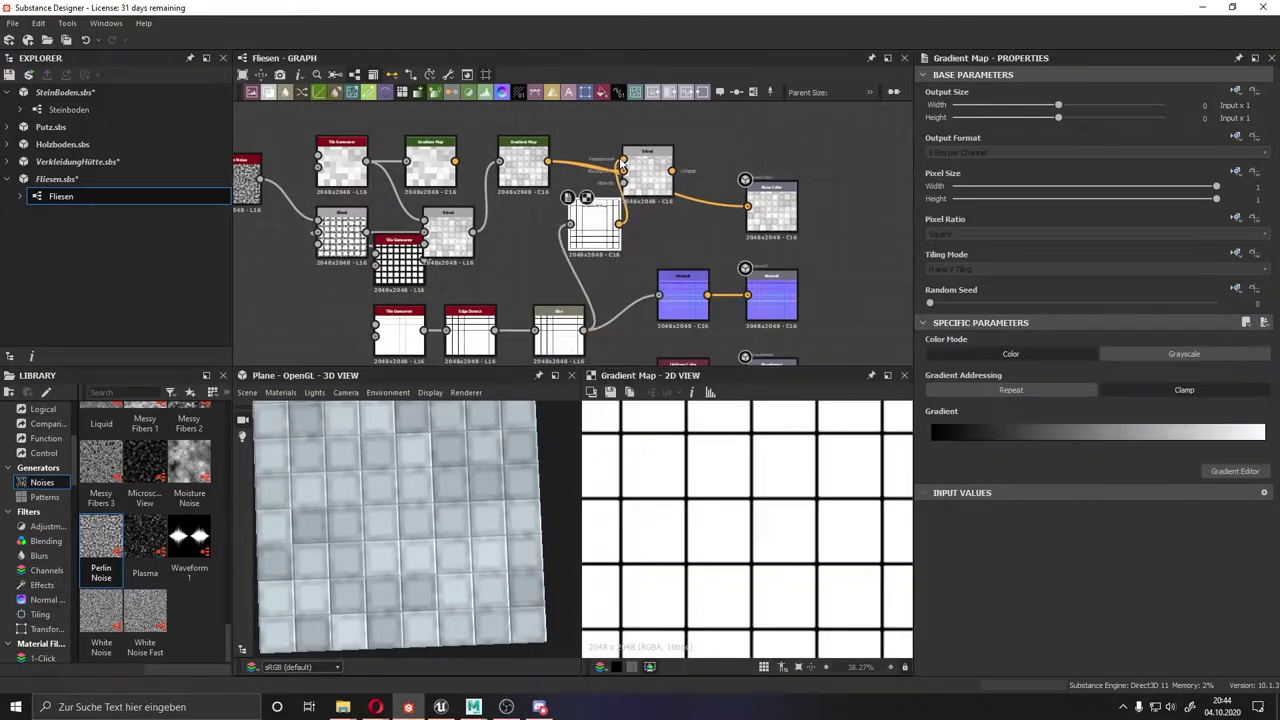
Step: Rearrange the Blend, Gradient Map and tile chain nodes and set Blend opacity to 0.71
left_click_drag(444, 187, 449, 197)
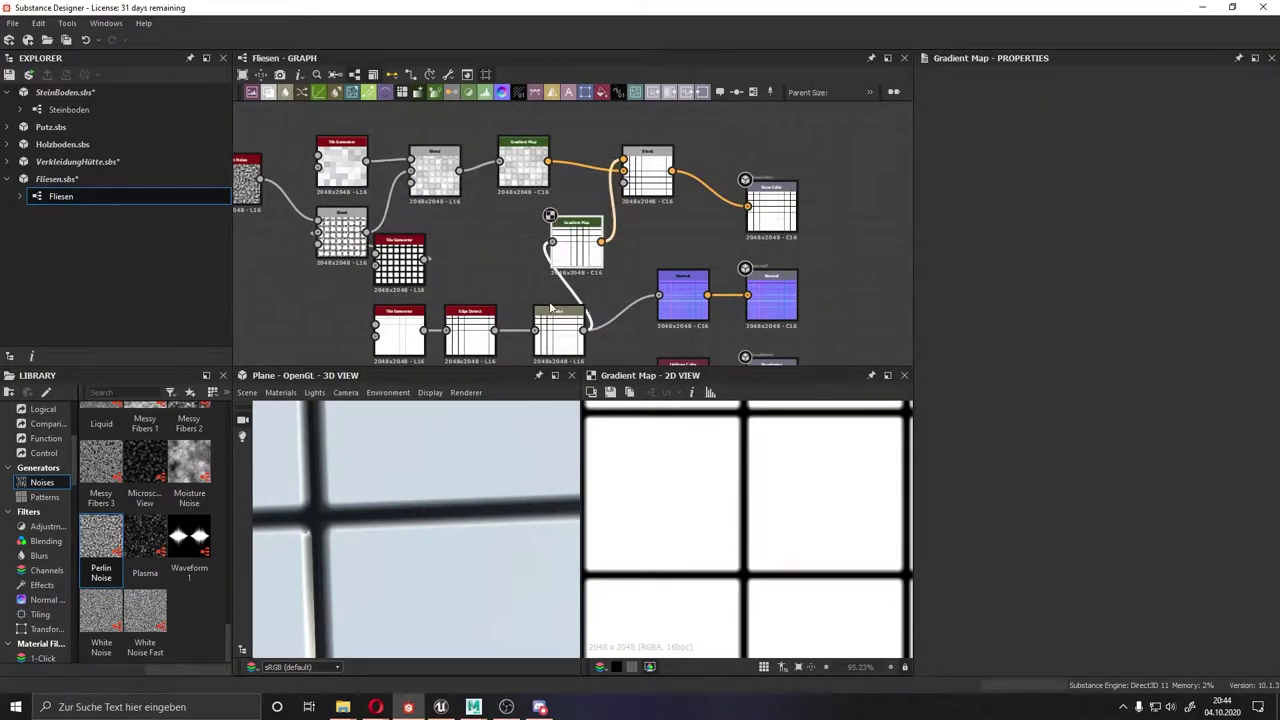
left_click_drag(594, 228, 576, 243)
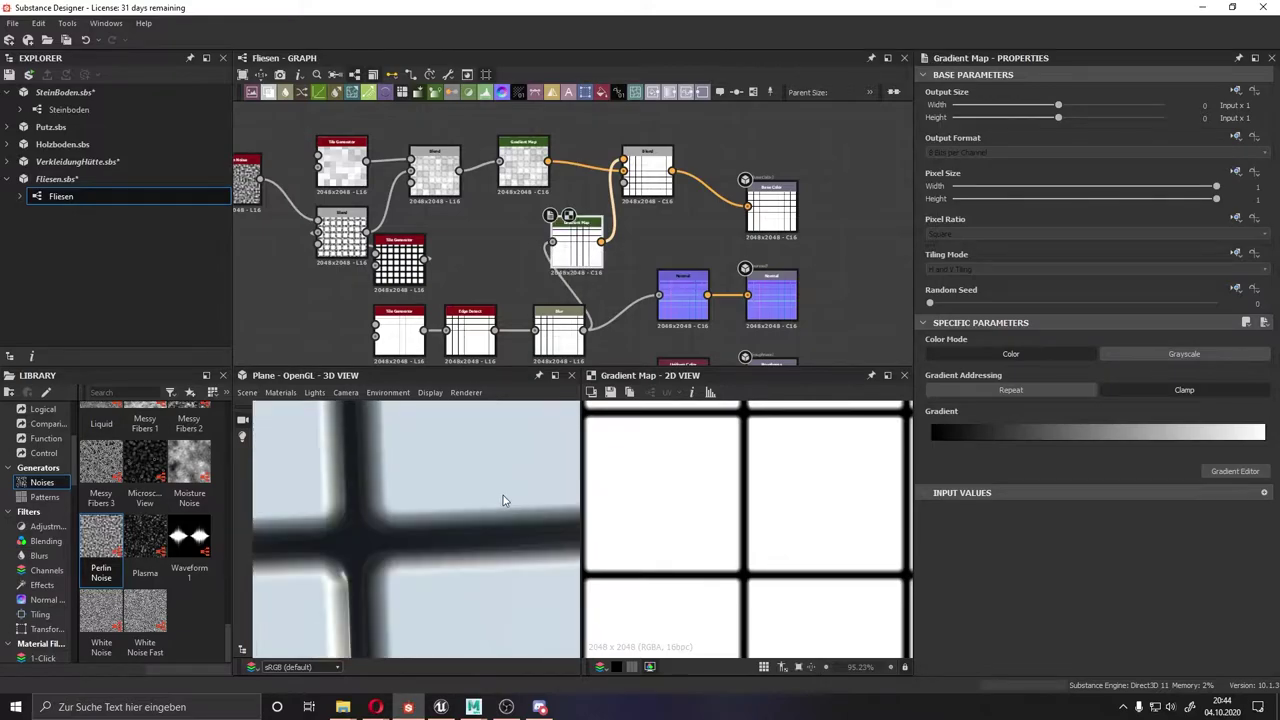
left_click_drag(455, 342, 403, 340)
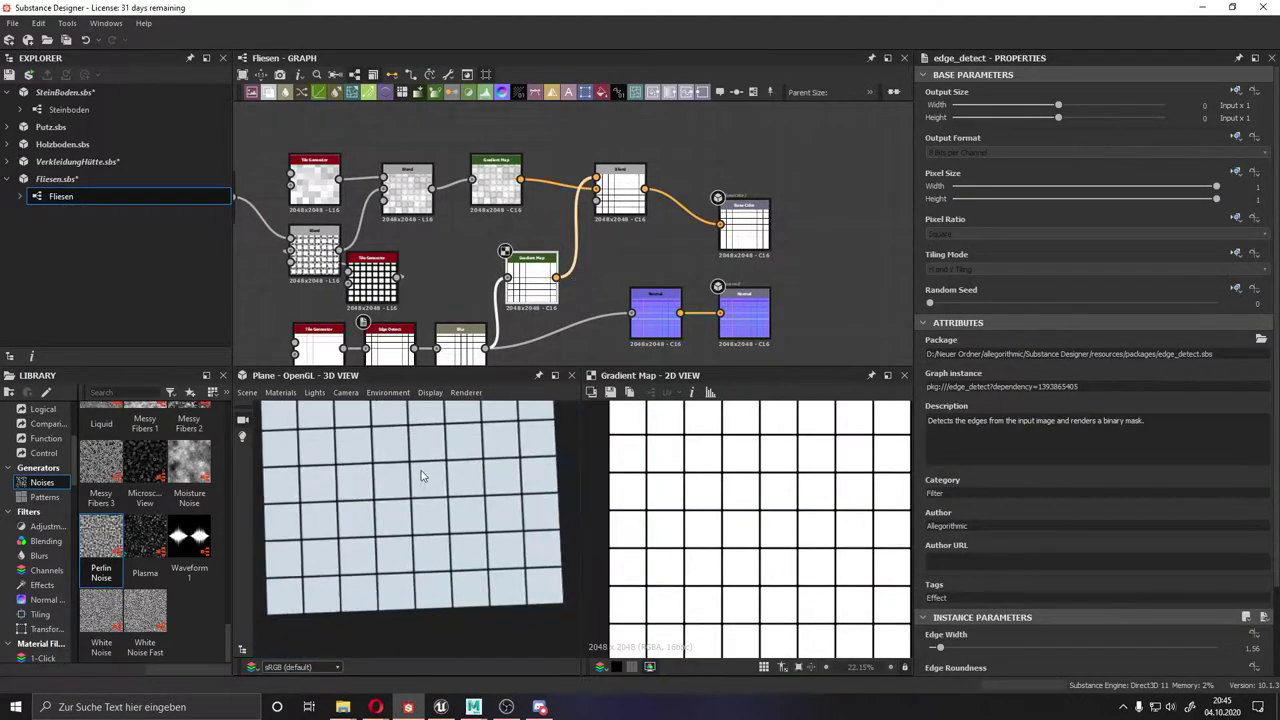
left_click(965, 388)
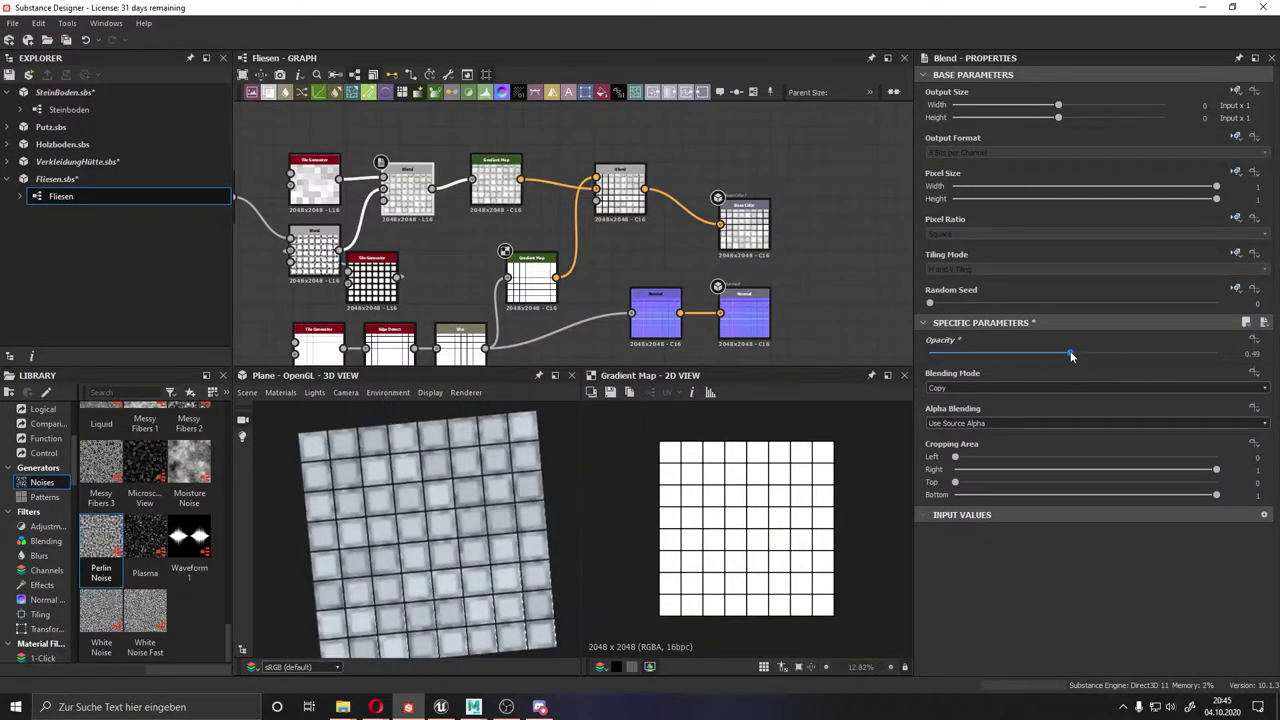
left_click(1133, 353)
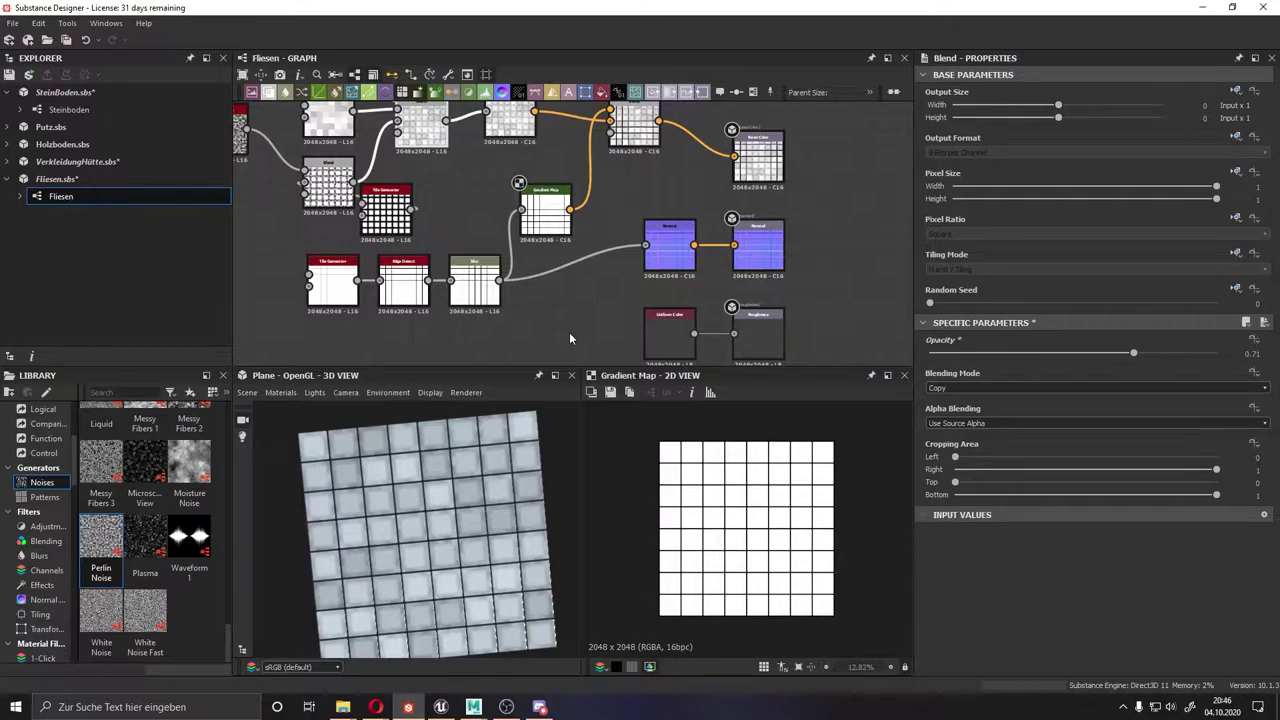
scroll(569, 338, "down", 3)
Step: Add a Levels node after the grout Gradient Map
left_click(562, 315)
left_click(558, 289)
mouse_move(560, 286)
left_mouse_down()
mouse_move(580, 250)
mouse_move(548, 276)
left_mouse_up()
type("levels")
key("Return")
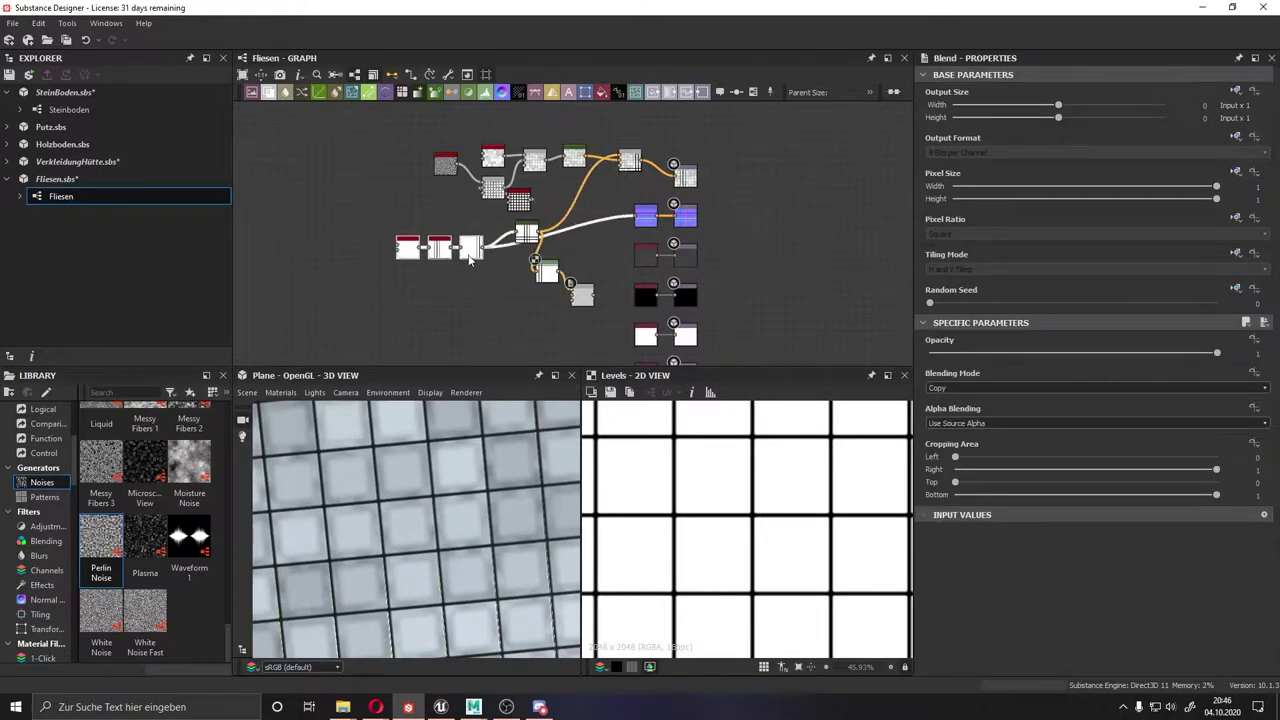
scroll(470, 258, "up", 5)
left_click(420, 190)
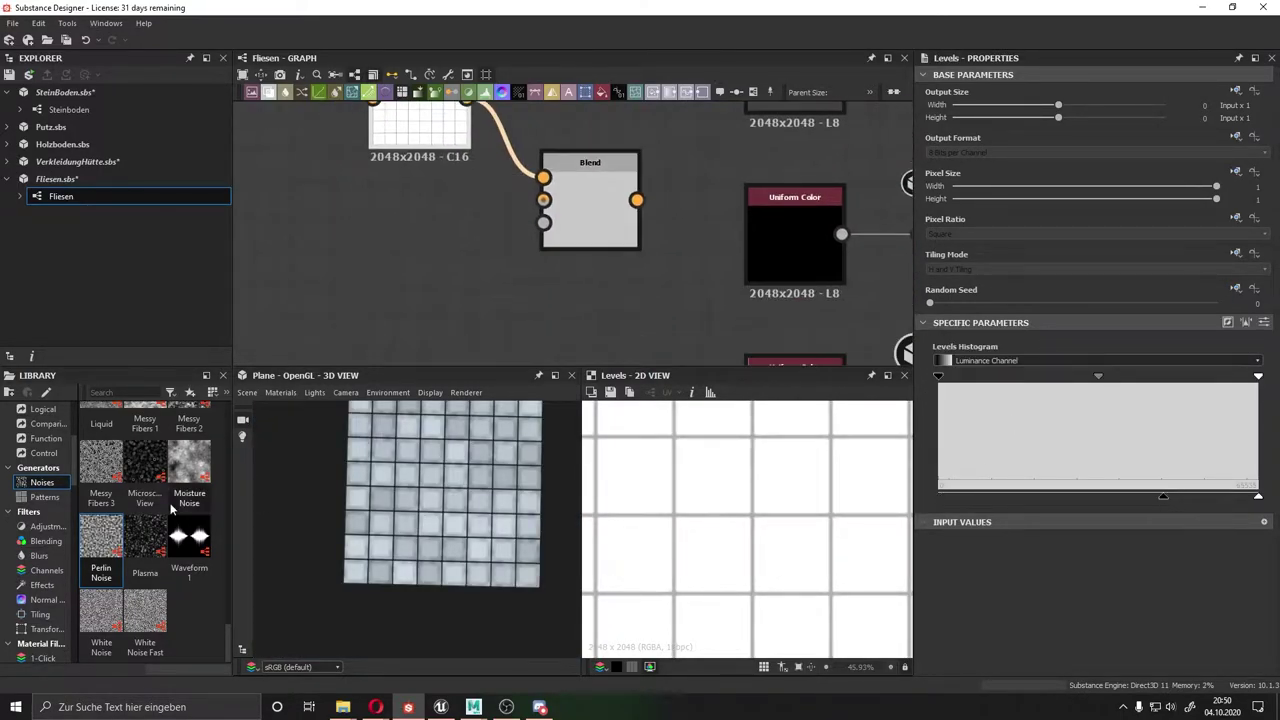
Step: Place a Moisture Noise node from the Library into the graph
scroll(193, 510, "up", 1)
scroll(157, 568, "up", 1)
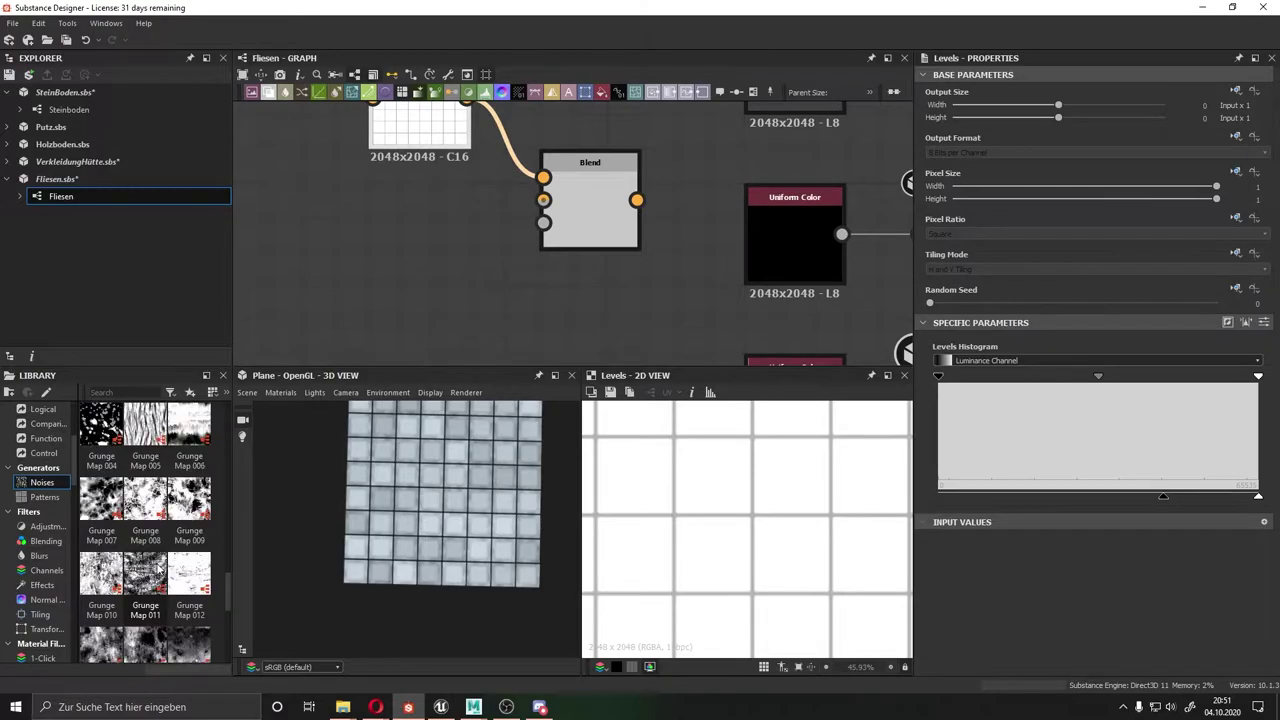
scroll(140, 560, "down", 5)
left_click_drag(189, 470, 343, 245)
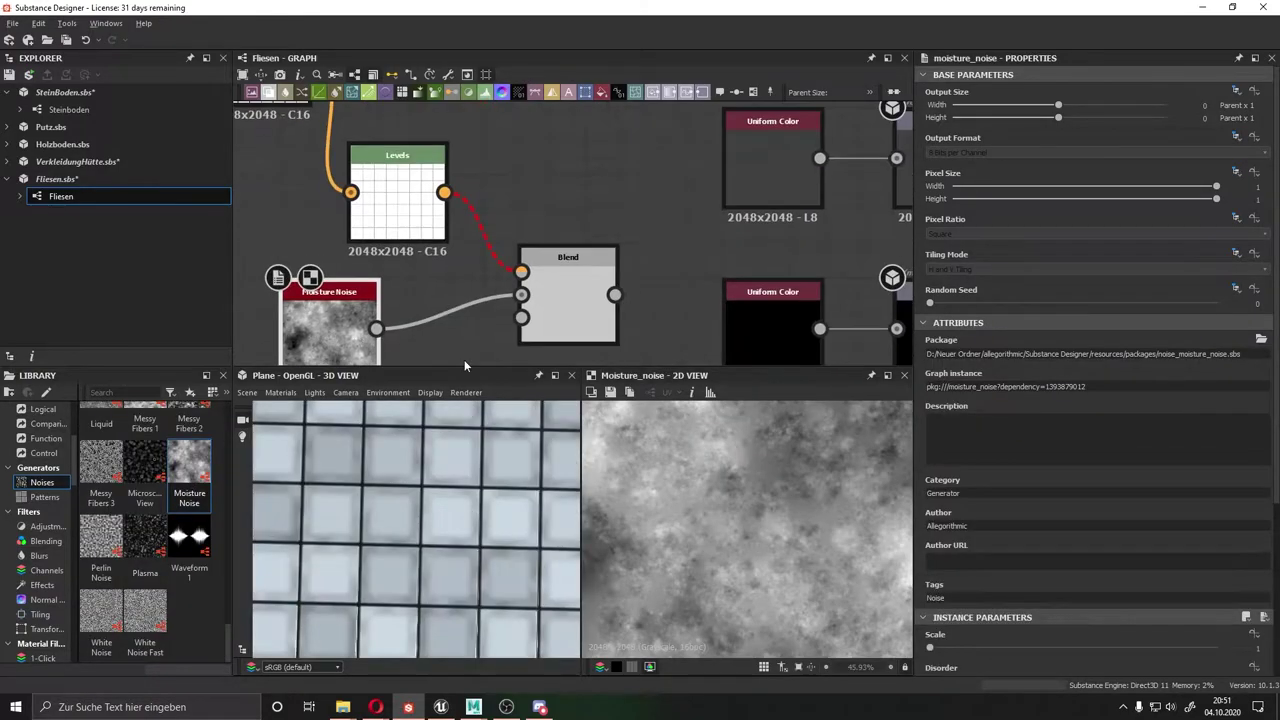
Step: Feed the moisture Gradient Map into the Multiply Blend and edit its gradient
left_click(455, 273)
middle_click_drag(455, 273, 523, 256)
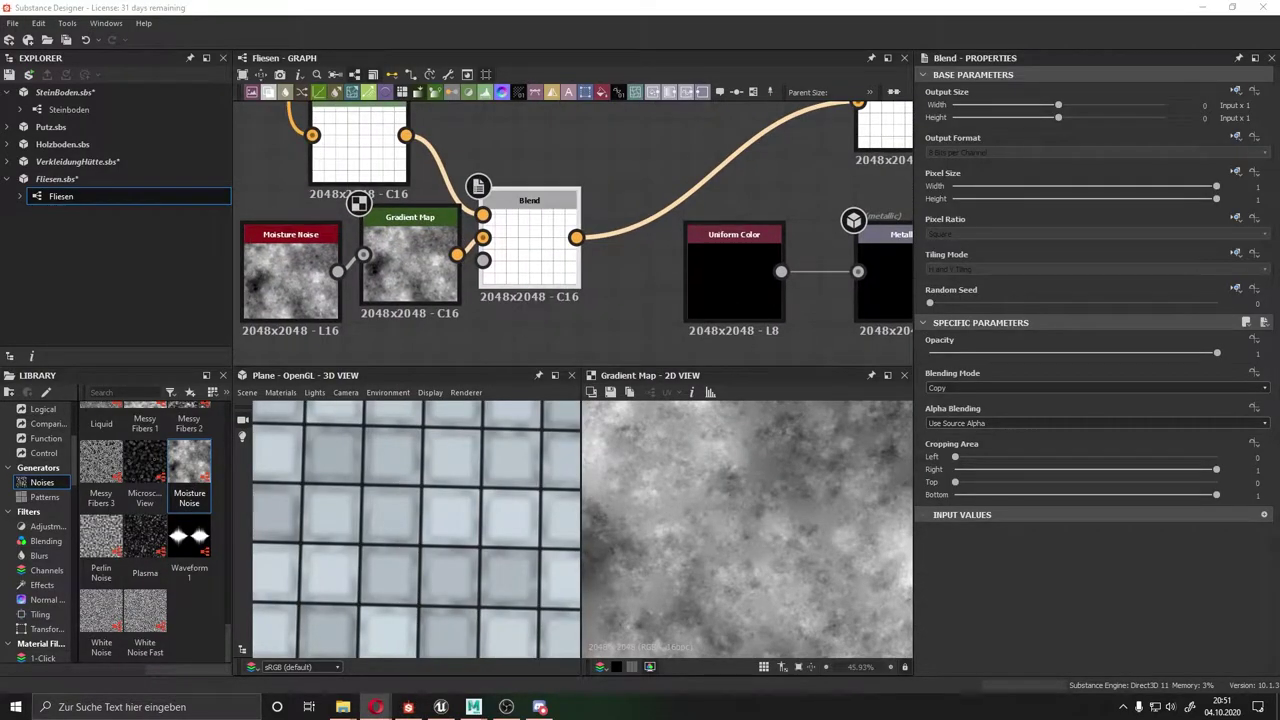
scroll(450, 250, "down", 1)
left_click(388, 280)
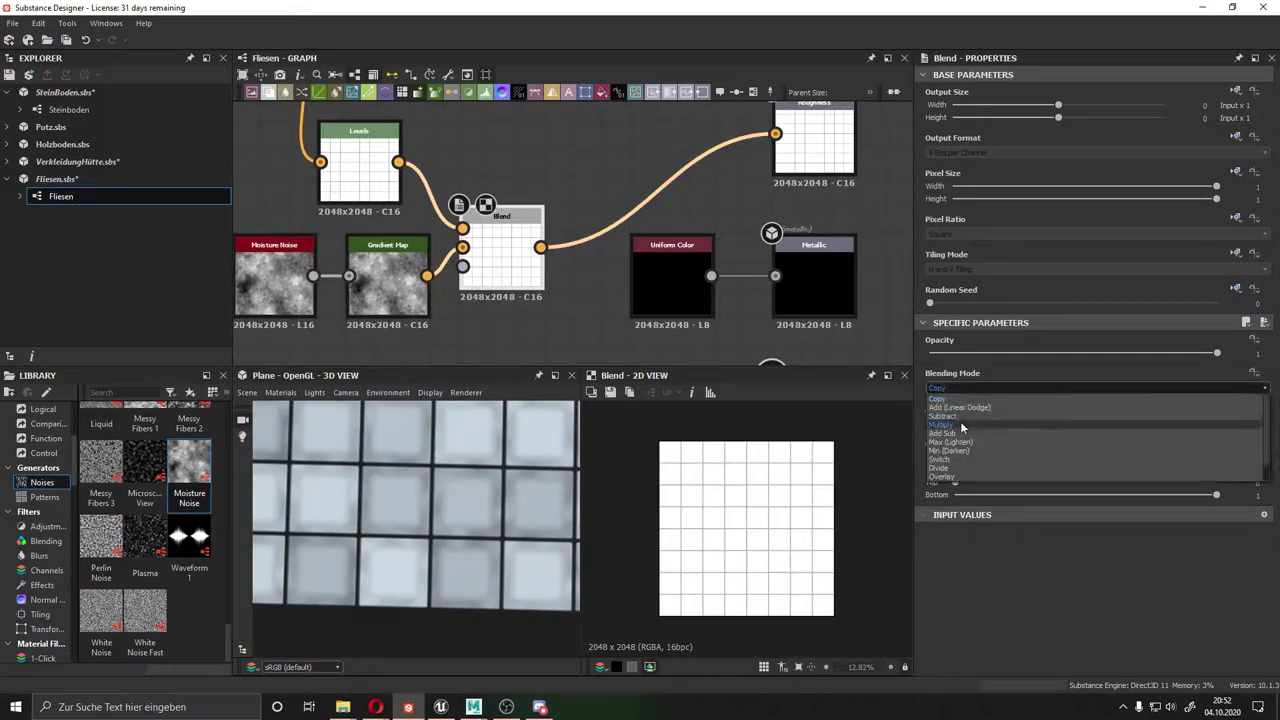
left_click(1235, 471)
mouse_move(391, 488)
left_mouse_down()
mouse_move(450, 467)
mouse_move(420, 520)
left_mouse_up()
scroll(145, 530, "up", 5)
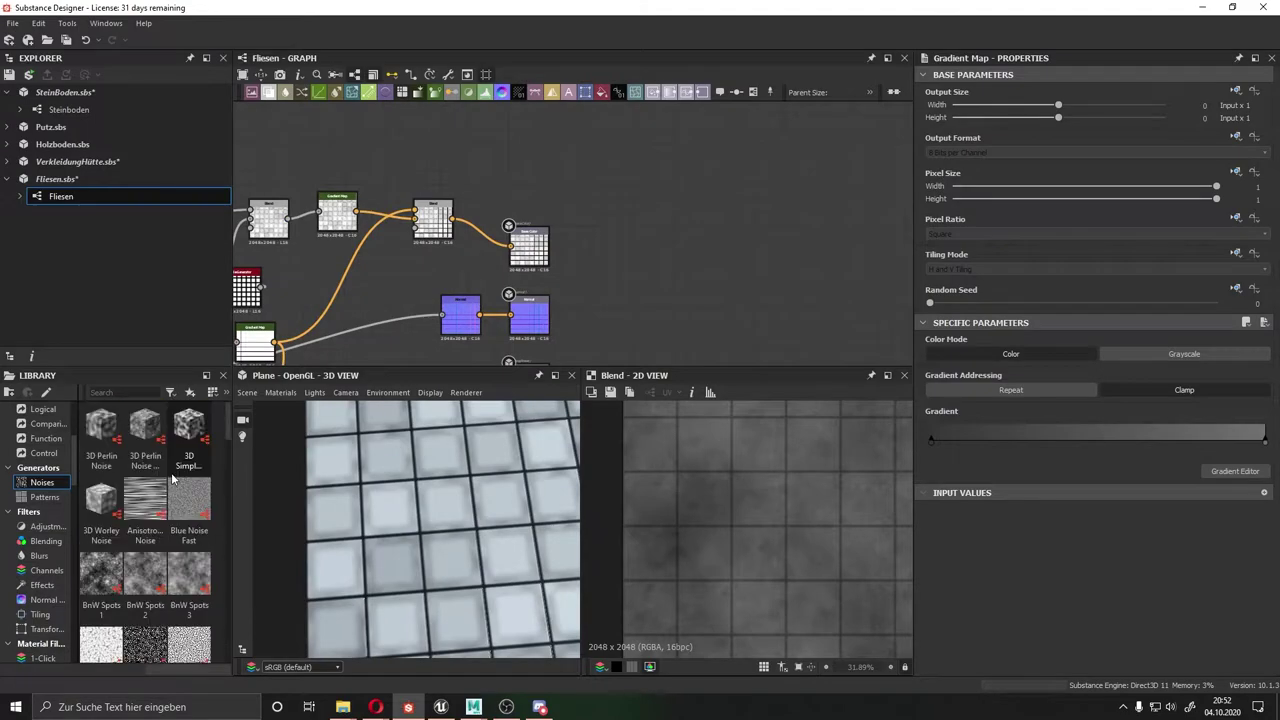
Step: Add BnW Spots 1 through a Gradient Map into a new Blend at 0.59 opacity
mouse_move(101, 460)
left_mouse_down()
mouse_move(447, 217)
mouse_move(585, 280)
left_mouse_up()
left_click(600, 290)
mouse_move(480, 218)
left_mouse_down()
mouse_move(485, 295)
mouse_move(429, 296)
left_mouse_up()
double_click(455, 220)
left_click(510, 312)
left_click_drag(1216, 354, 1098, 354)
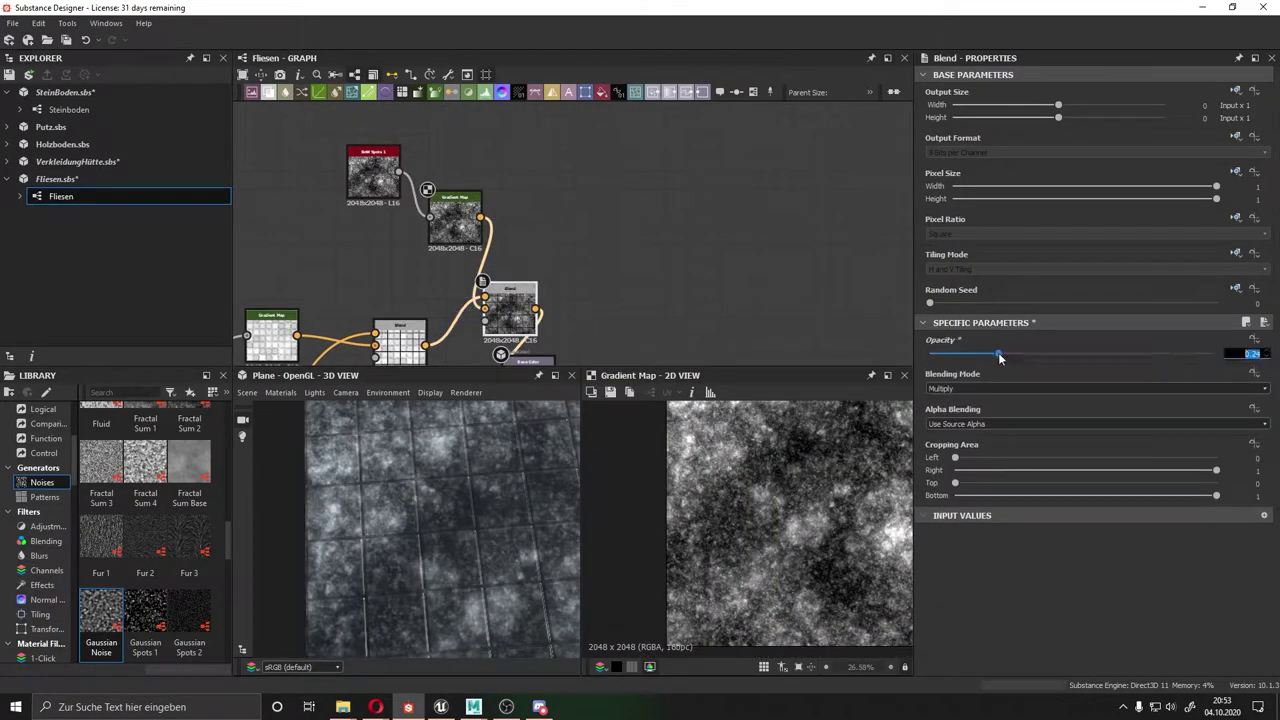
left_click_drag(420, 520, 470, 422)
Step: Lighten the spots gradient's dark end to a pale grey
left_click(455, 215)
left_click(1235, 471)
left_click(449, 463)
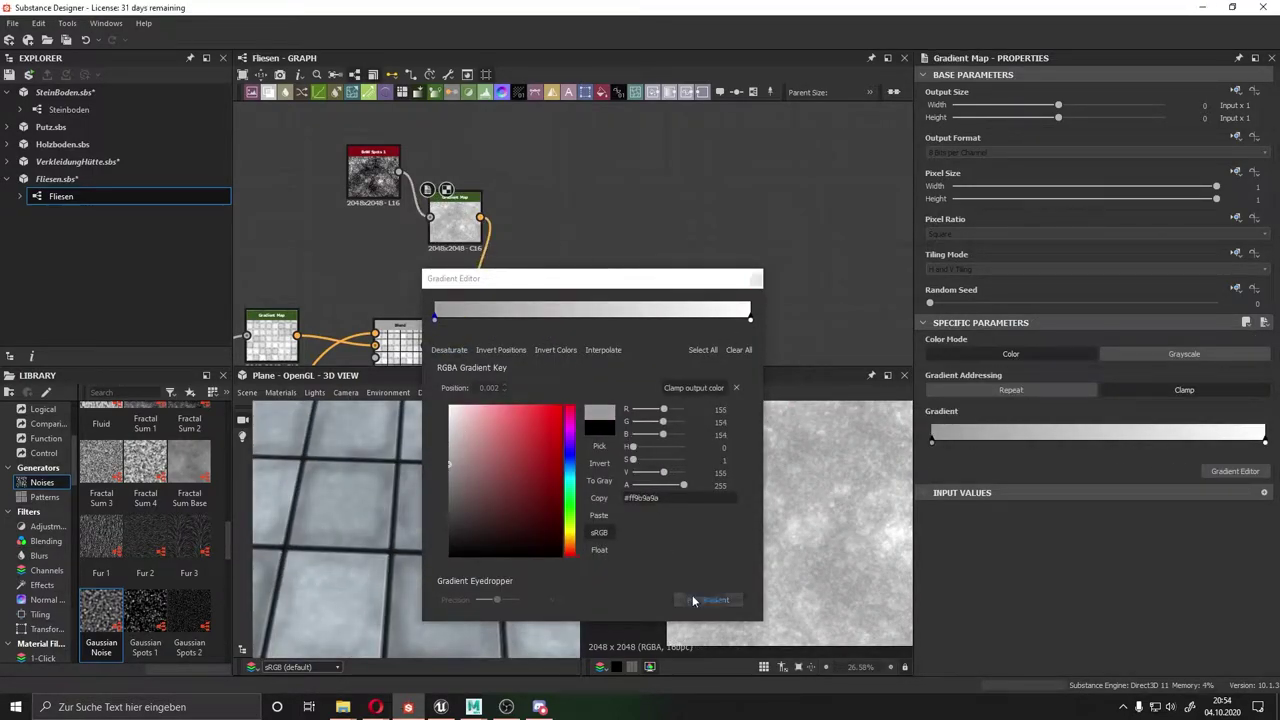
left_click(462, 474)
scroll(462, 474, "up", 3)
scroll(505, 486, "down", 5)
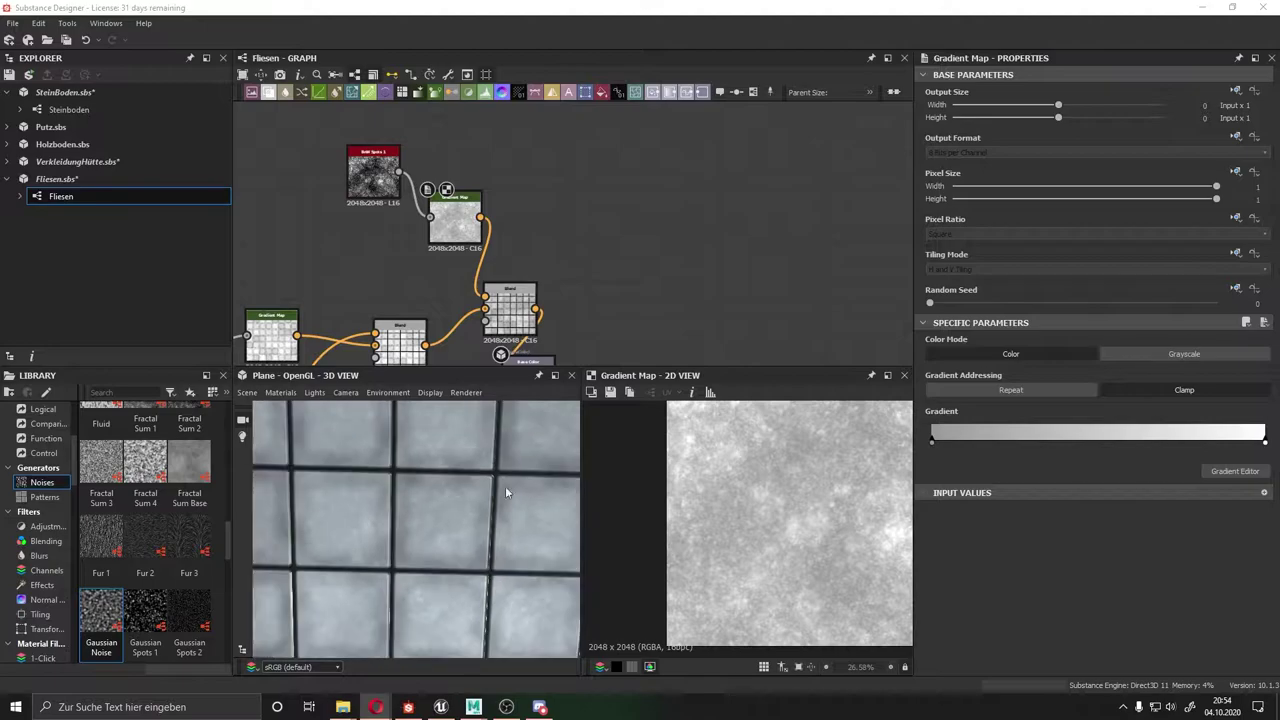
right_click(118, 196)
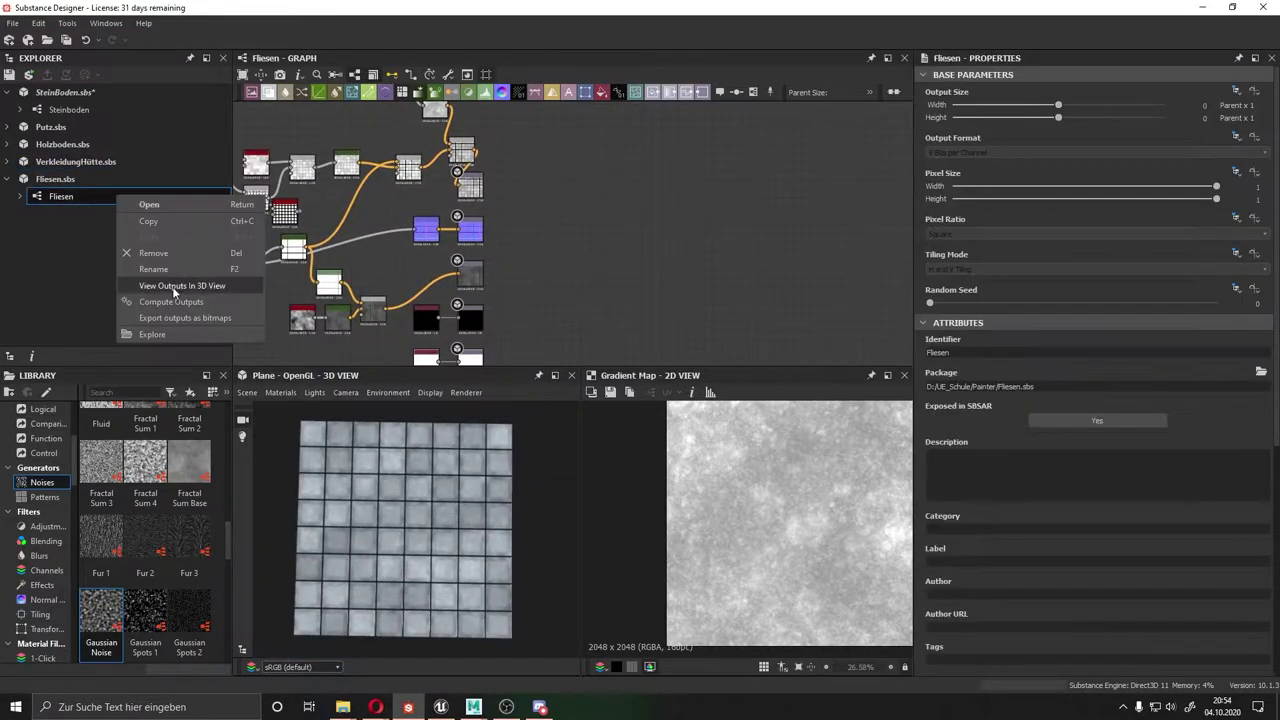
Step: Export the Fliesen outputs as PNGs, excluding the metallic, height and ambientocclusion maps
left_click(160, 290)
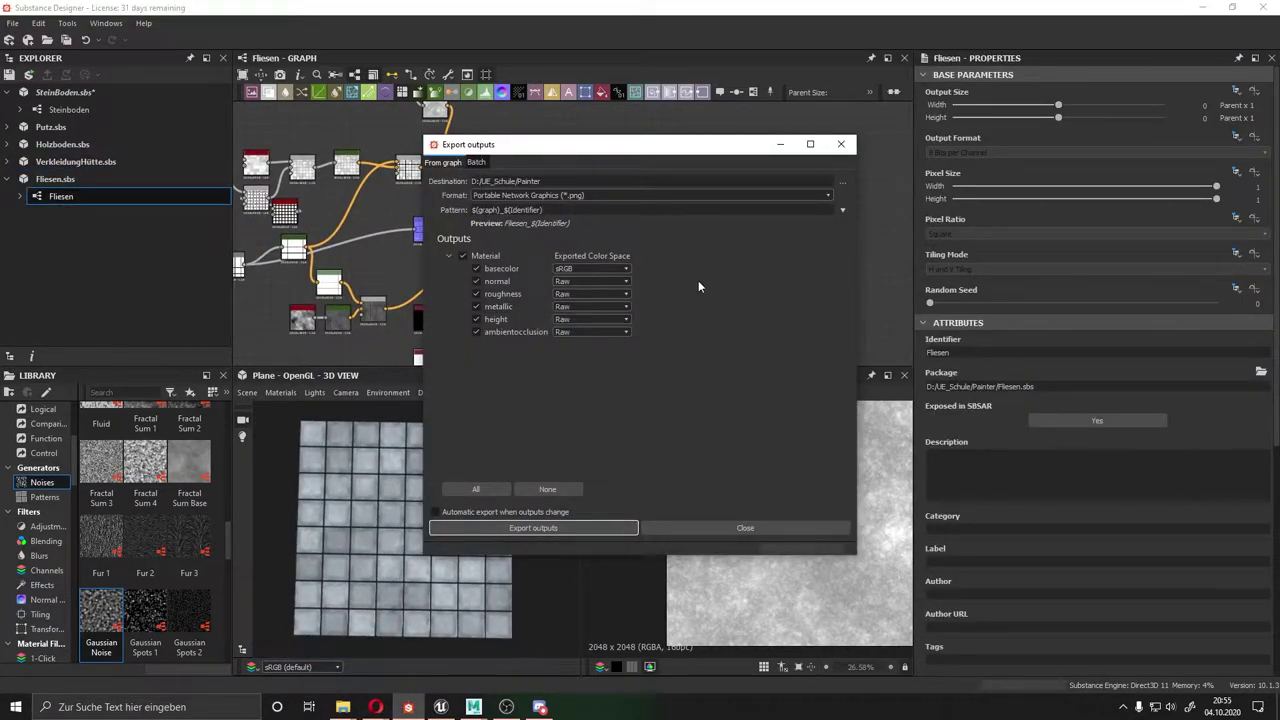
left_click(476, 306)
left_click(476, 319)
left_click(476, 331)
left_click(625, 527)
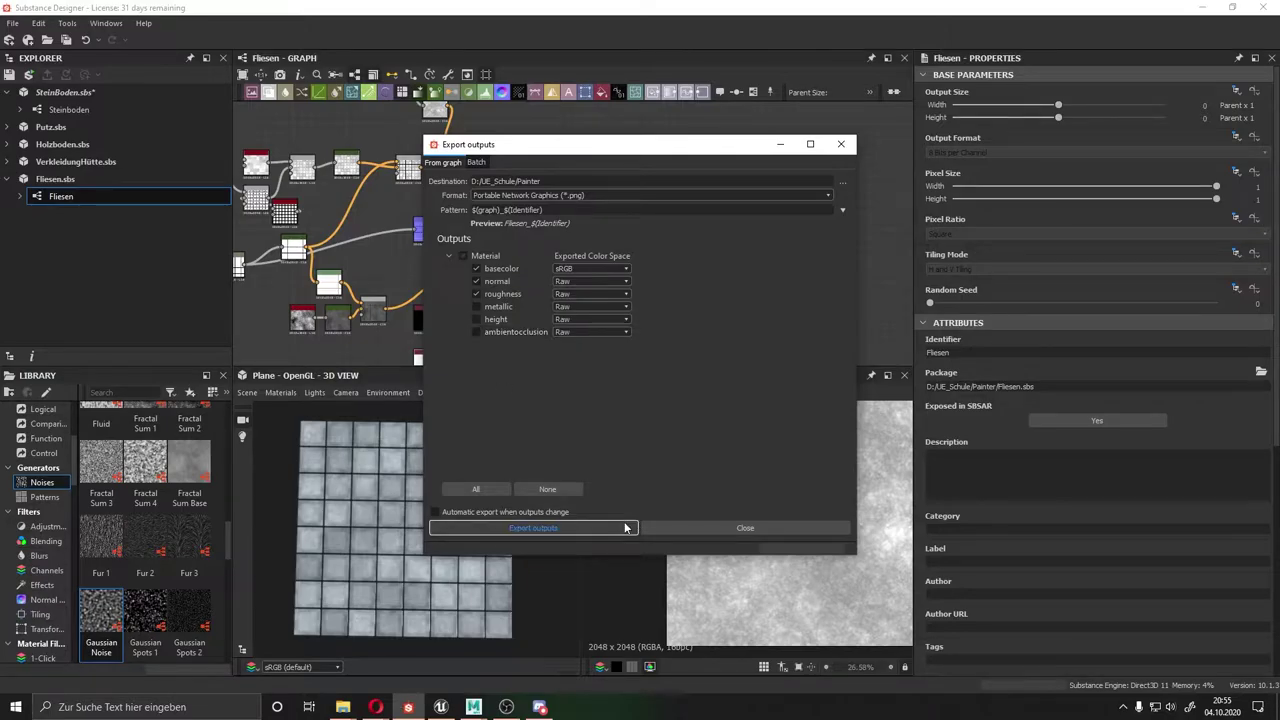
Step: Browse the D:\UE_Schule folders in File Explorer to check the exported texture files
left_click(342, 707)
left_click(410, 650)
left_click(737, 357)
double_click(760, 480)
double_click(771, 408)
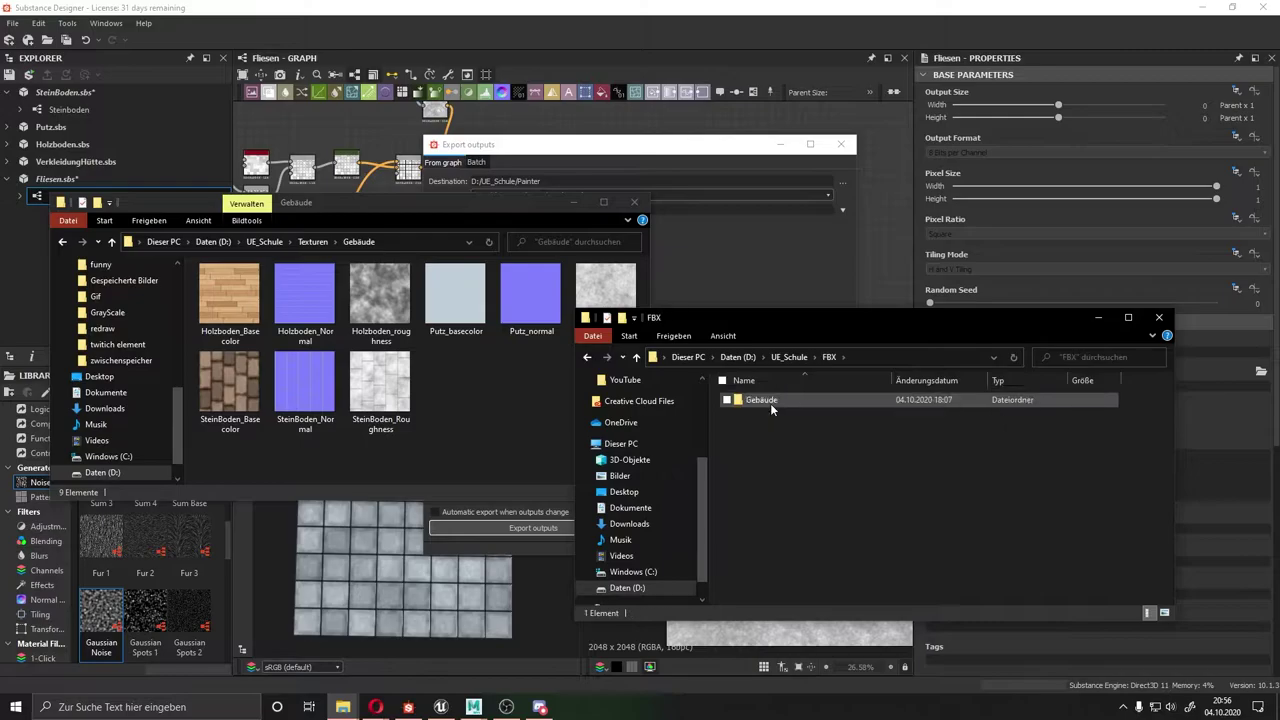
left_click(408, 707)
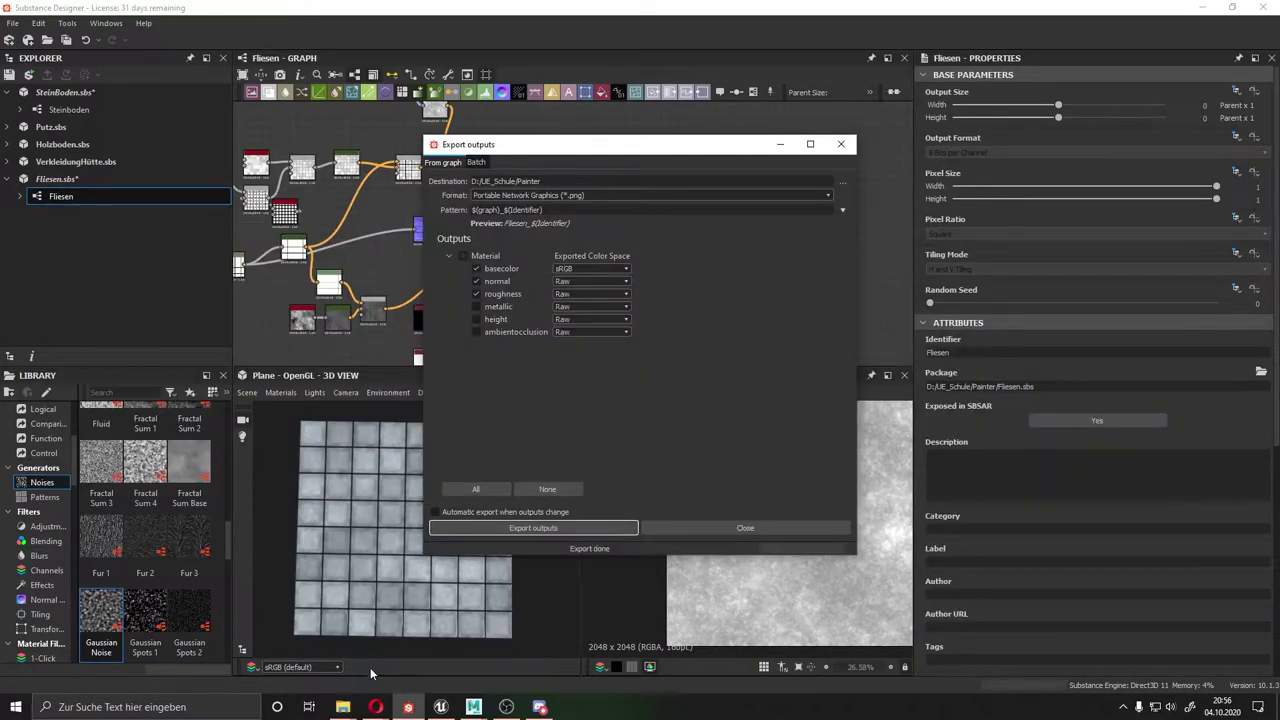
left_click(343, 707)
left_click(907, 458)
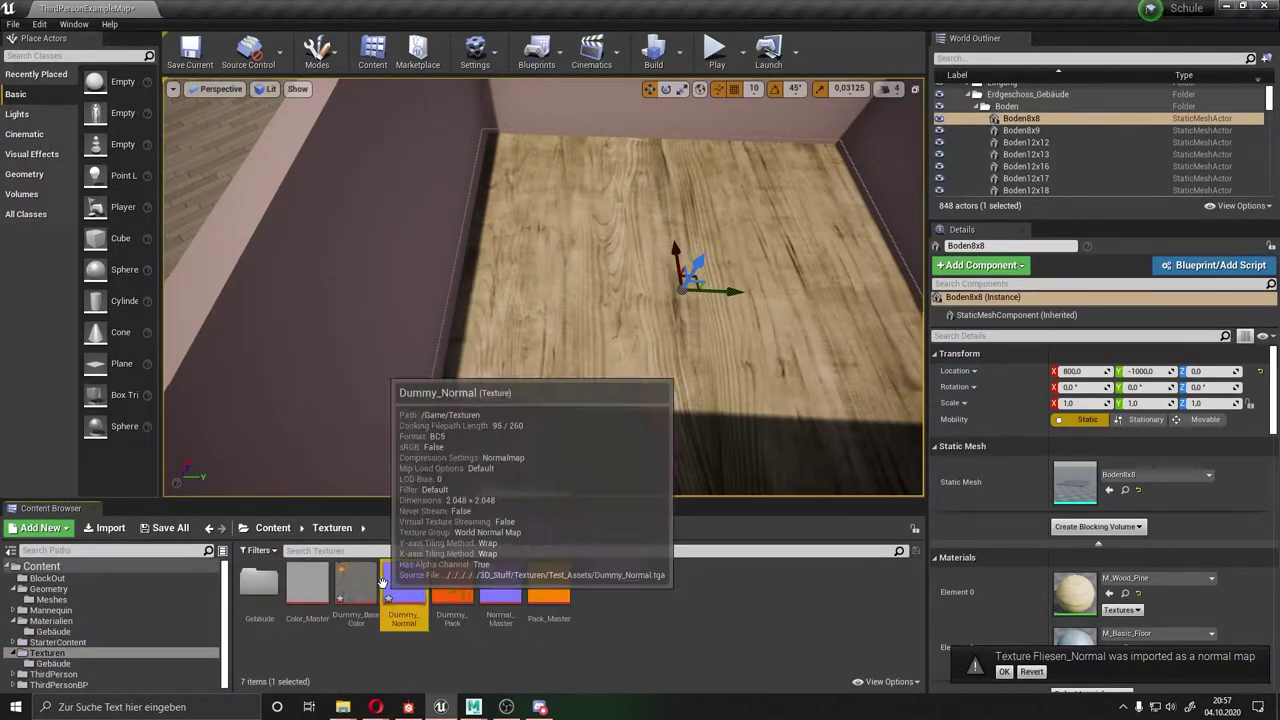
Step: Open the Gebäude materials folder and open the Holzboden1 and Fliesen1_2 materials for editing
left_click(51, 620)
double_click(259, 585)
double_click(300, 585)
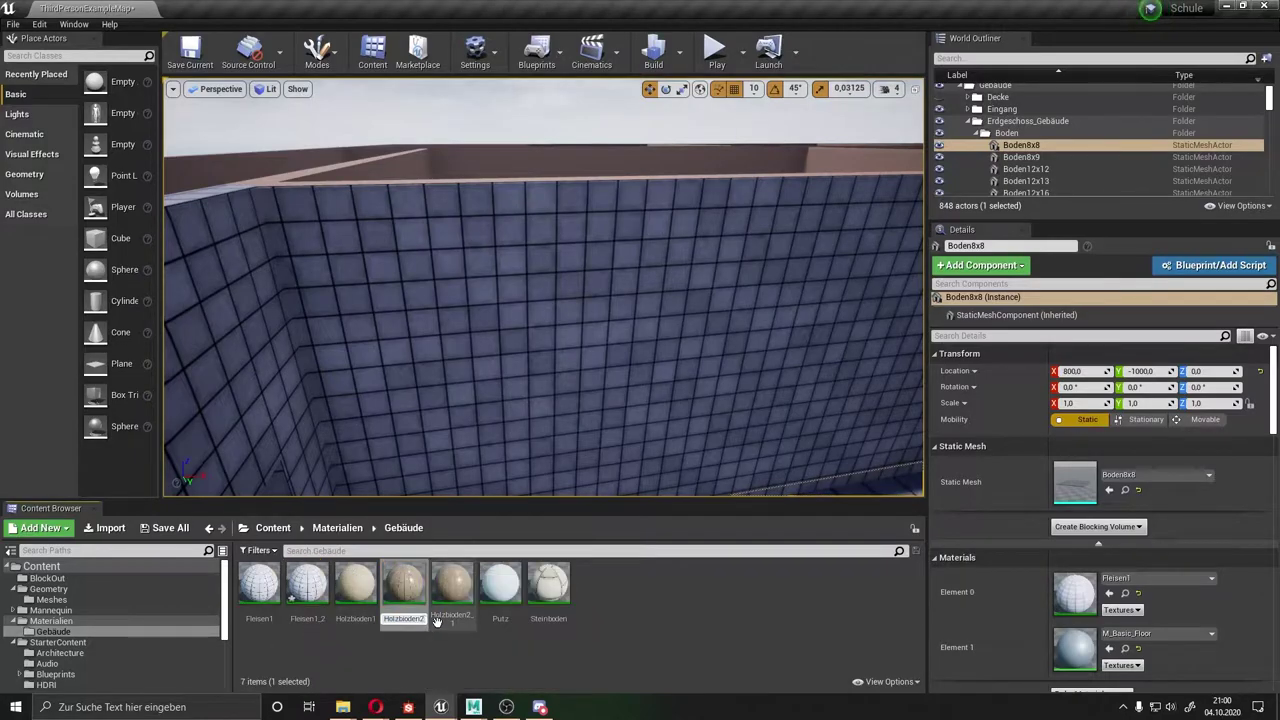
double_click(299, 578)
Step: Open the Fliesen1_1 material for editing
double_click(258, 583)
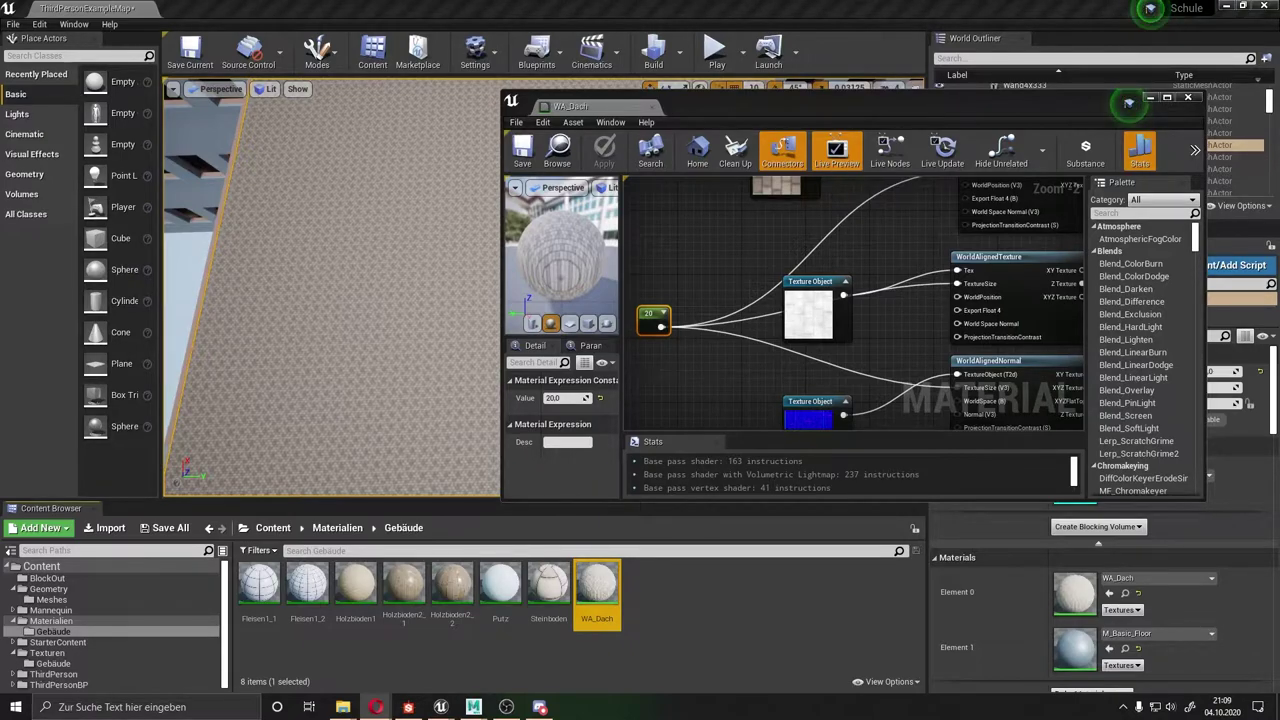
Step: Raise WA_Dach's texture size constant to 200, then 500, and save the material
key("ctrl+s")
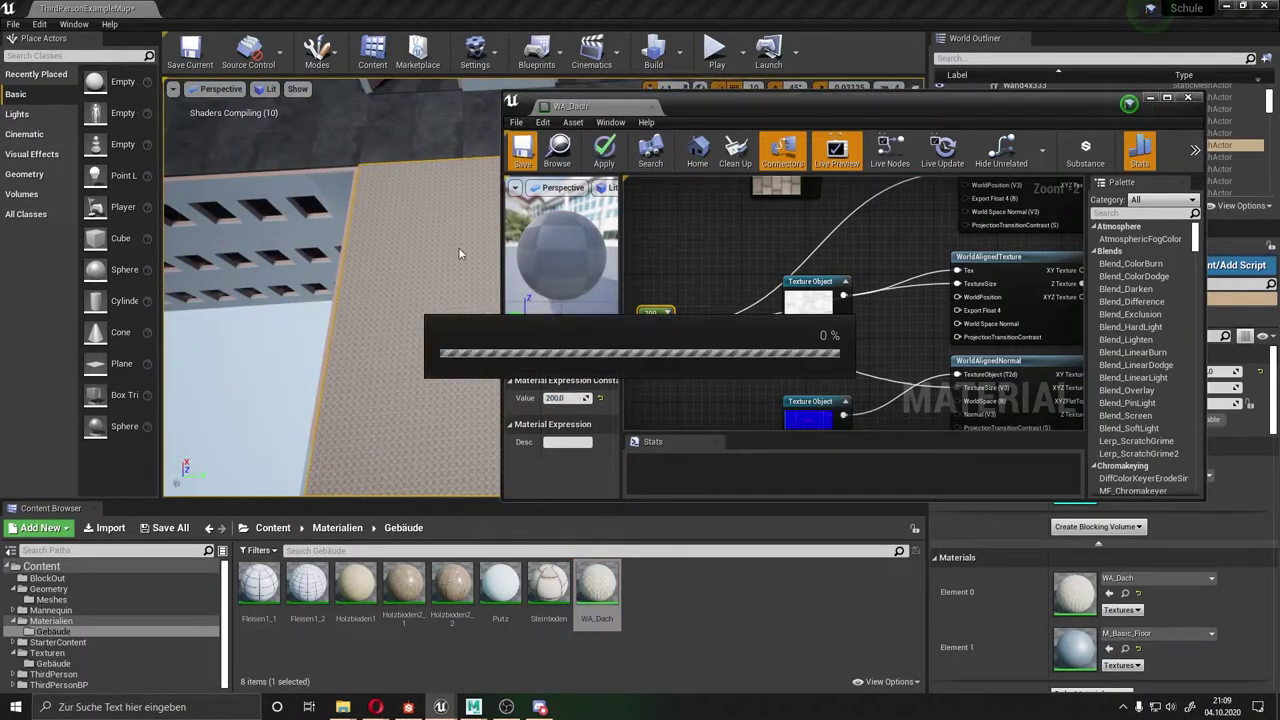
type("500")
key("ctrl+s")
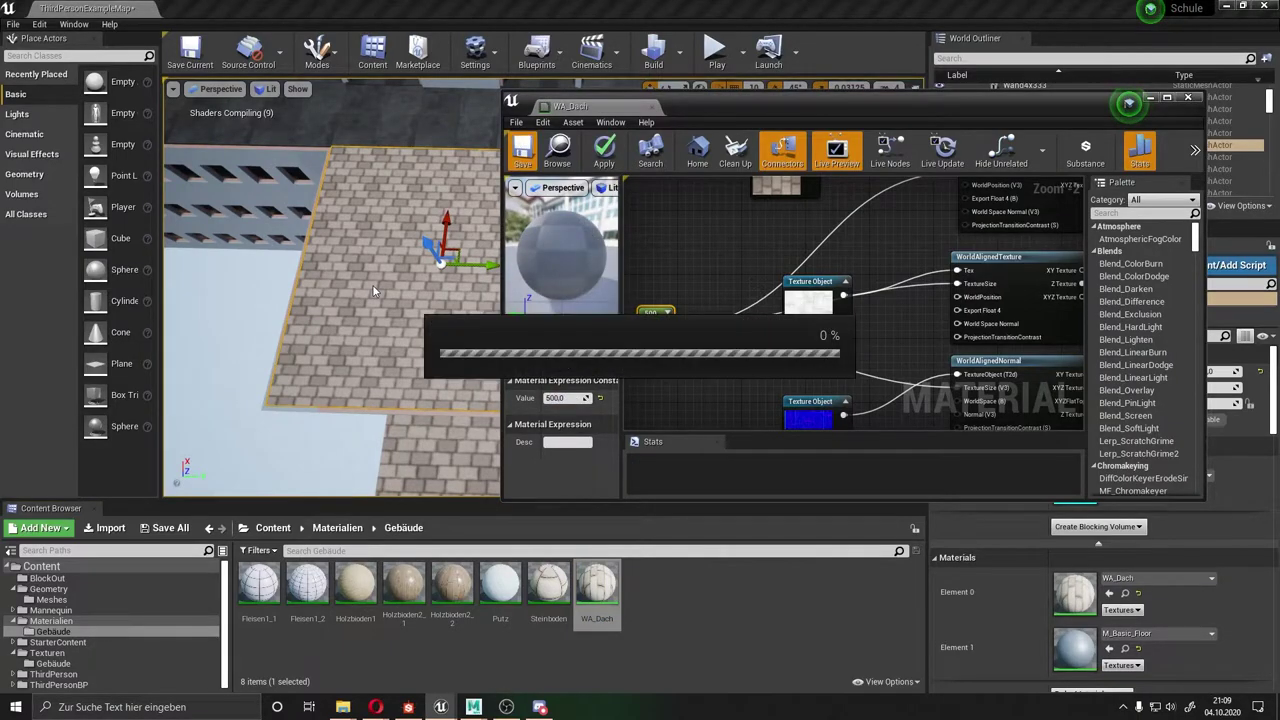
left_click(55, 663)
Step: Assign the concrete tiles normal map and T_Smoke_Tiled_D from Starter Content to WA_Dach's texture nodes, and save
left_click(57, 641)
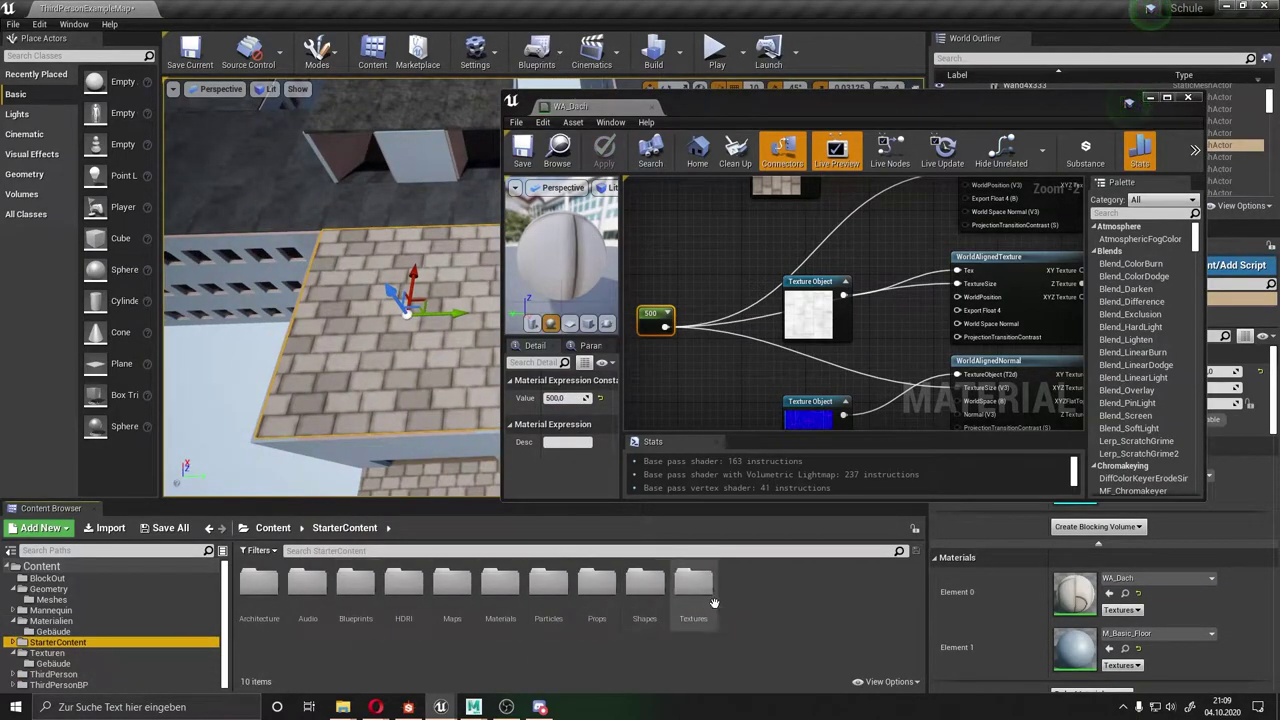
double_click(693, 585)
double_click(549, 585)
left_click(773, 106)
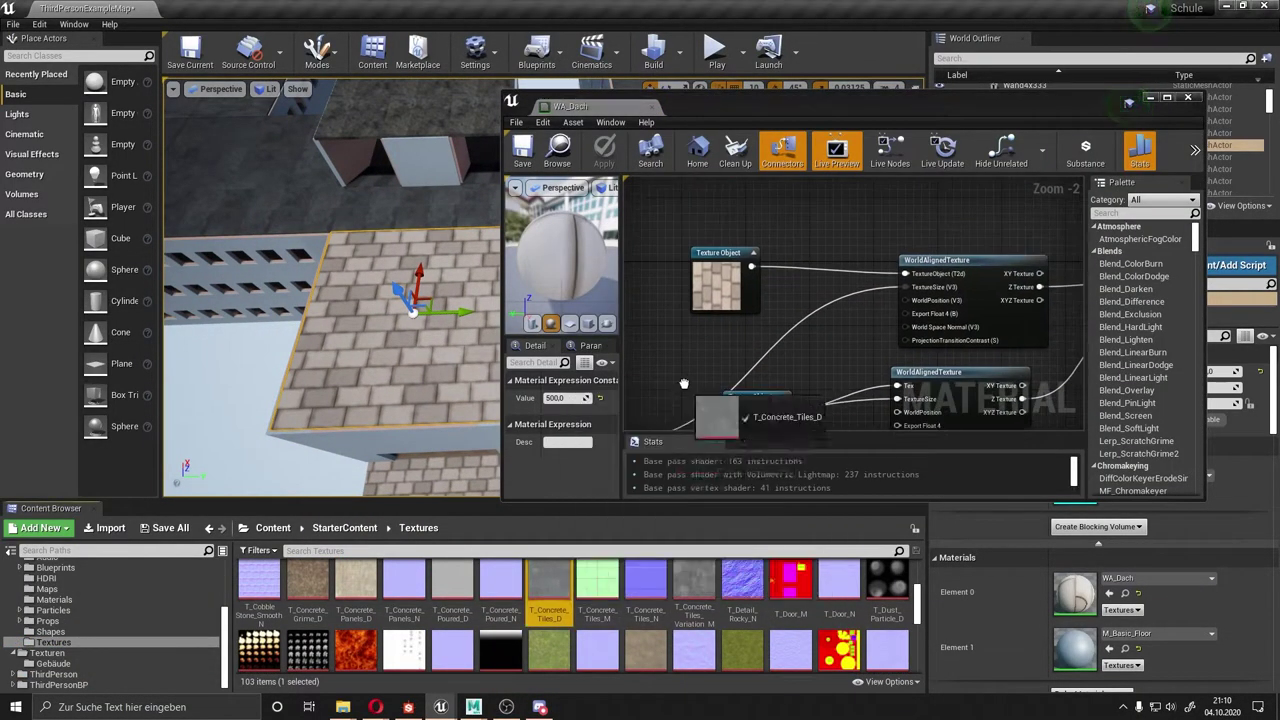
left_click(645, 585)
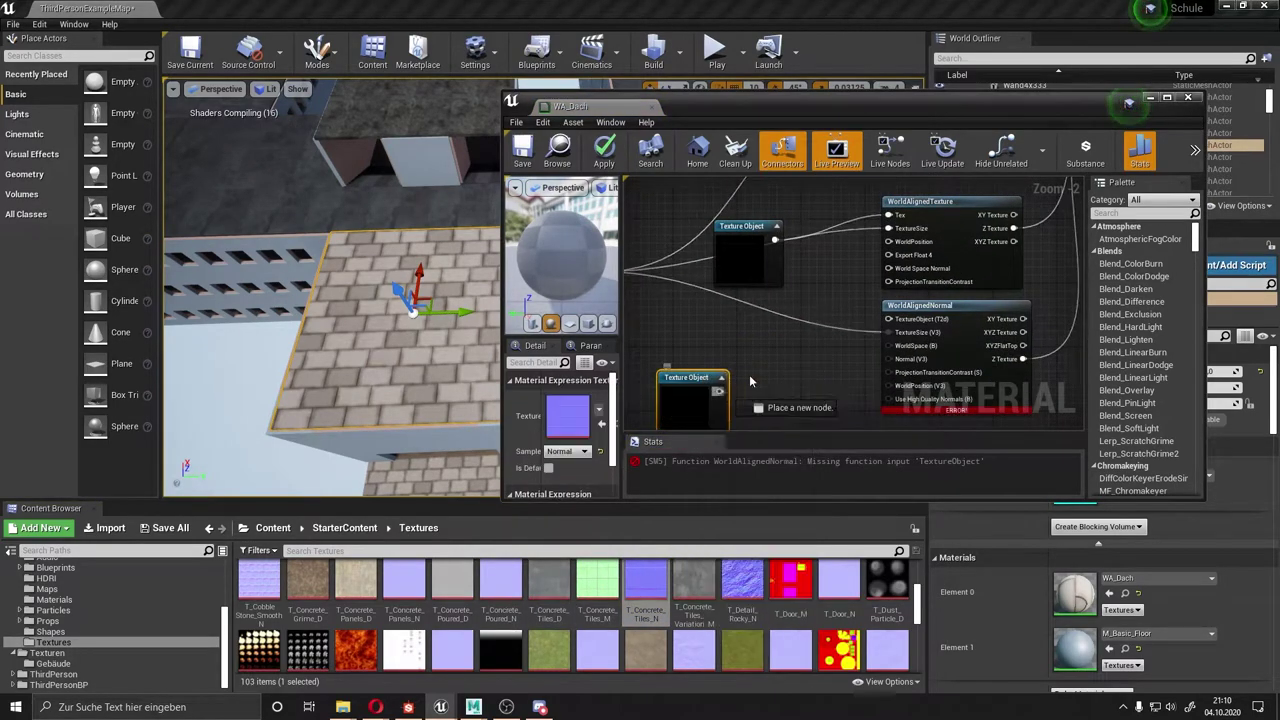
left_click_drag(749, 374, 721, 366)
scroll(698, 590, "down", 3)
scroll(698, 590, "down", 1)
left_click_drag(742, 600, 740, 255)
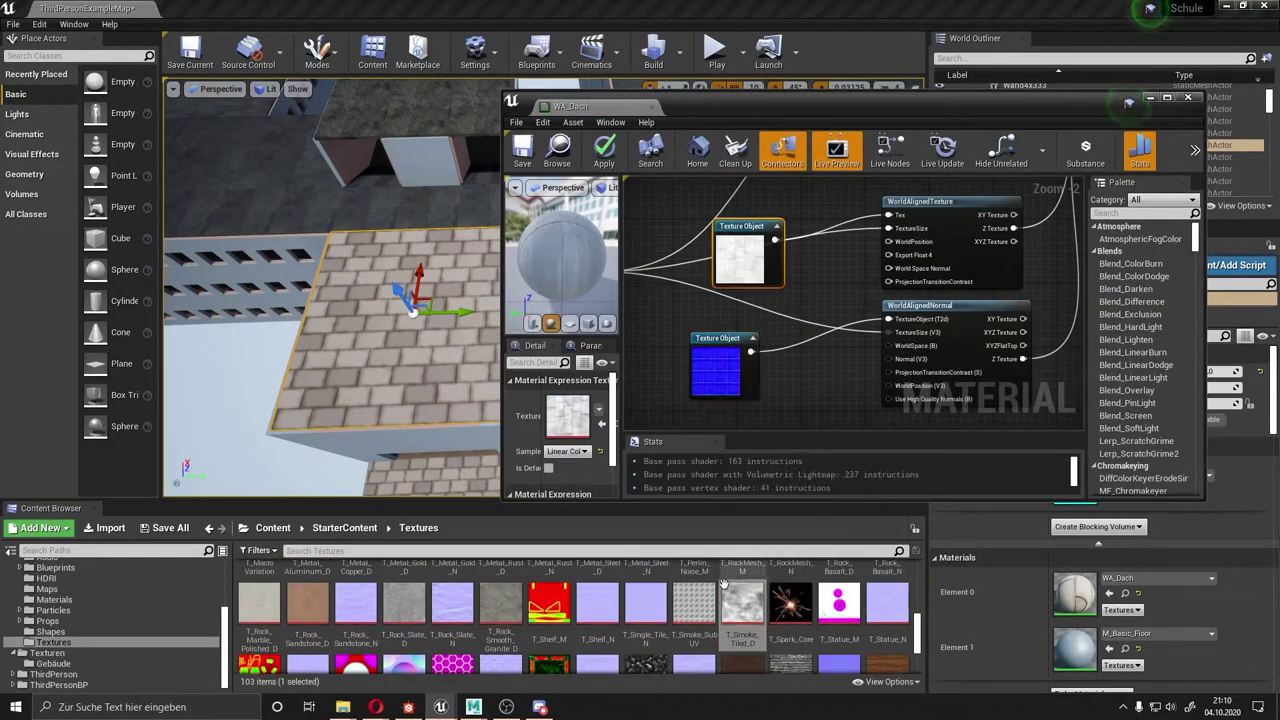
key("ctrl+s")
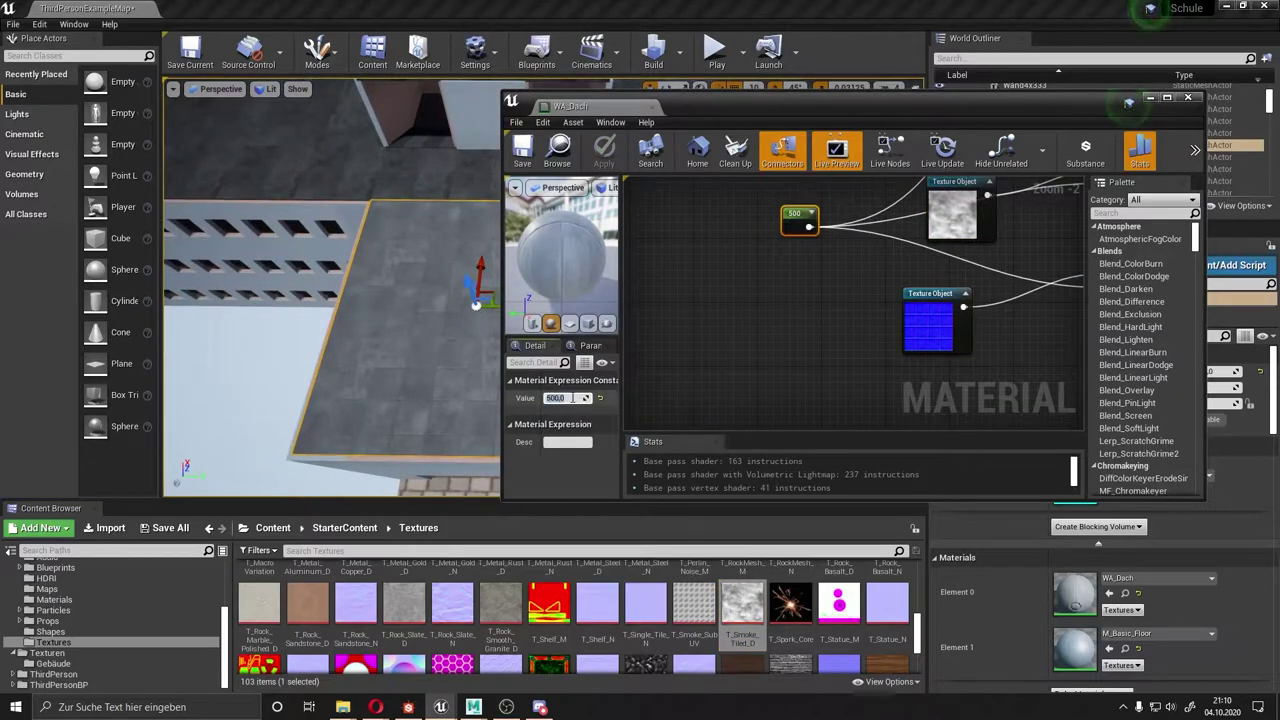
Step: Set WA_Dach's texture size constant to 1000, save it, and apply it to the Boden12x46 slab
type("1000")
key("Return")
right_click_drag(800, 250, 728, 312)
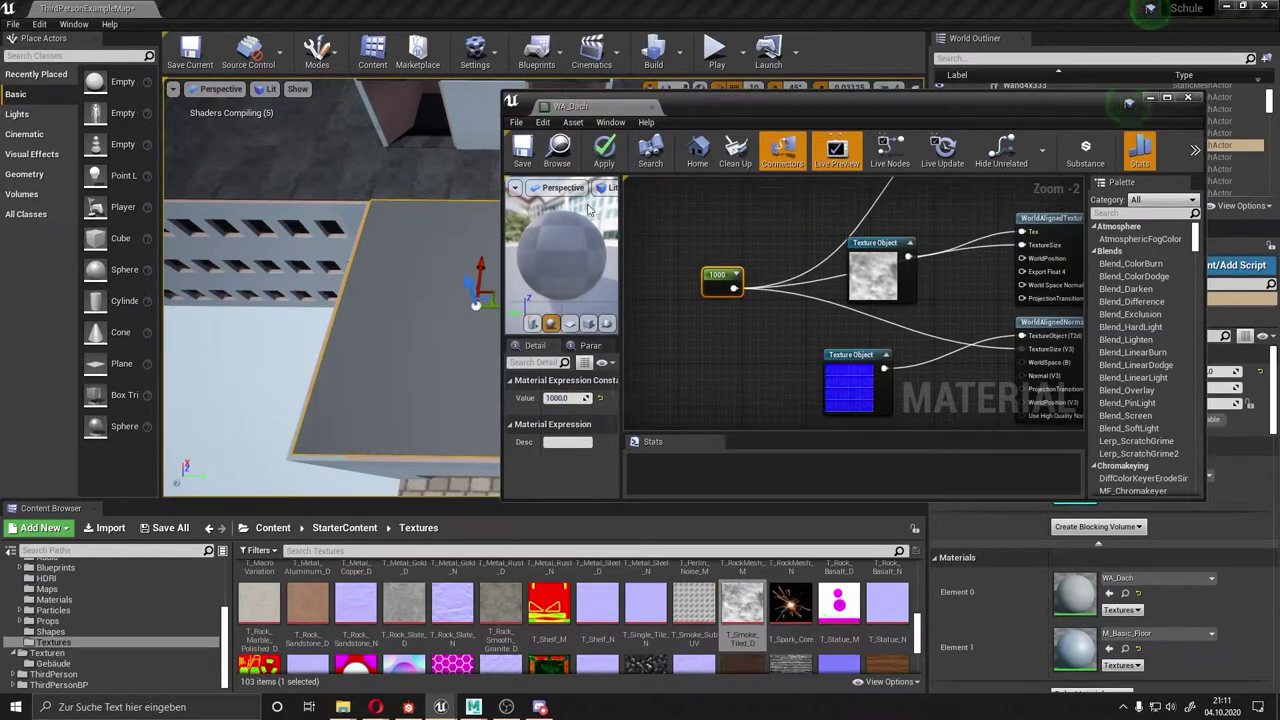
left_click(521, 155)
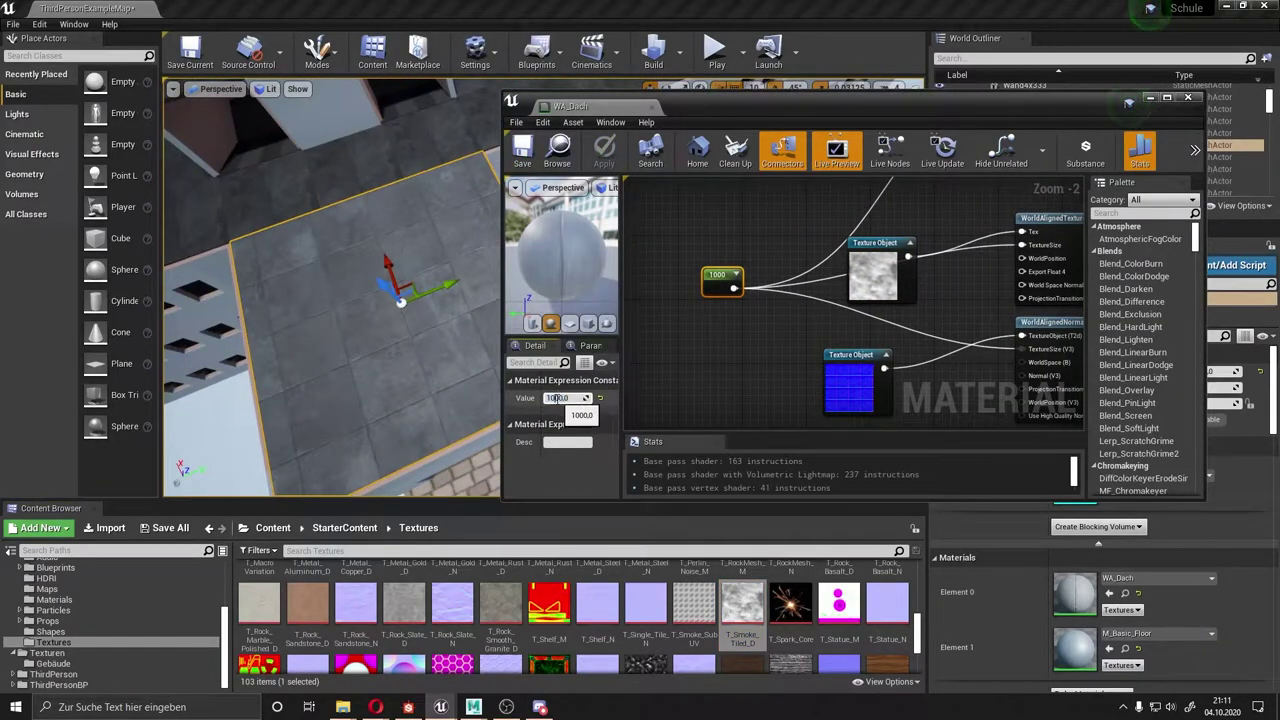
left_click(522, 152)
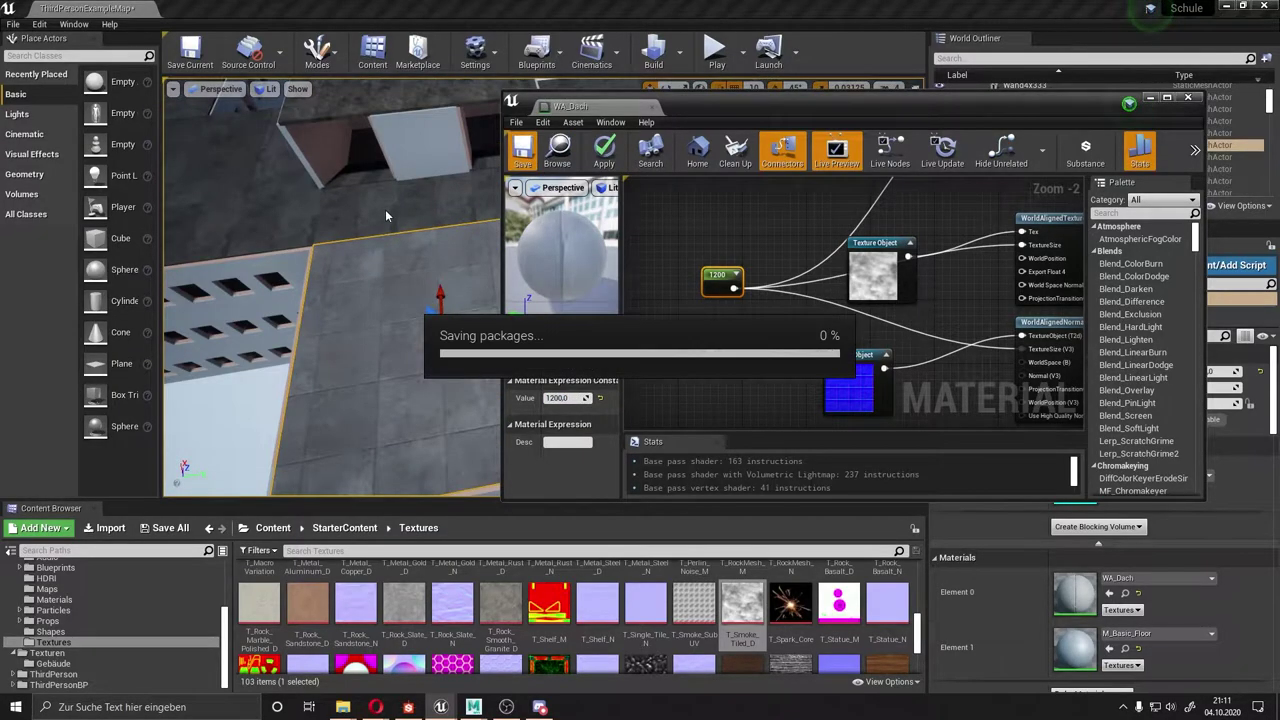
left_click(560, 228)
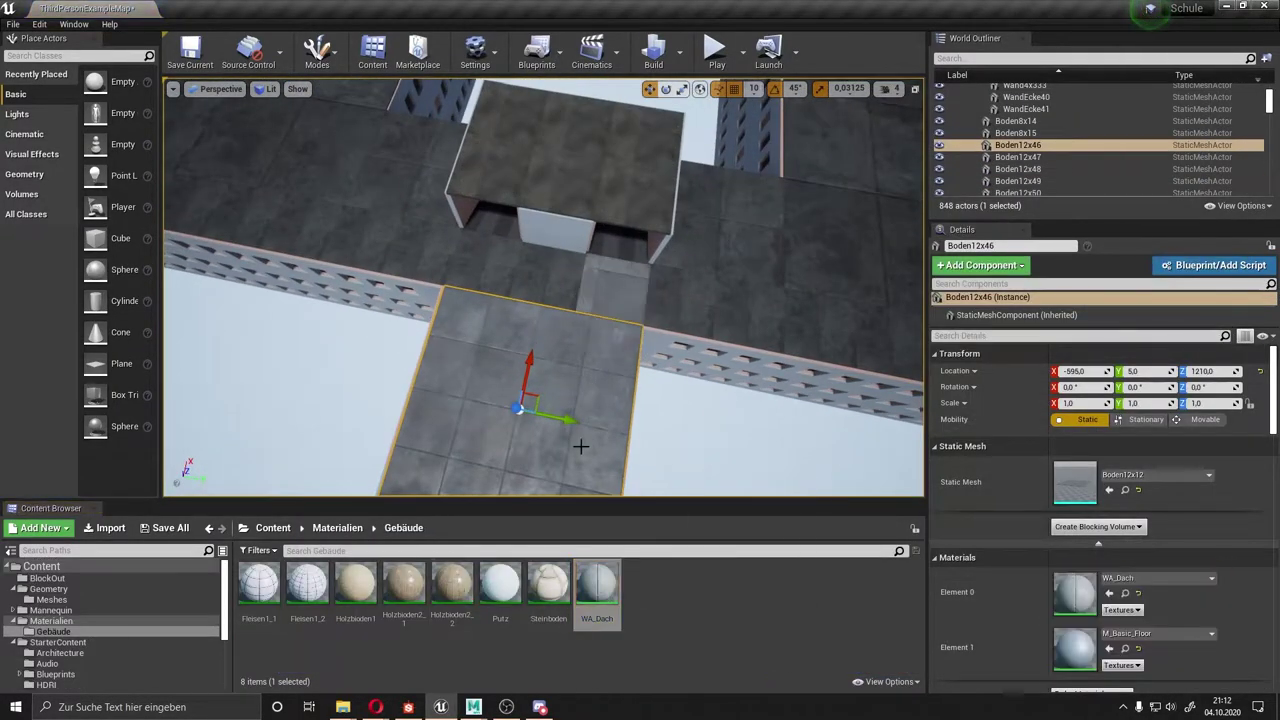
left_click_drag(597, 590, 628, 288)
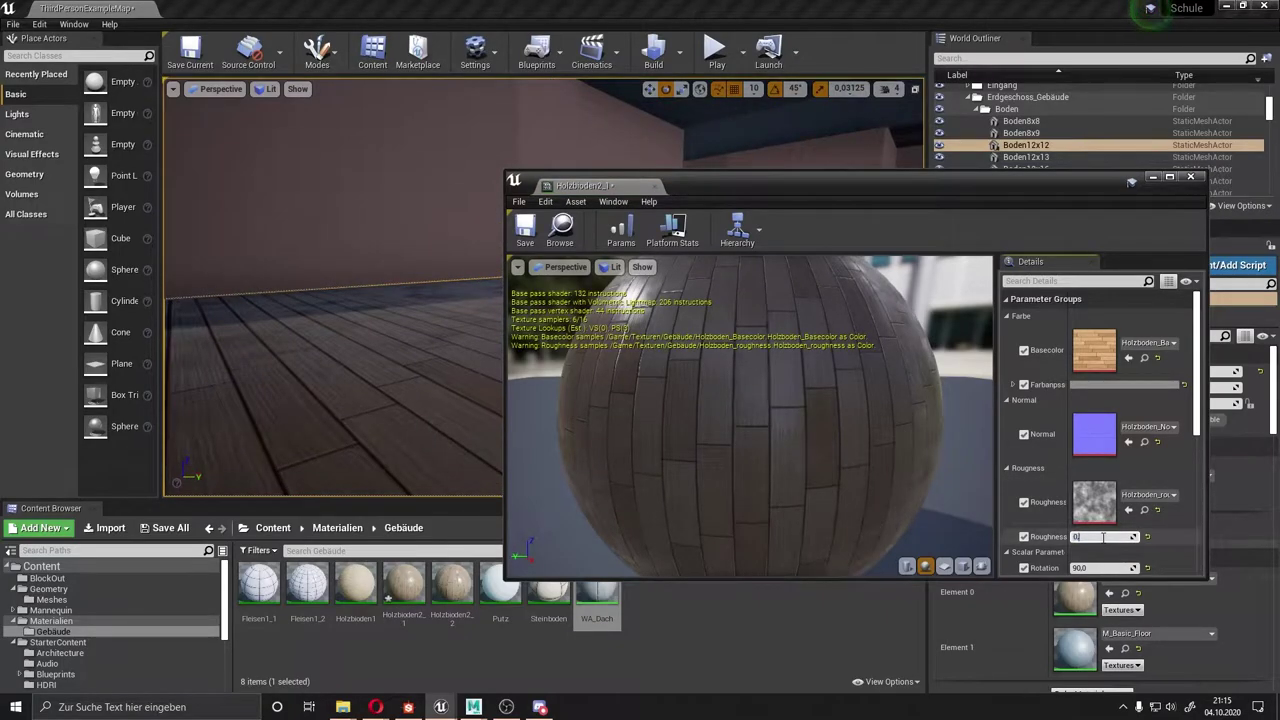
Step: Set the Holzboden2_1 wood floor's Roughness parameter to 0.4
type(".4")
left_click(632, 608)
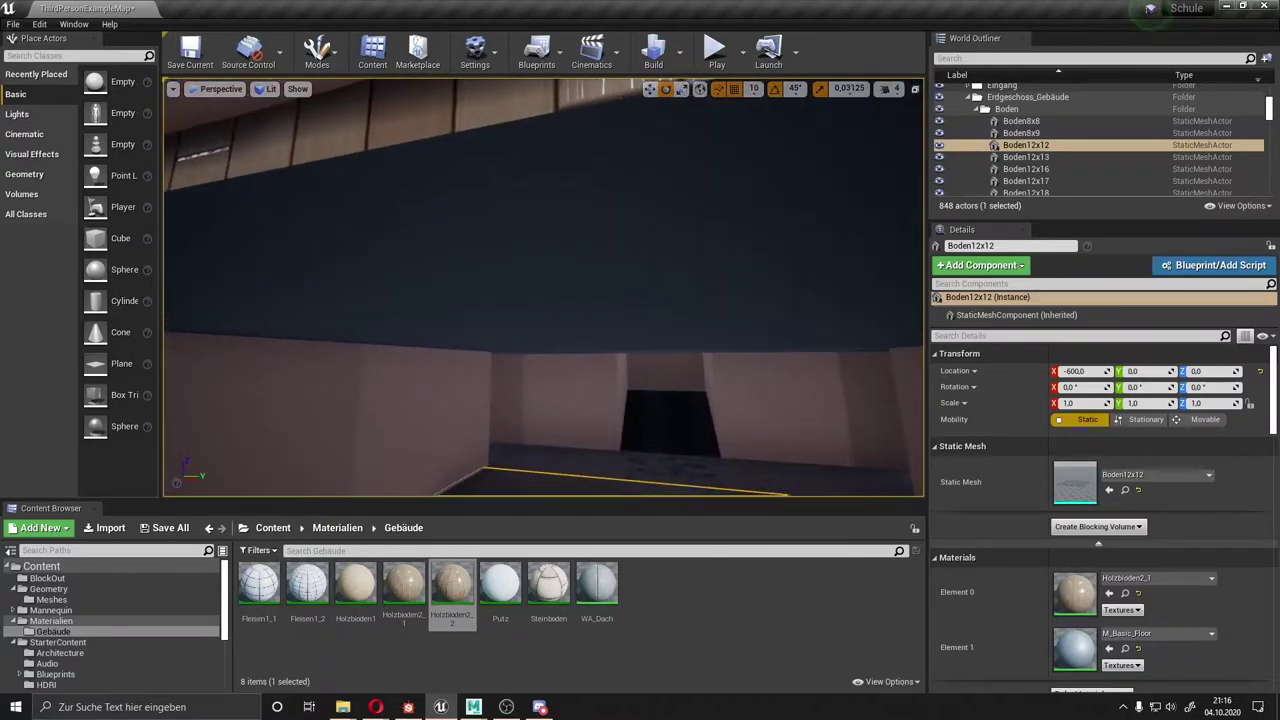
scroll(785, 235, "up", 3)
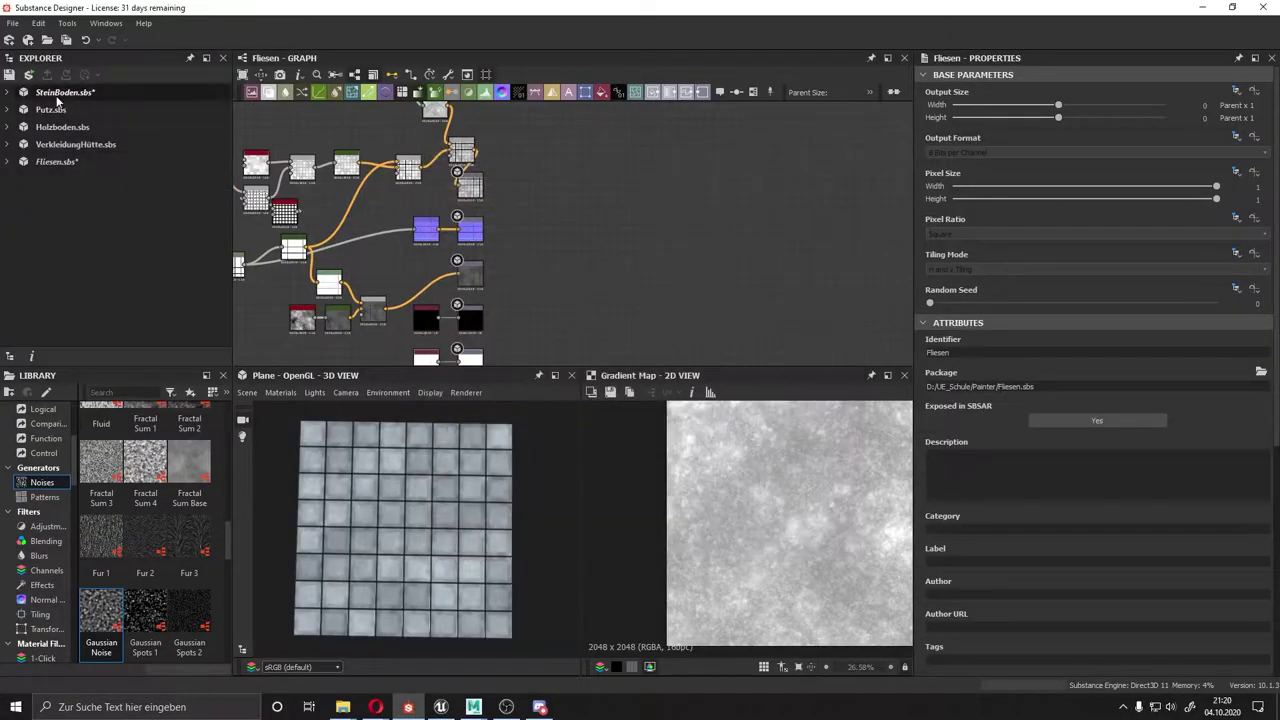
Step: Create a new Substance graph named Decke
key("ctrl+n")
type("Decke")
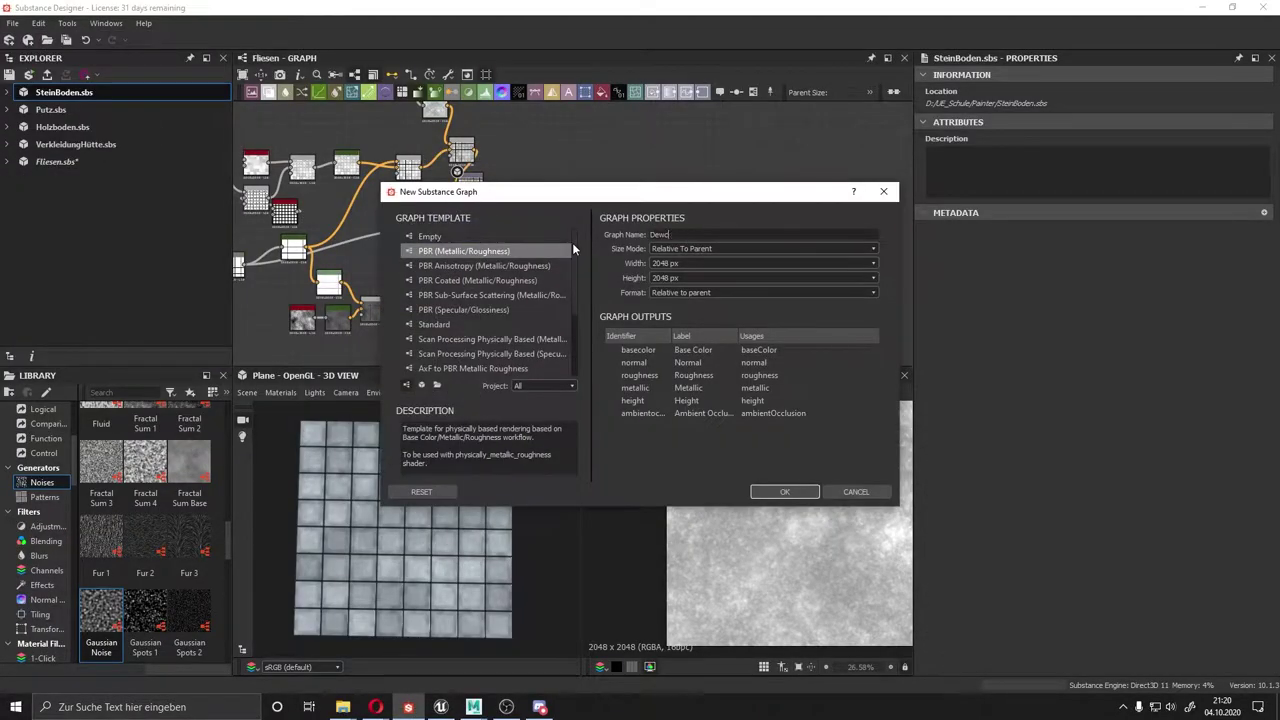
key("Return")
Step: Add a Tile Generator to the Decke graph and set its tile amount to 5
left_click(44, 497)
scroll(170, 510, "down", 2)
scroll(170, 510, "down", 10)
scroll(170, 510, "up", 1)
left_click_drag(189, 425, 430, 205)
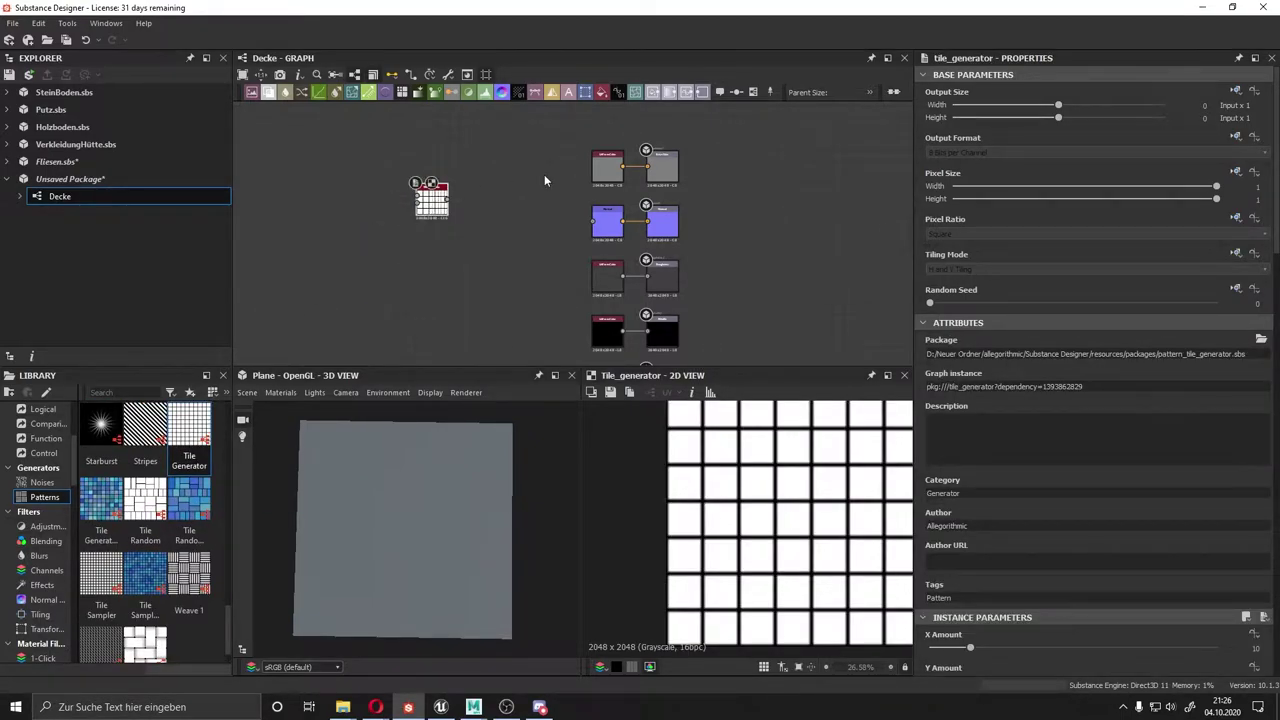
key("f")
scroll(1206, 519, "down", 3)
key("Tab")
type("5")
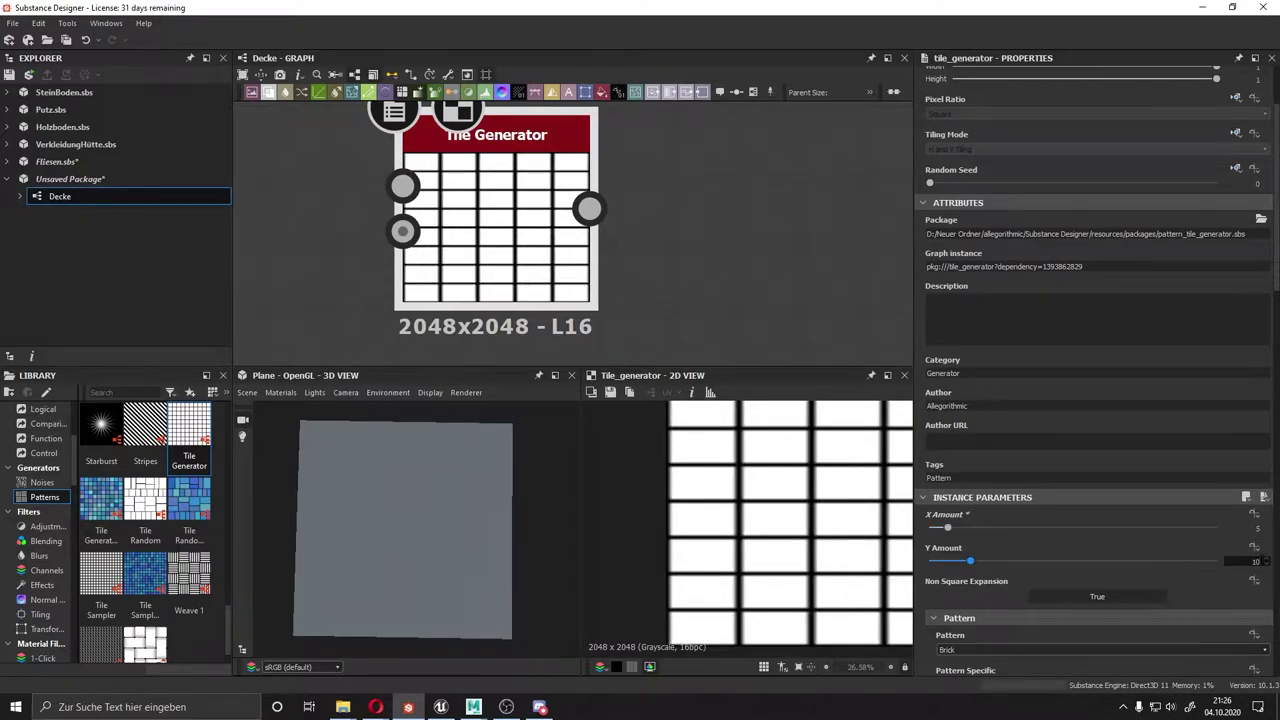
key("Return")
scroll(724, 543, "down", 2)
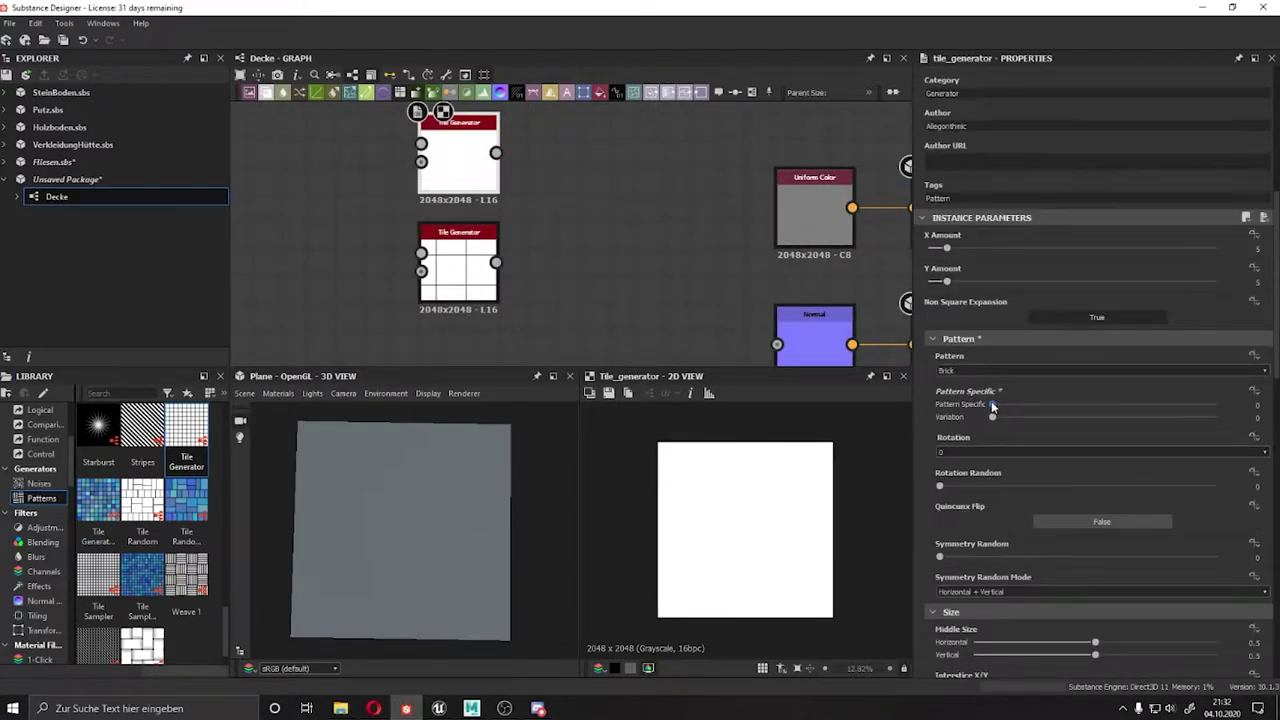
Step: Randomise the brightness of the individual tiles
left_click_drag(939, 476, 1033, 477)
scroll(727, 507, "up", 1)
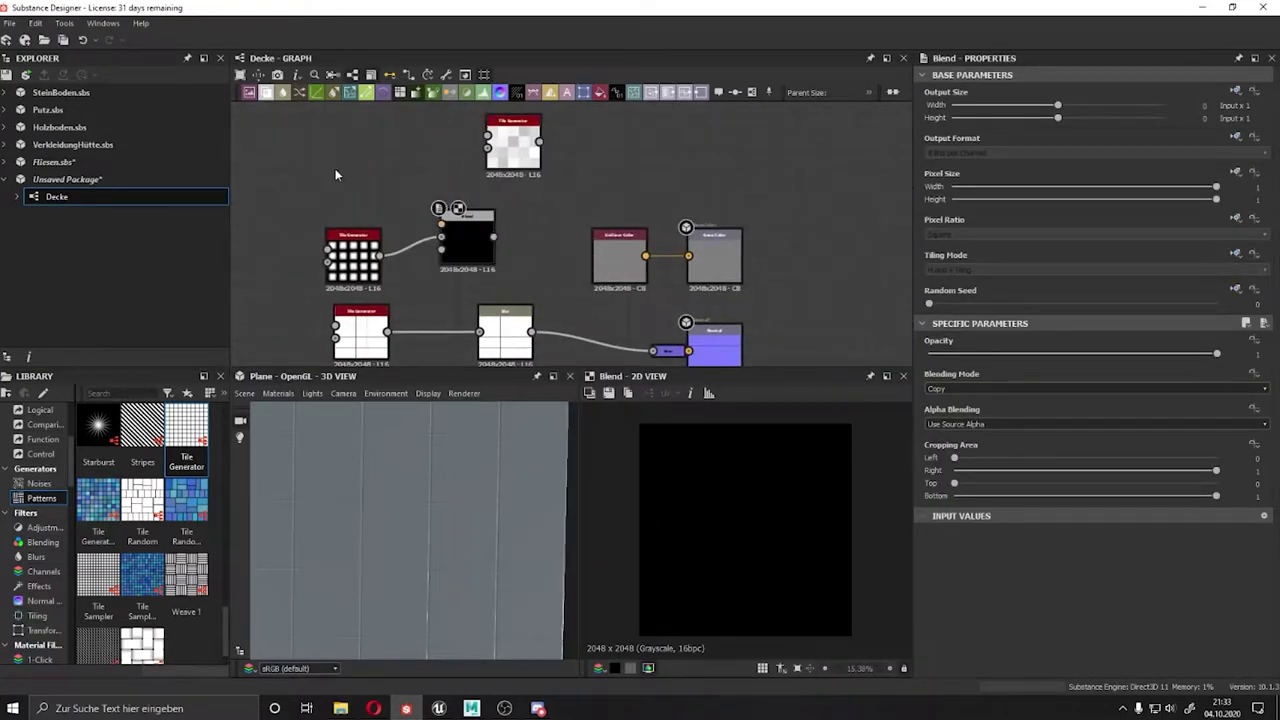
left_click(39, 483)
Step: Feed a Perlin Noise node into the tile Blend in place of Cells 4, then launch Photoshop
scroll(165, 478, "up", 5)
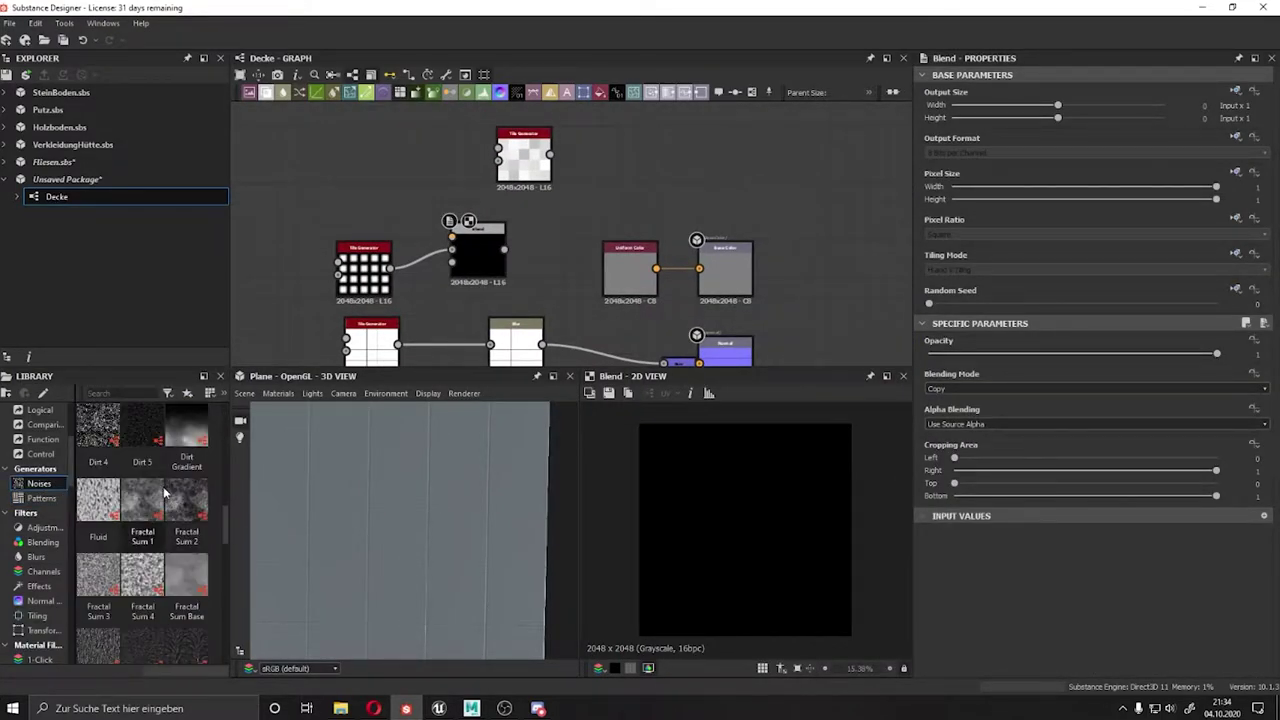
left_click_drag(142, 495, 345, 175)
key("Delete")
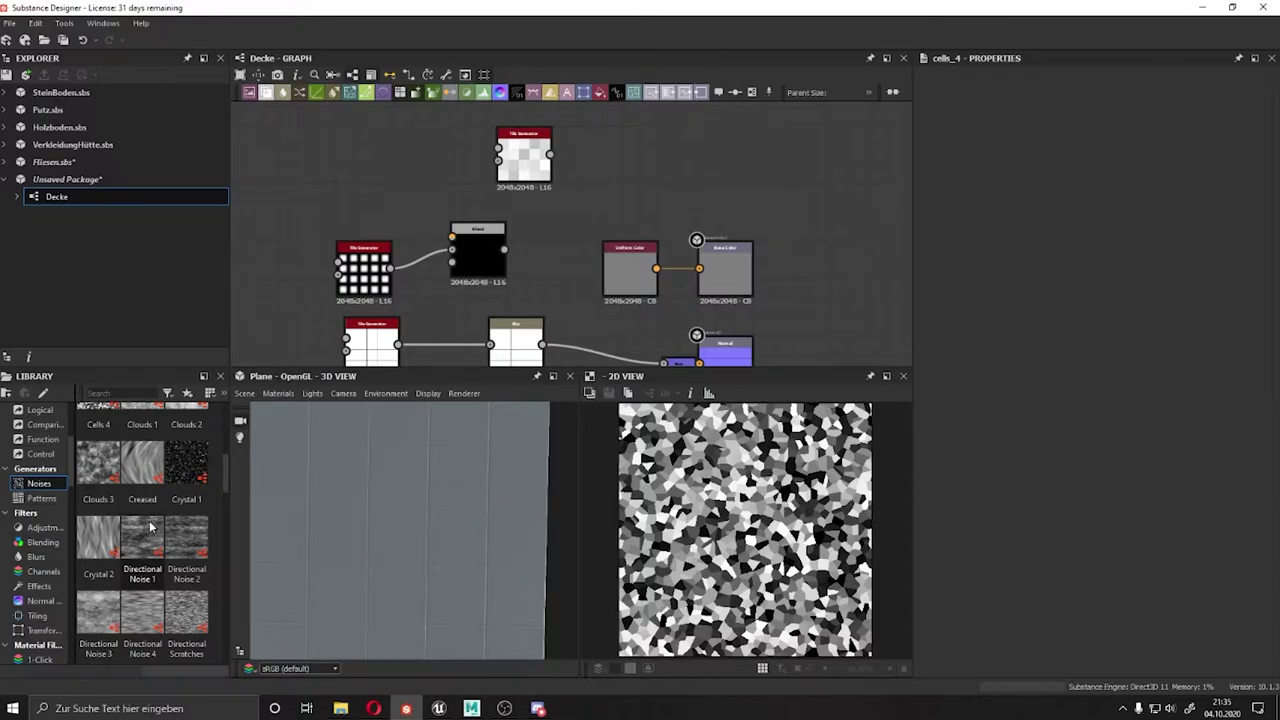
left_click_drag(98, 540, 330, 180)
left_click(478, 255)
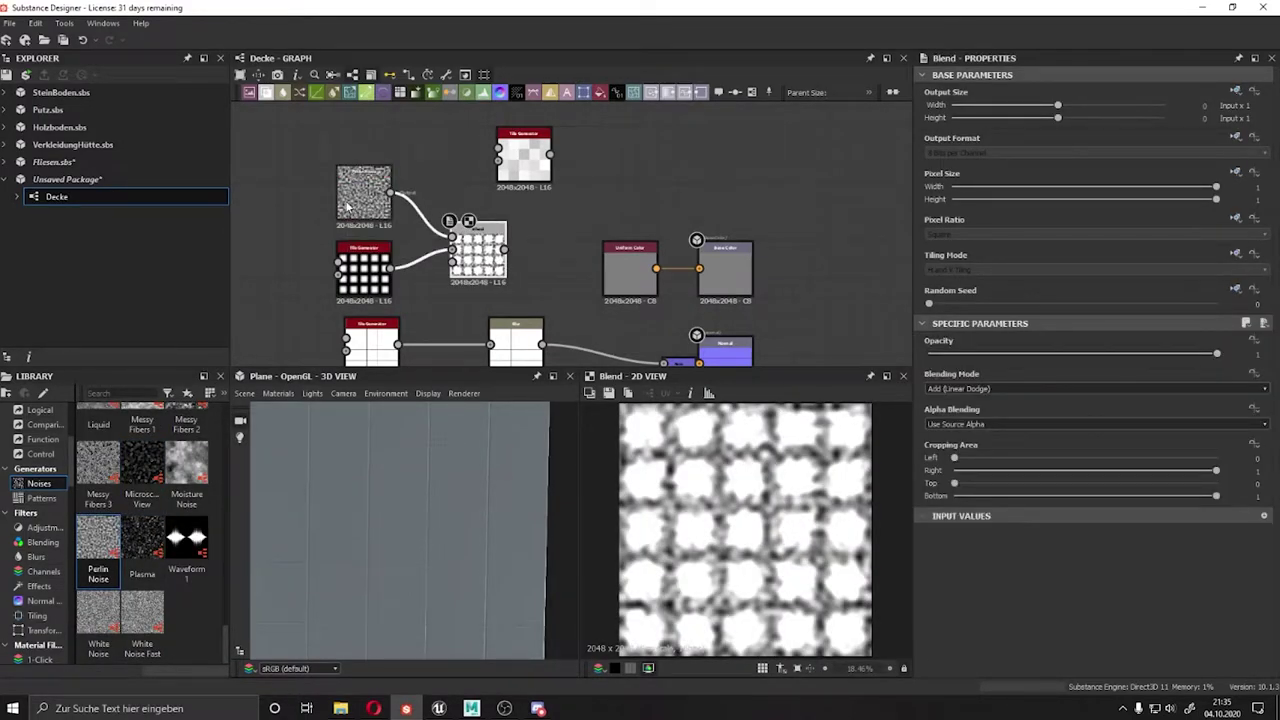
key("super")
left_click(400, 362)
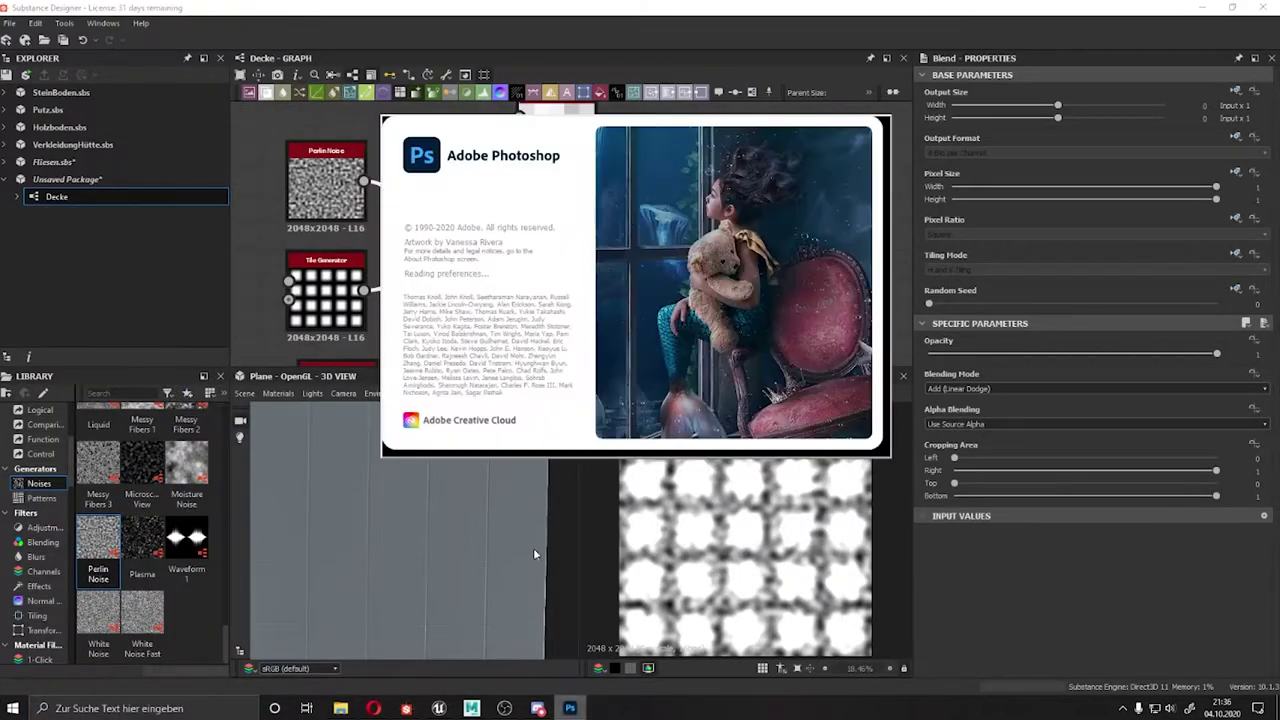
Step: Dismiss Photoshop's new document dialog, then select the noise-and-tile Blend and open node search
left_click(503, 287)
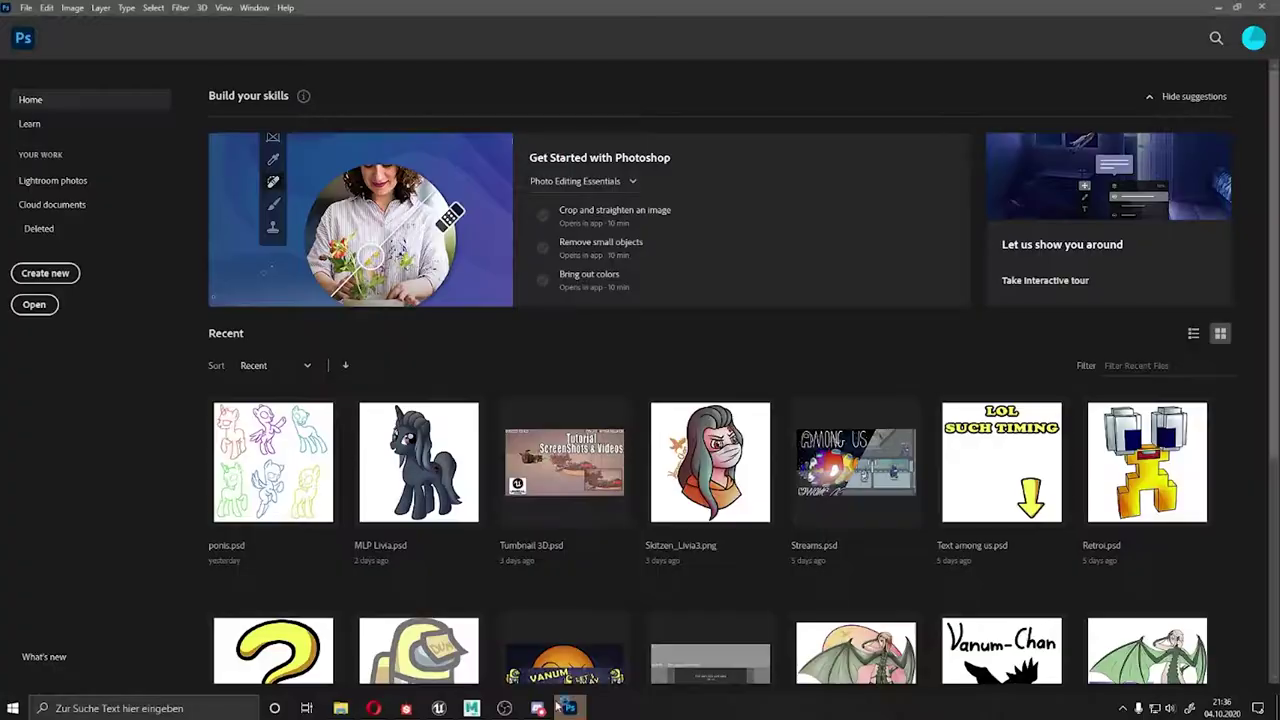
left_click(45, 273)
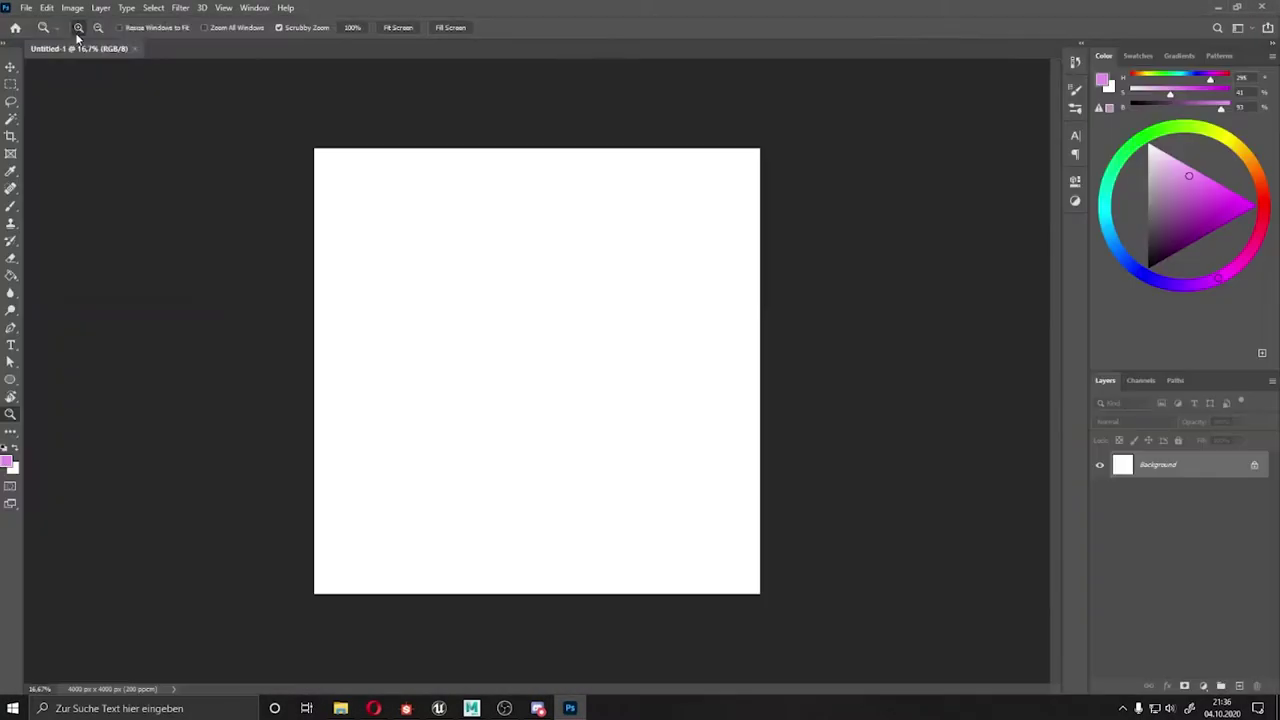
left_click(763, 139)
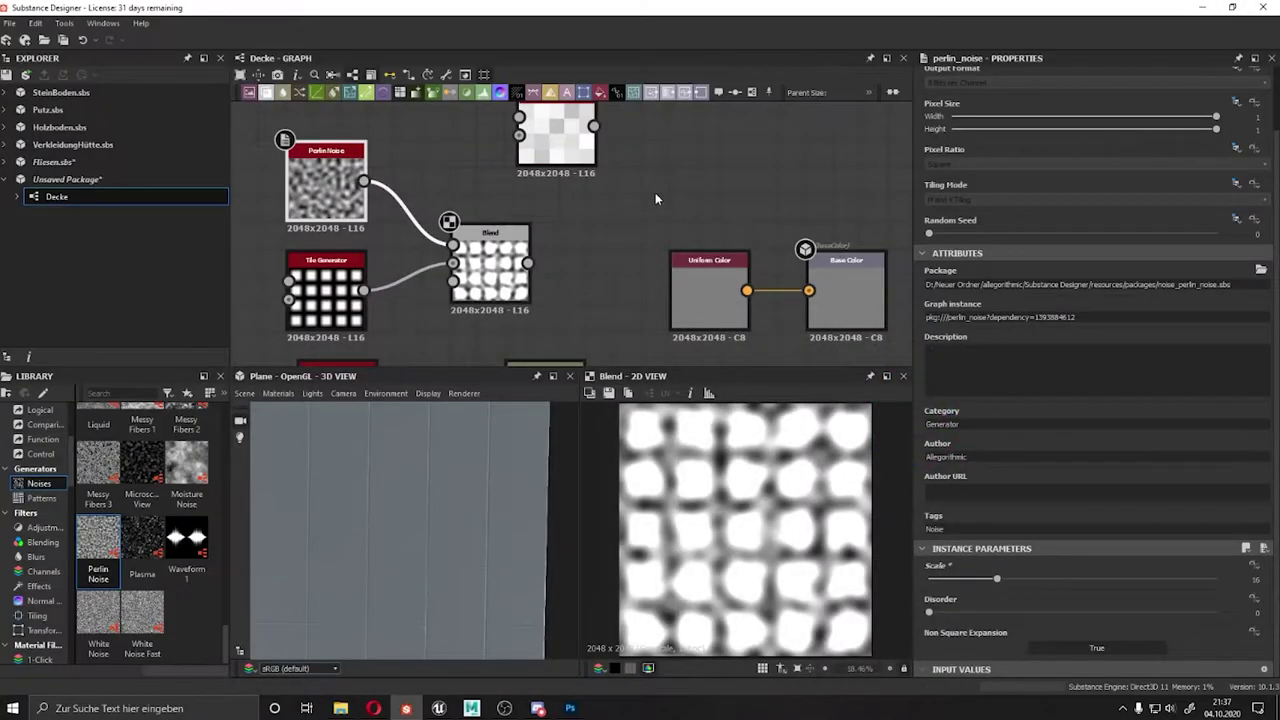
left_click(531, 242)
key("space")
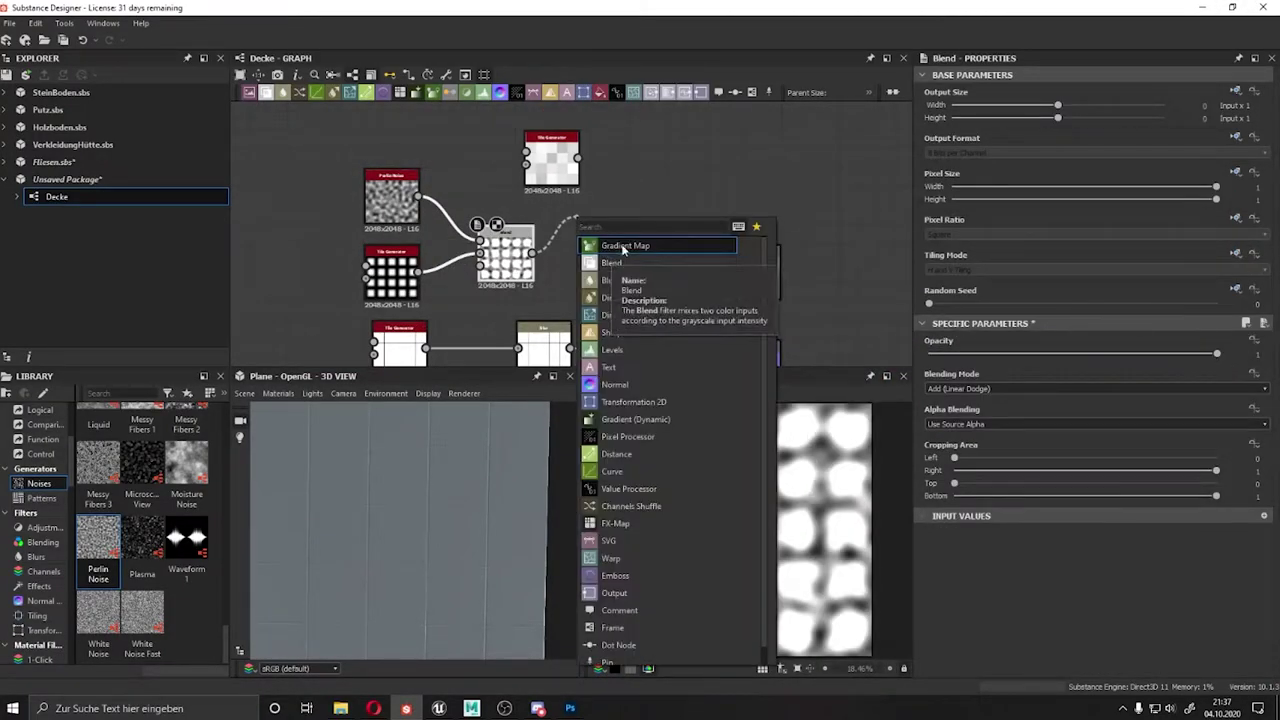
Step: Insert a Gradient Map after the Blend with a dark grey key and a light grey key at 0.671
key("Return")
left_click(1235, 472)
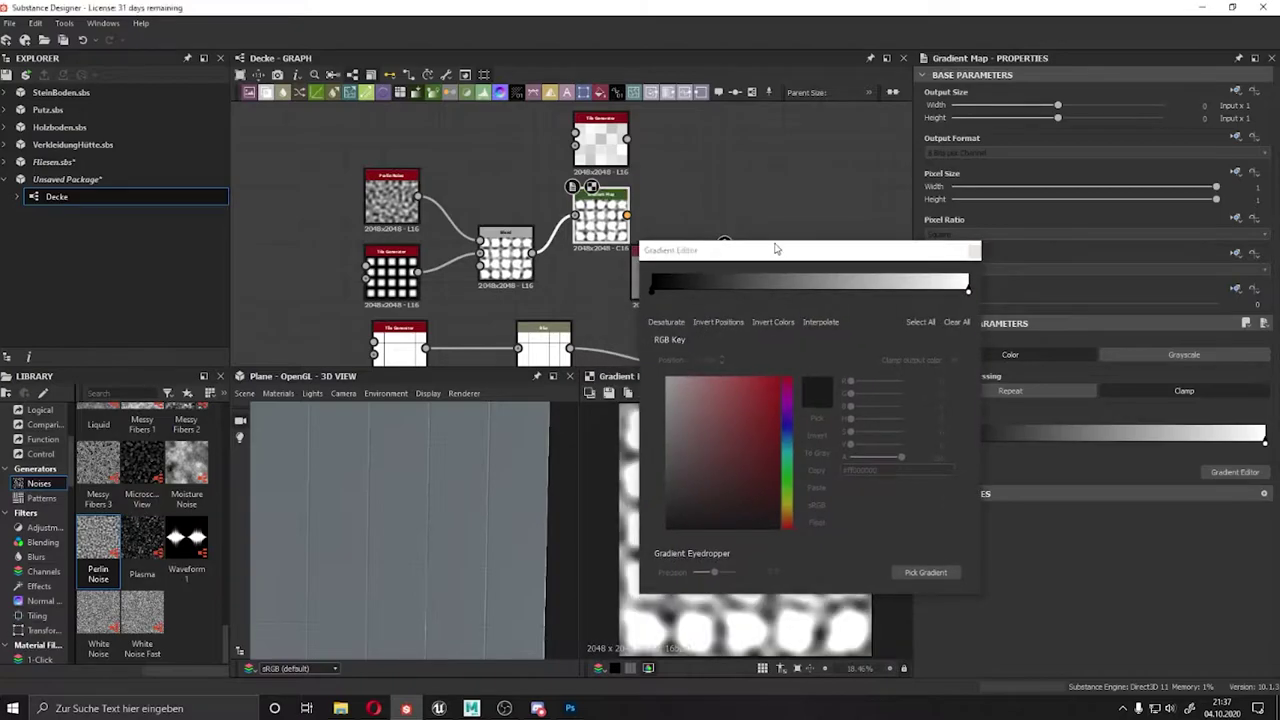
left_click_drag(700, 250, 337, 262)
left_click(296, 483)
left_click(494, 298)
left_click(284, 415)
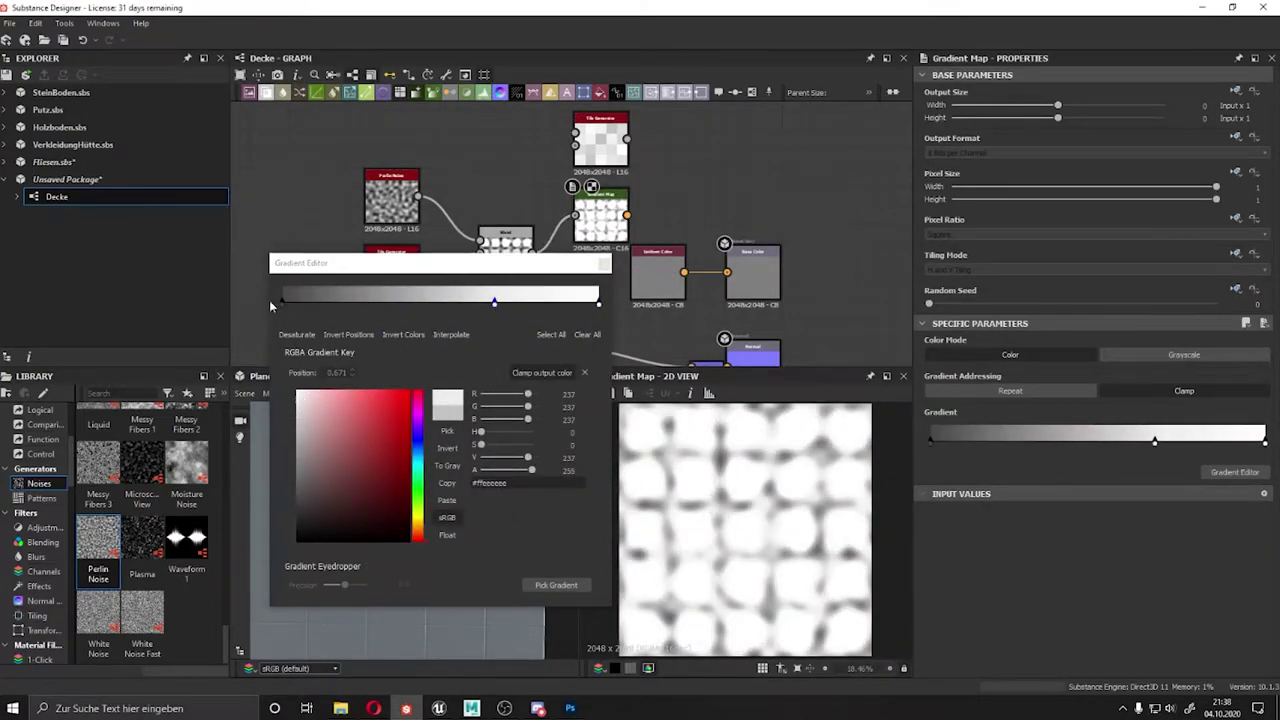
left_click(604, 263)
Step: Multiply the Gradient Map in a new Blend at about 0.46 opacity and feed it to Base Color
left_click_drag(626, 214, 680, 190)
left_click(714, 205)
left_click_drag(600, 152, 620, 140)
left_click(697, 180)
left_click(1095, 388)
left_click(1000, 436)
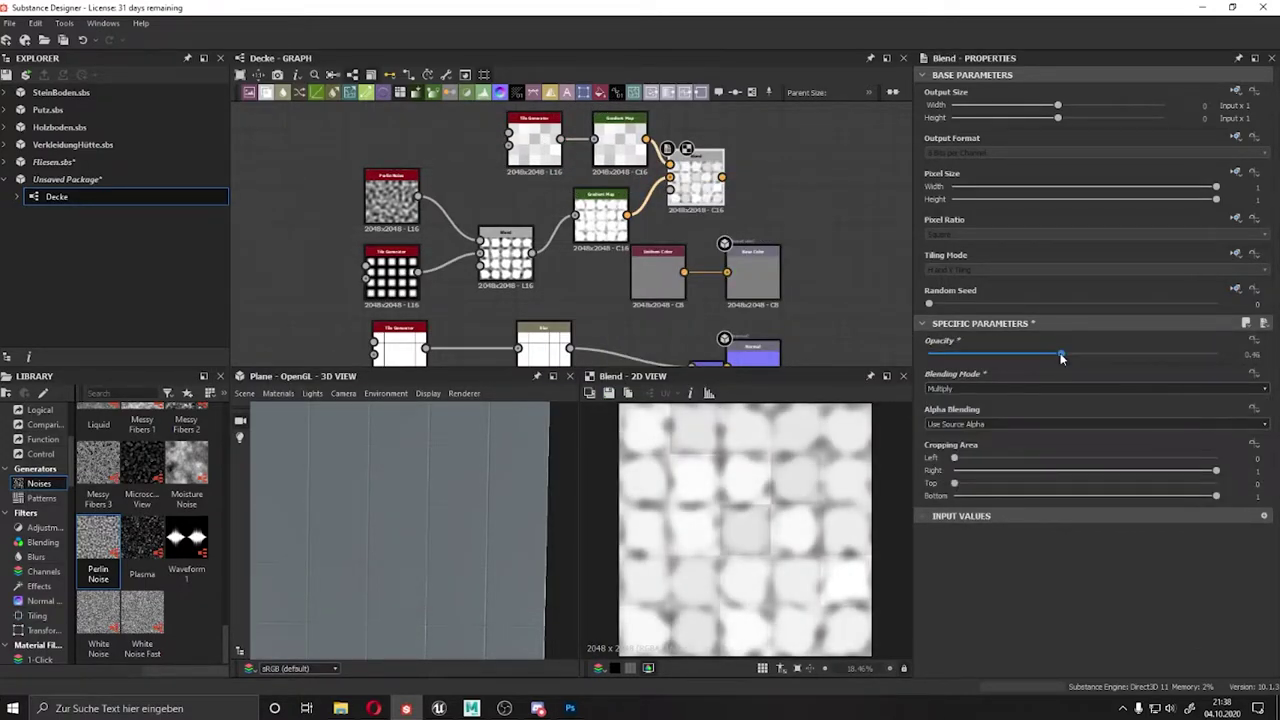
left_click(600, 214)
left_click(1151, 443)
left_click(659, 276)
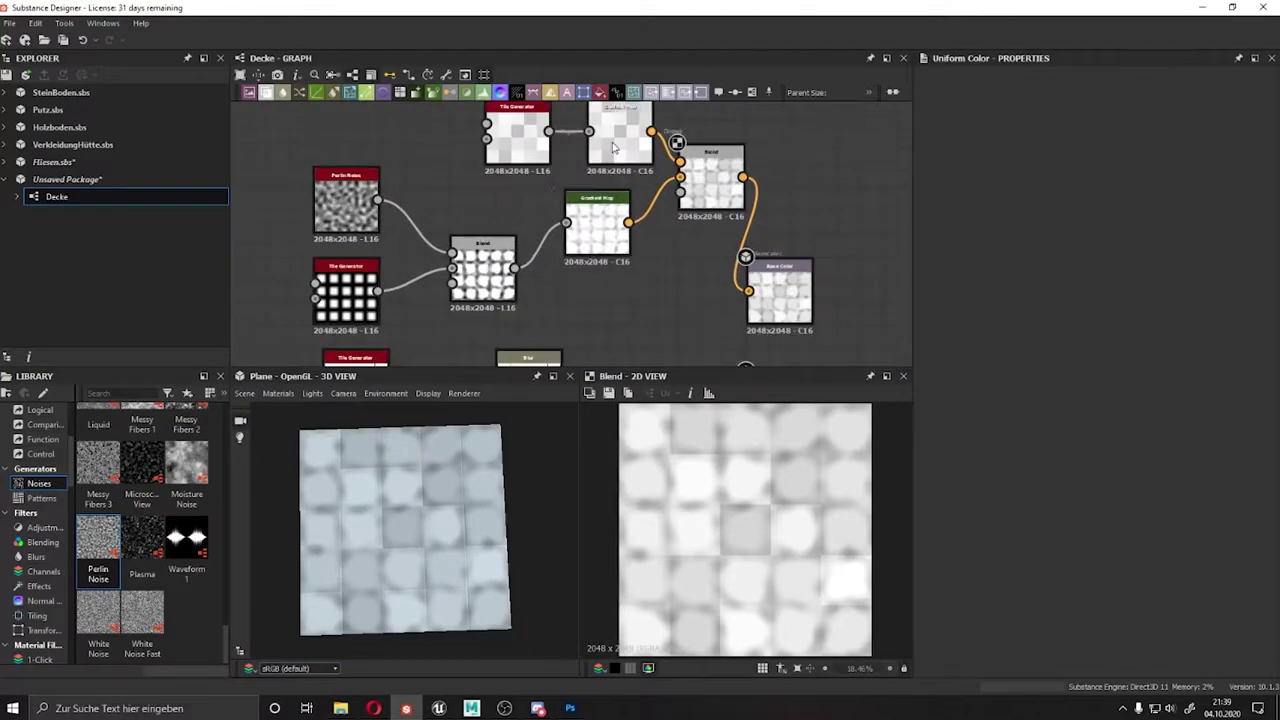
Step: Adjust the upper Gradient Map's colours
left_click(598, 214)
double_click(592, 222)
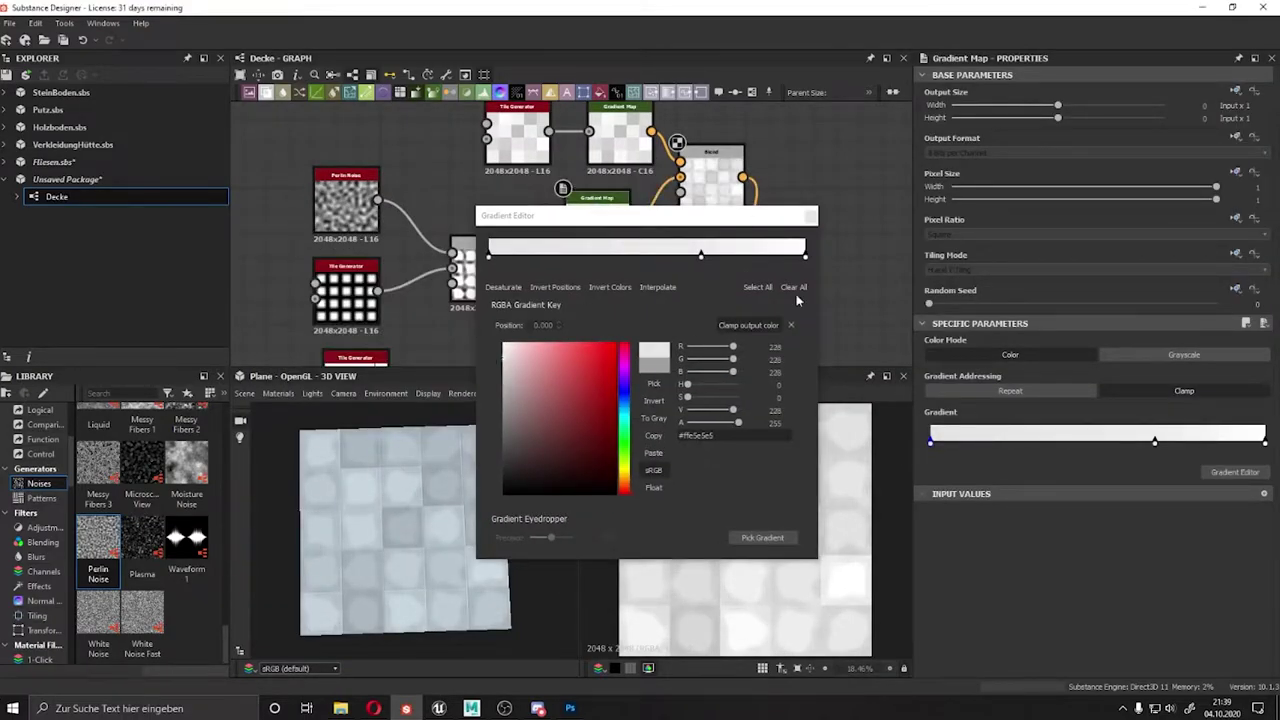
middle_click_drag(797, 300, 667, 300)
left_click(550, 175)
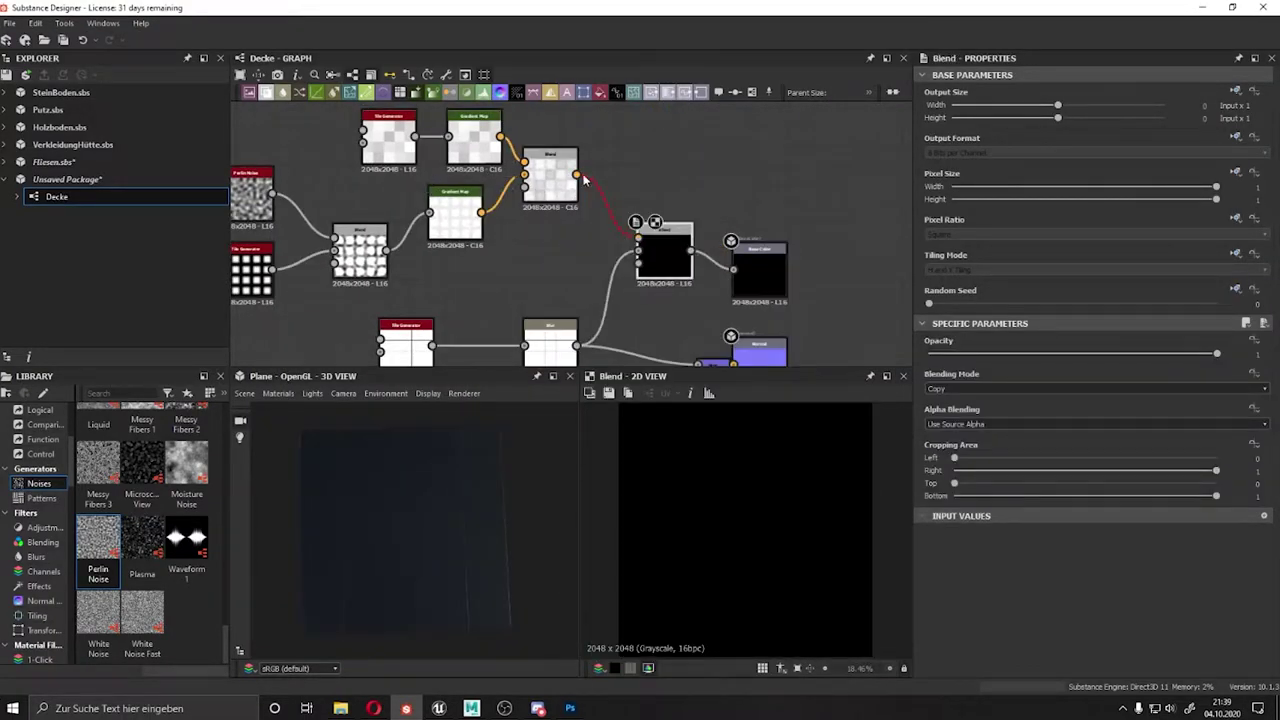
Step: Multiply a Gradient Map of the blurred grid lines into Base Color at 0.75 opacity
left_click_drag(660, 255, 607, 290)
double_click(607, 290)
left_click(683, 210)
left_click(1095, 388)
left_click(1000, 420)
left_click_drag(1216, 353, 1041, 354)
left_click_drag(1124, 359, 1116, 356)
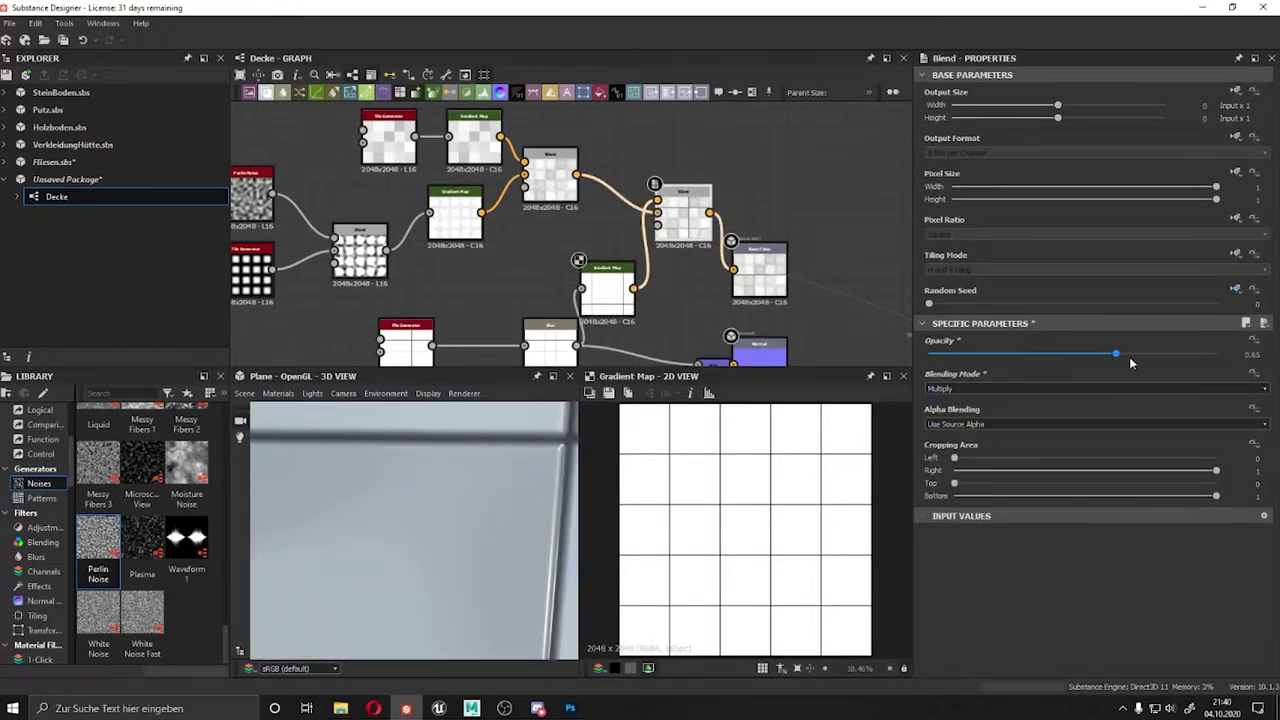
scroll(450, 320, "up", 2)
left_click_drag(565, 335, 497, 327)
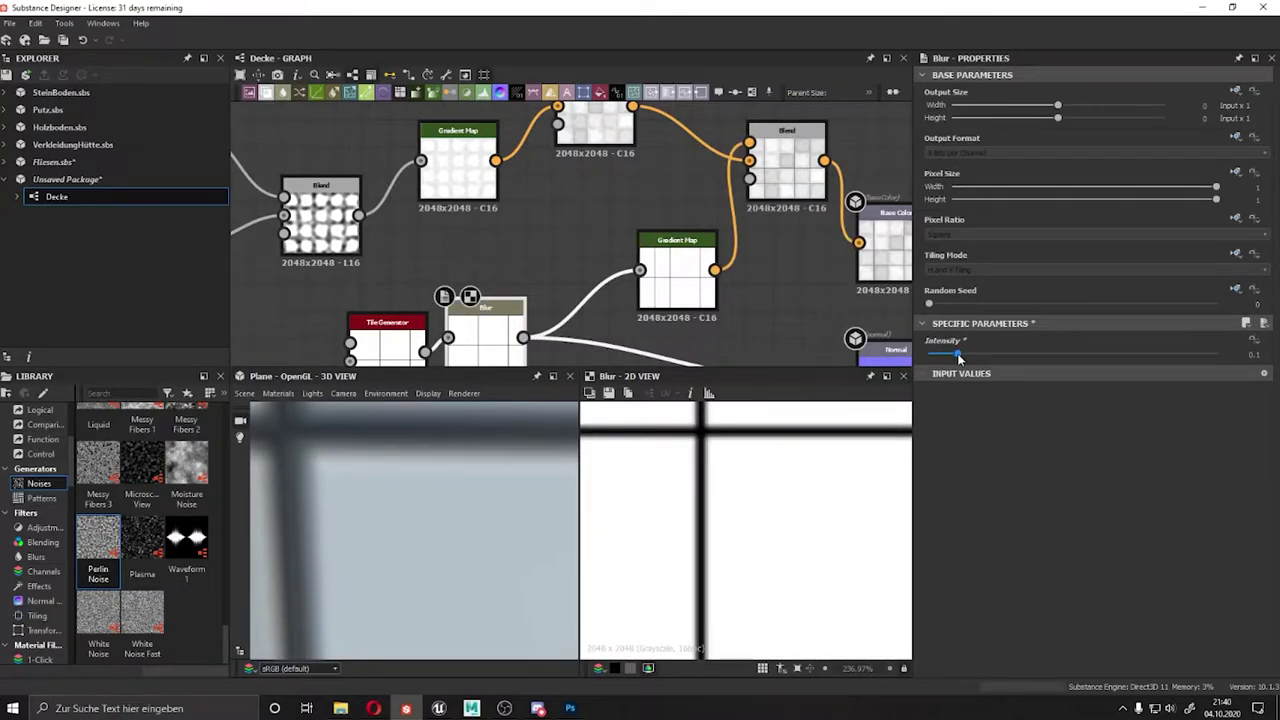
scroll(570, 230, "down", 2)
left_click(687, 210)
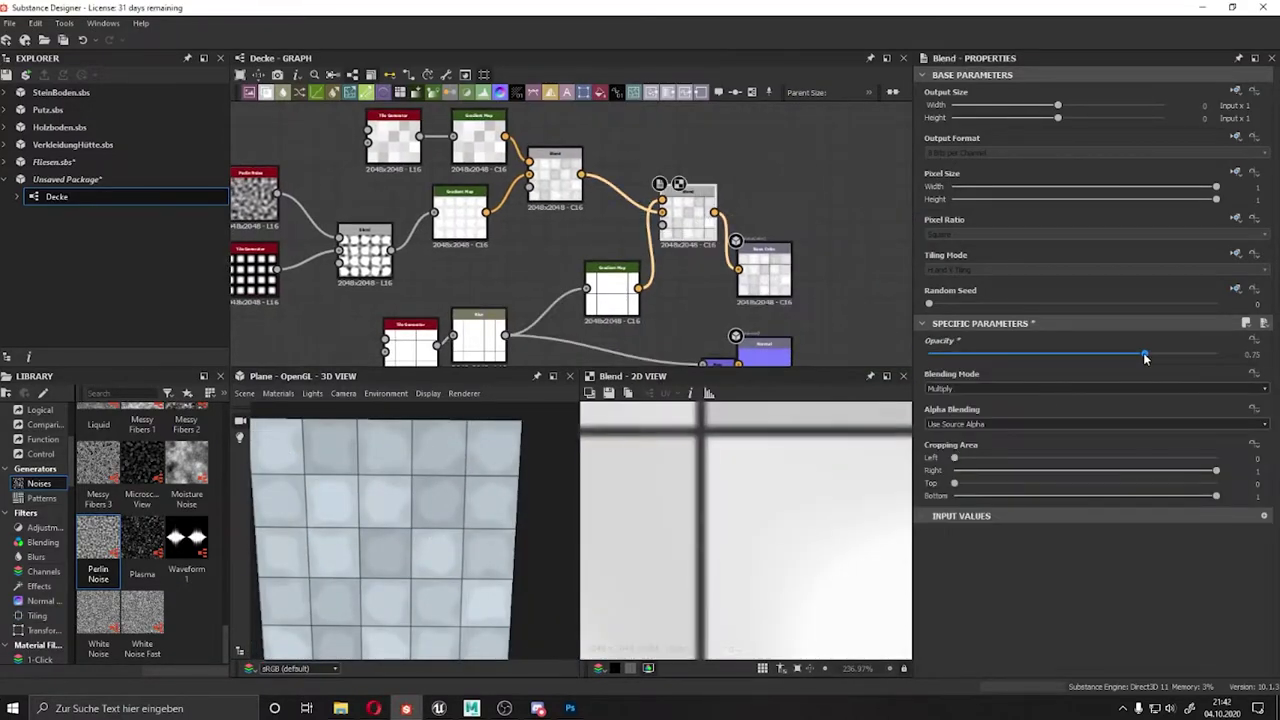
left_click(612, 290)
Step: Check the grid gradient map, then set the Messy Fibers 3 stretch width to 0
double_click(680, 486)
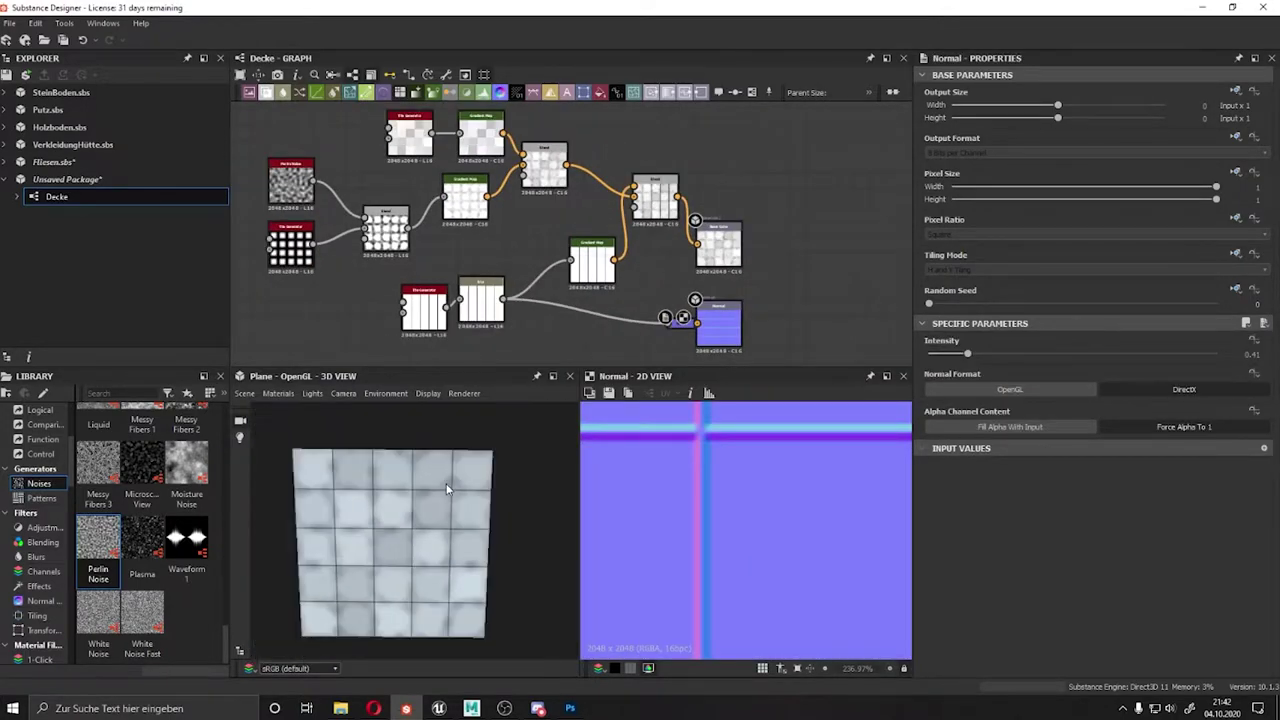
double_click(489, 194)
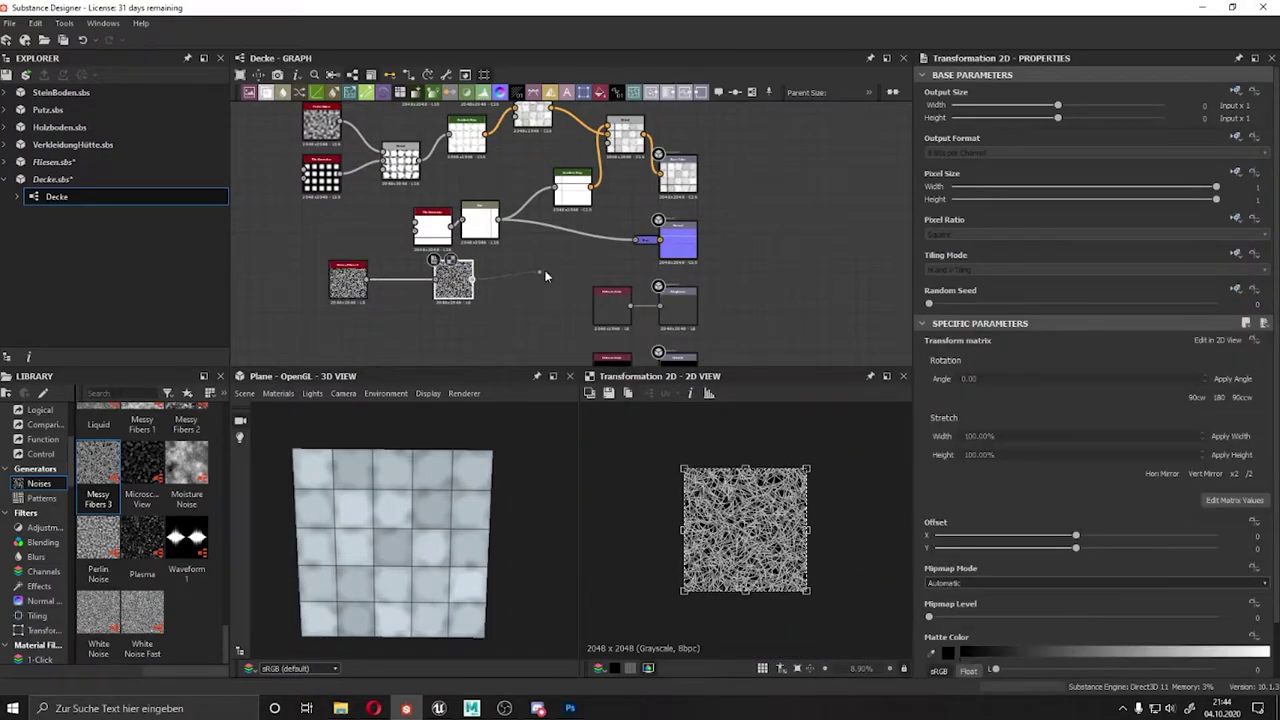
type("0")
left_click(995, 454)
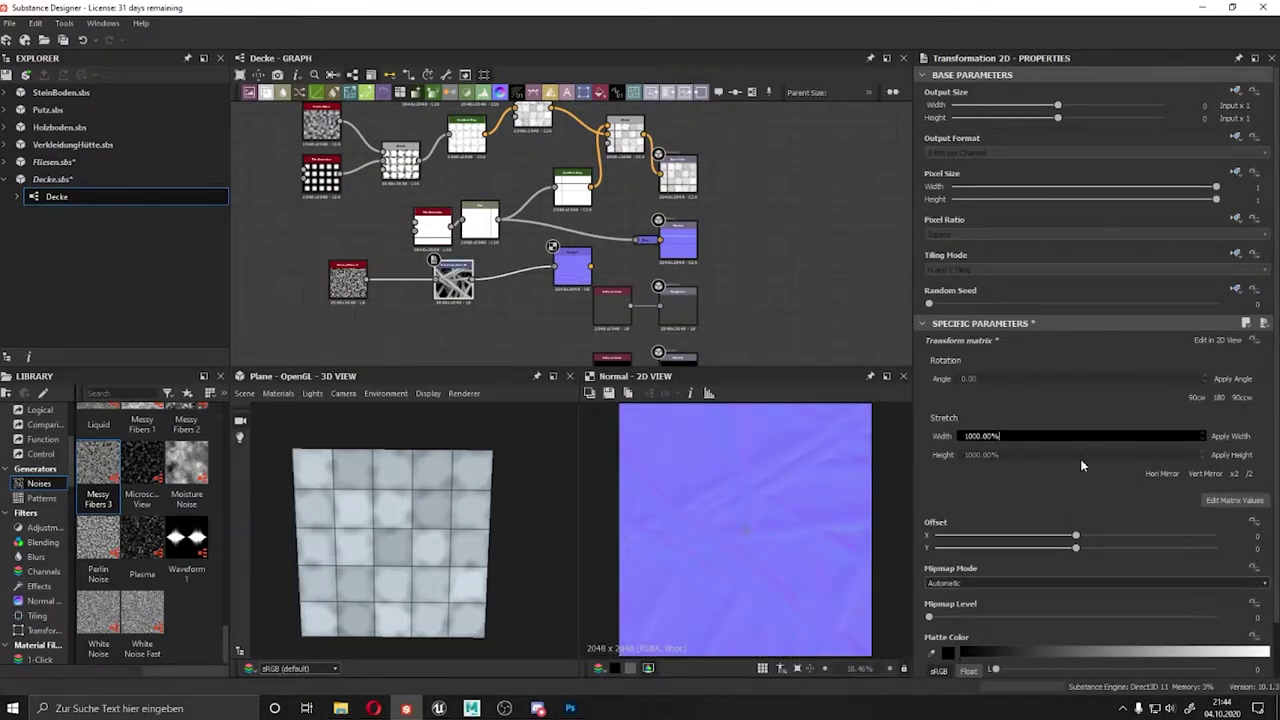
double_click(455, 283)
type("10")
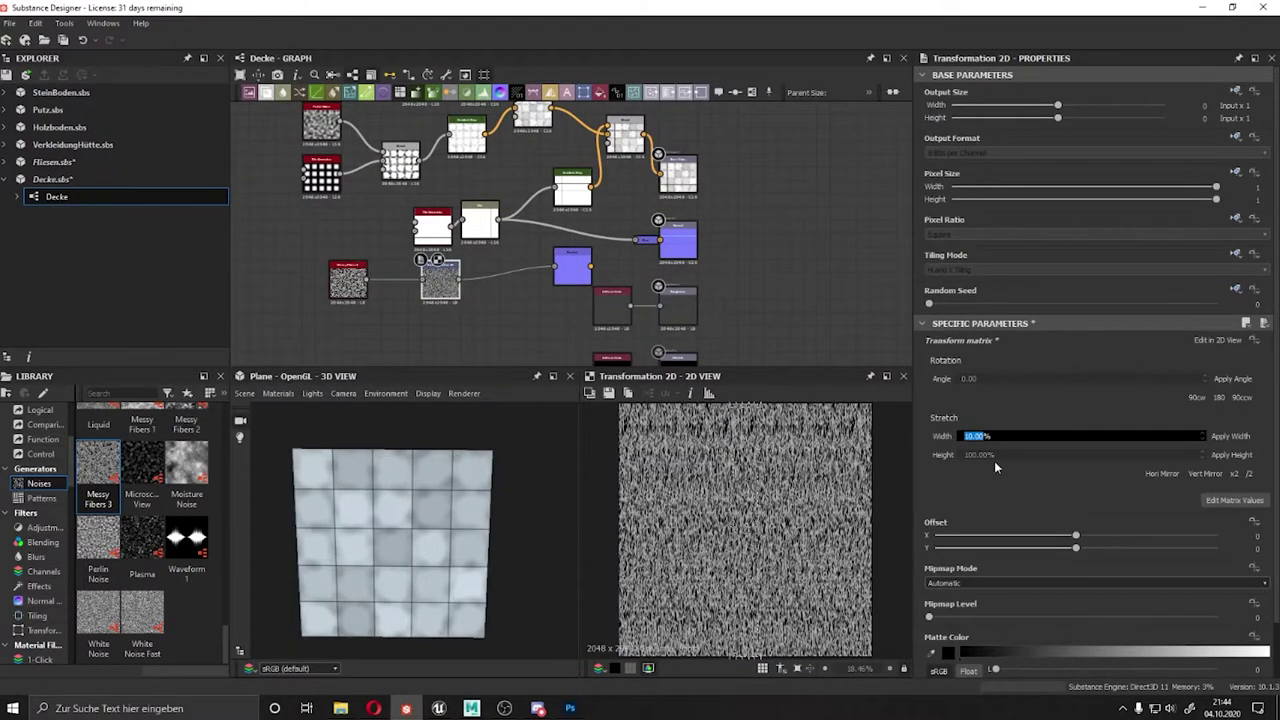
Step: Set the grid lines normal intensity to 0.41 and inspect the combined normal on the preview plane
double_click(572, 267)
left_click(938, 355)
left_click_drag(940, 356, 967, 354)
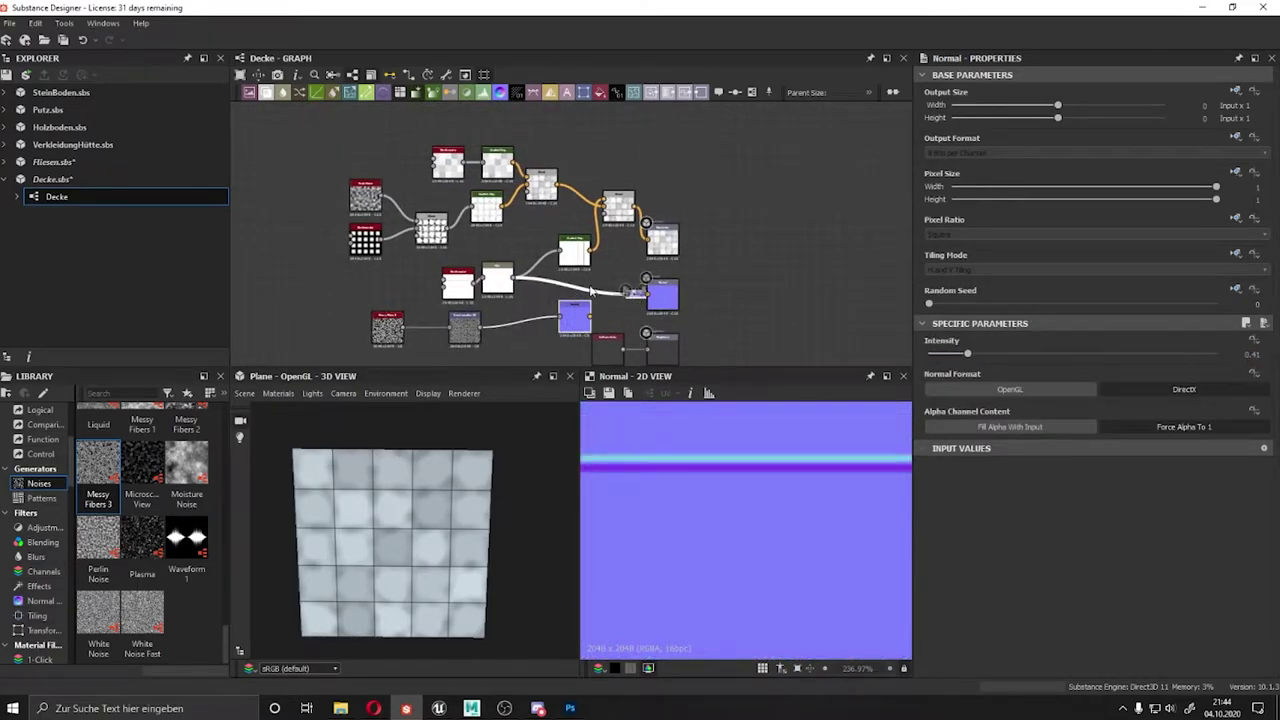
scroll(448, 309, "up", 3)
left_click_drag(471, 271, 390, 248)
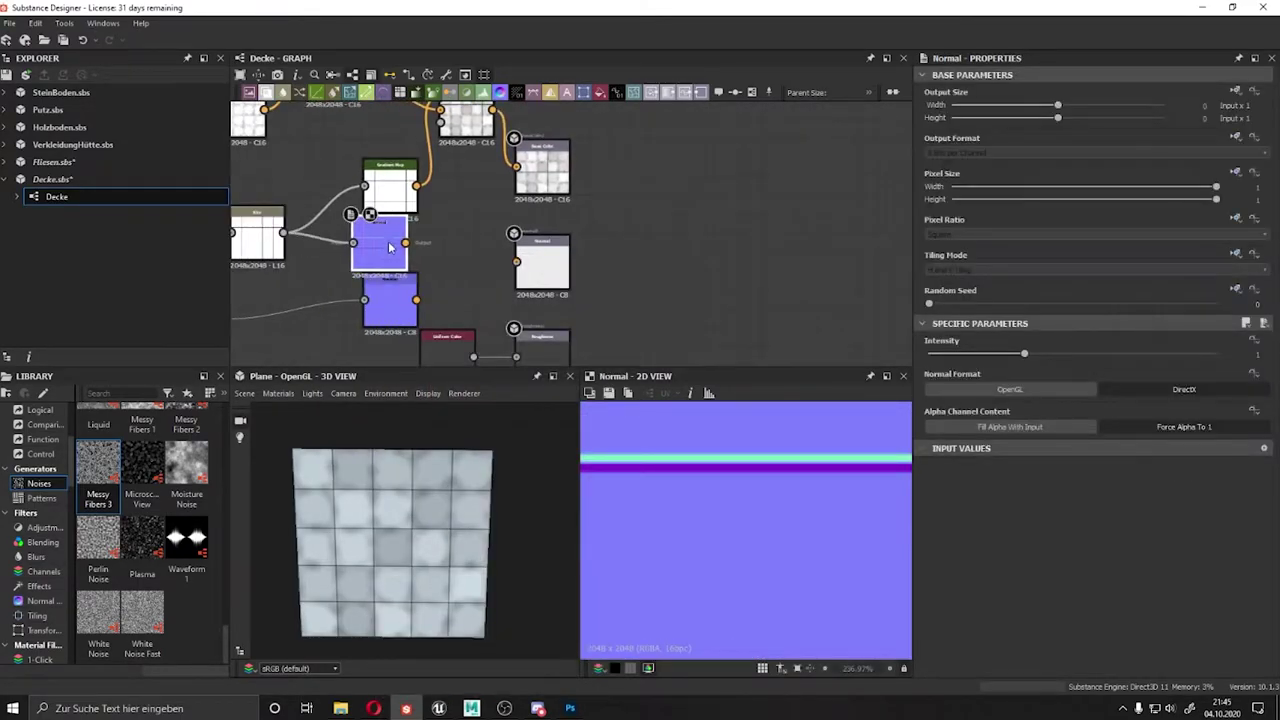
double_click(462, 263)
scroll(400, 537, "up", 5)
mouse_move(400, 537)
left_mouse_down("alt")
mouse_move(463, 485)
mouse_move(420, 520)
left_mouse_up("alt")
scroll(463, 485, "down", 5)
scroll(450, 230, "down", 3)
scroll(193, 525, "up", 3)
scroll(193, 525, "up", 3)
Step: Add a Fractal Sum Base noise through Levels to drive the roughness
mouse_move(186, 465)
left_mouse_down()
mouse_move(390, 293)
mouse_move(436, 280)
left_mouse_up()
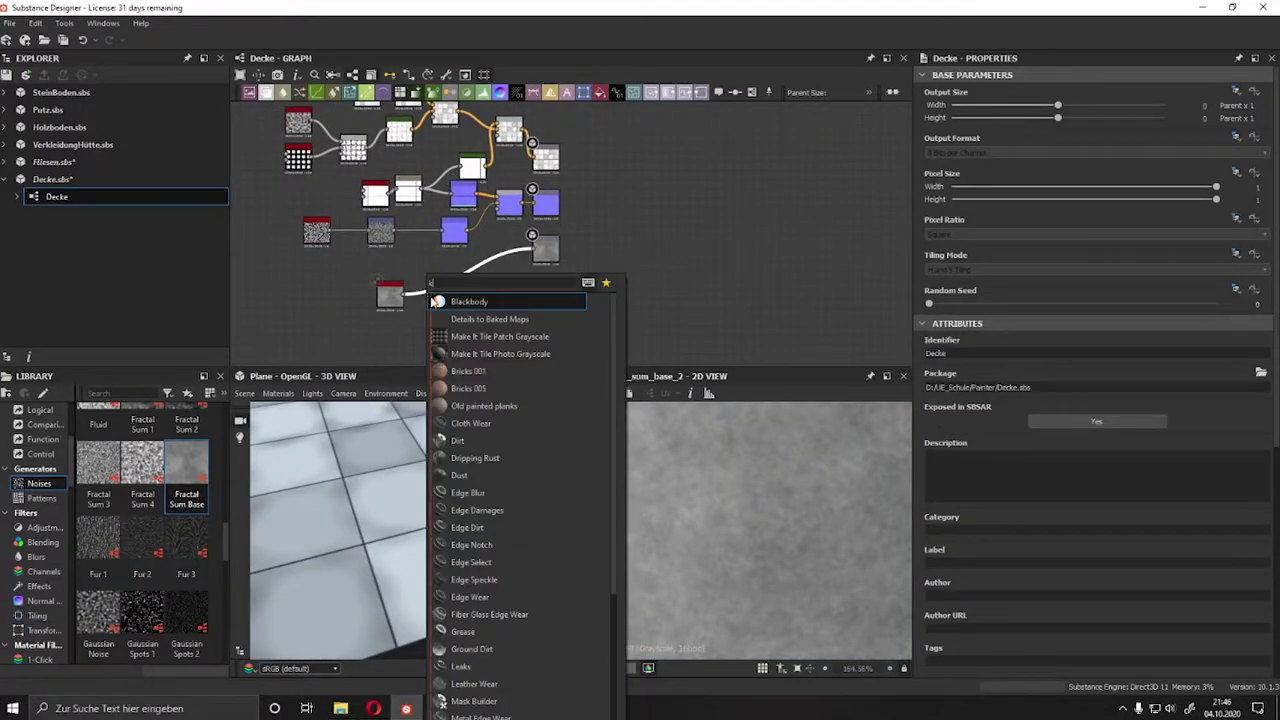
left_click(558, 422)
left_click_drag(558, 422, 430, 560, "alt")
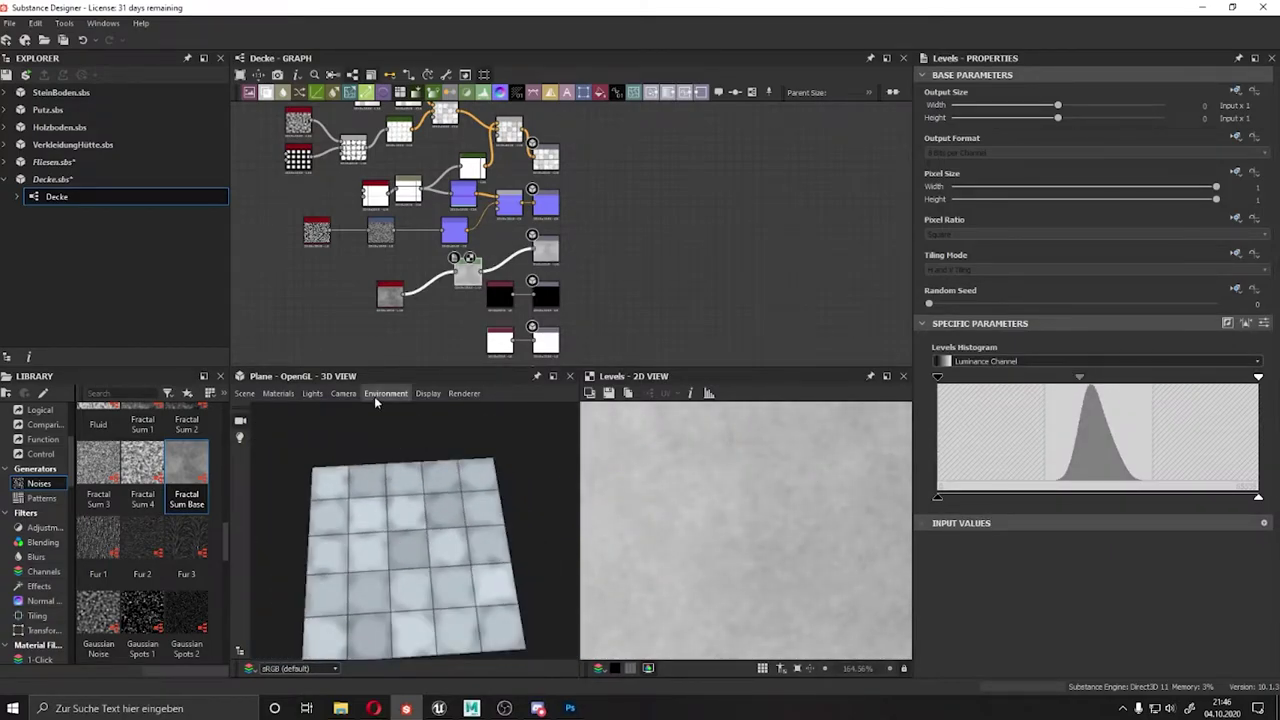
left_click(173, 328)
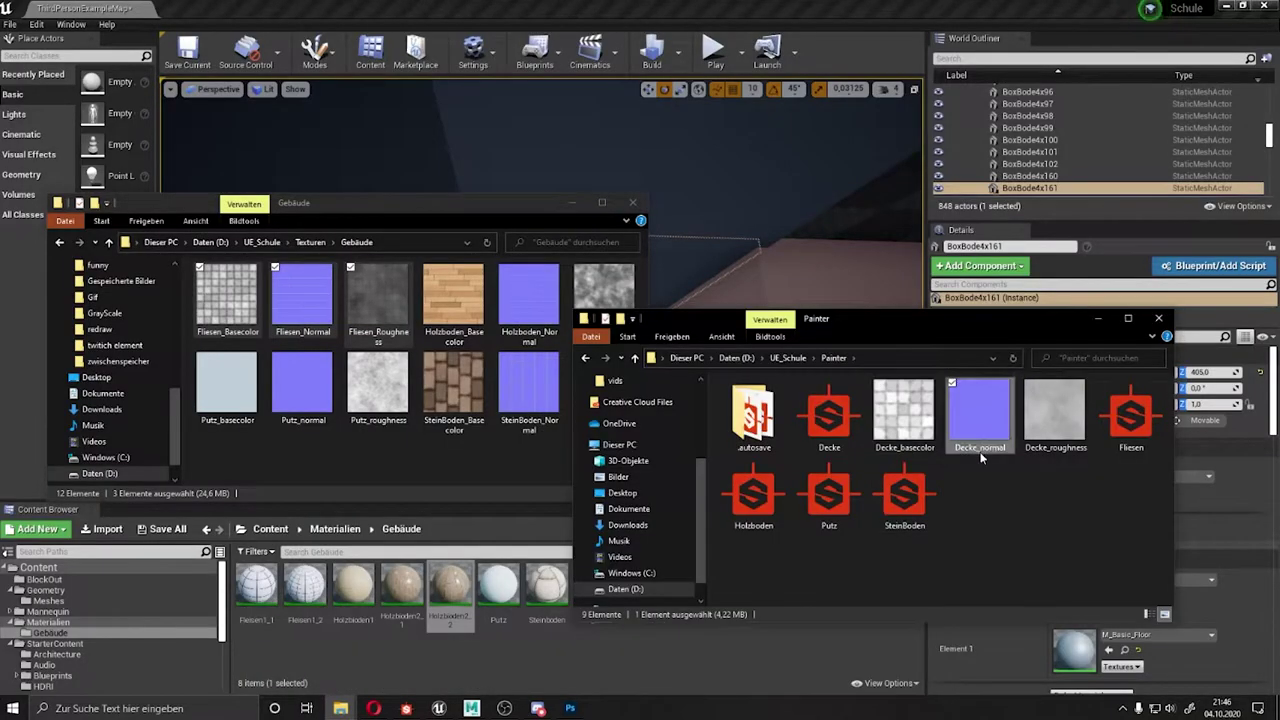
Step: Move the three Decke textures into the Texturen/Gebäude folder
left_click_drag(1017, 428, 420, 440)
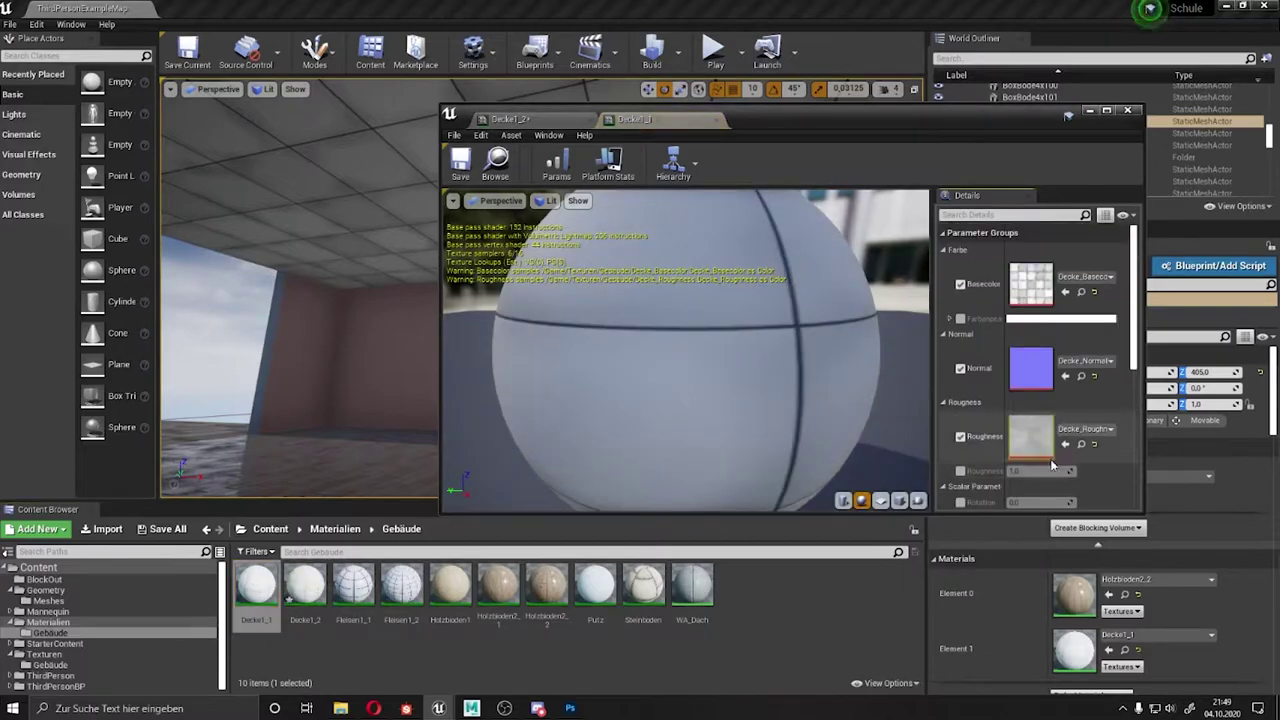
Step: Keep the mask colour, set Element 1 of all 42 BoxBode pieces to Decke1_1, then fly the corridor
left_click(1060, 318)
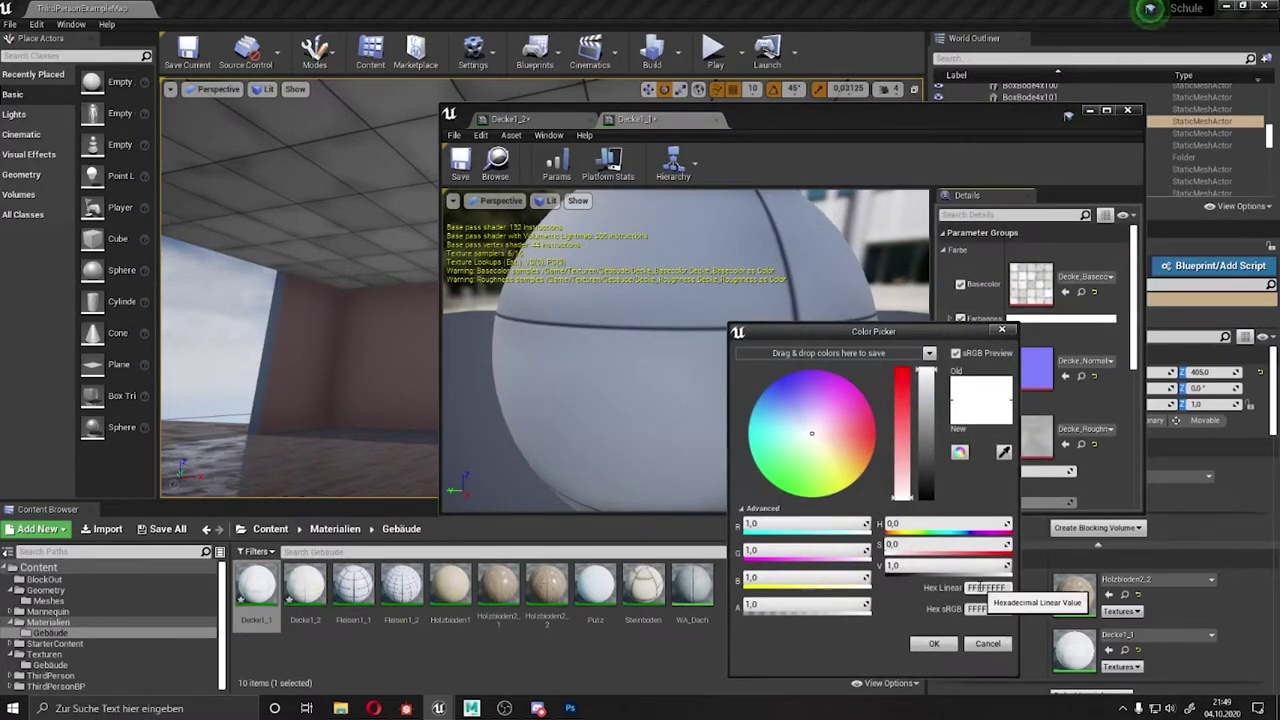
left_click(929, 644)
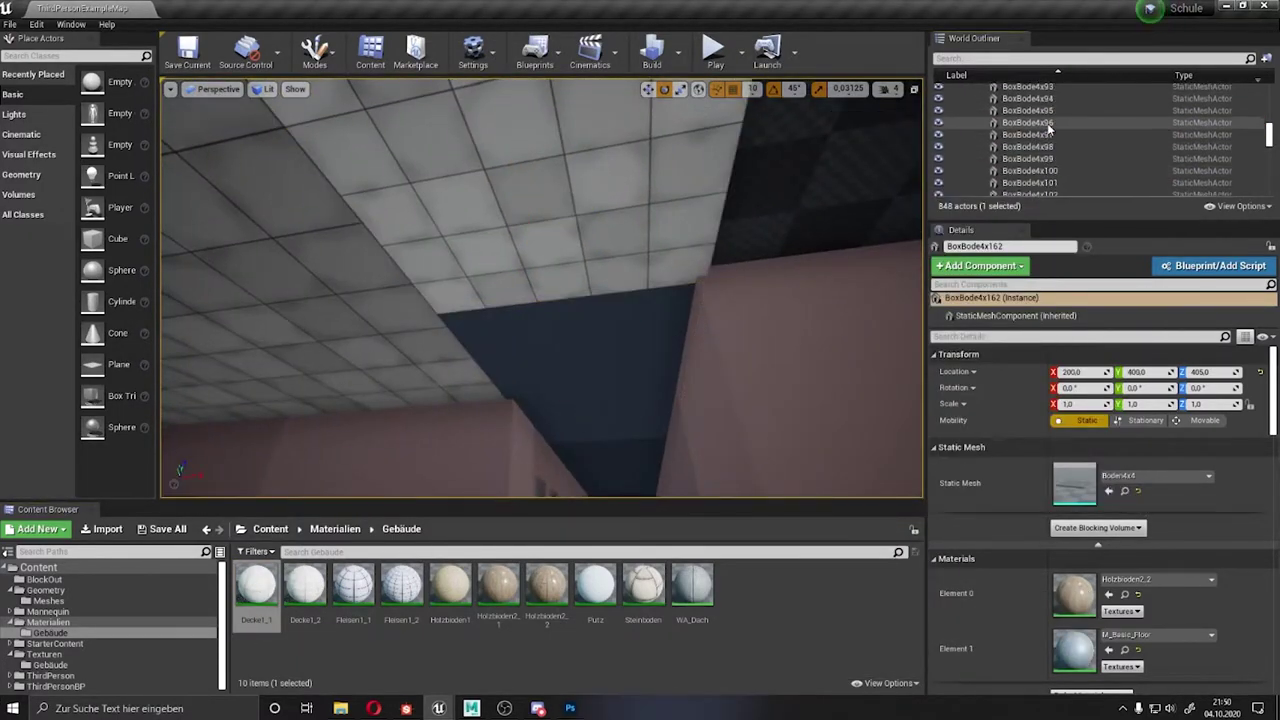
scroll(1048, 127, "down", 1)
left_click(1030, 127, "shift")
left_click_drag(256, 585, 1074, 650)
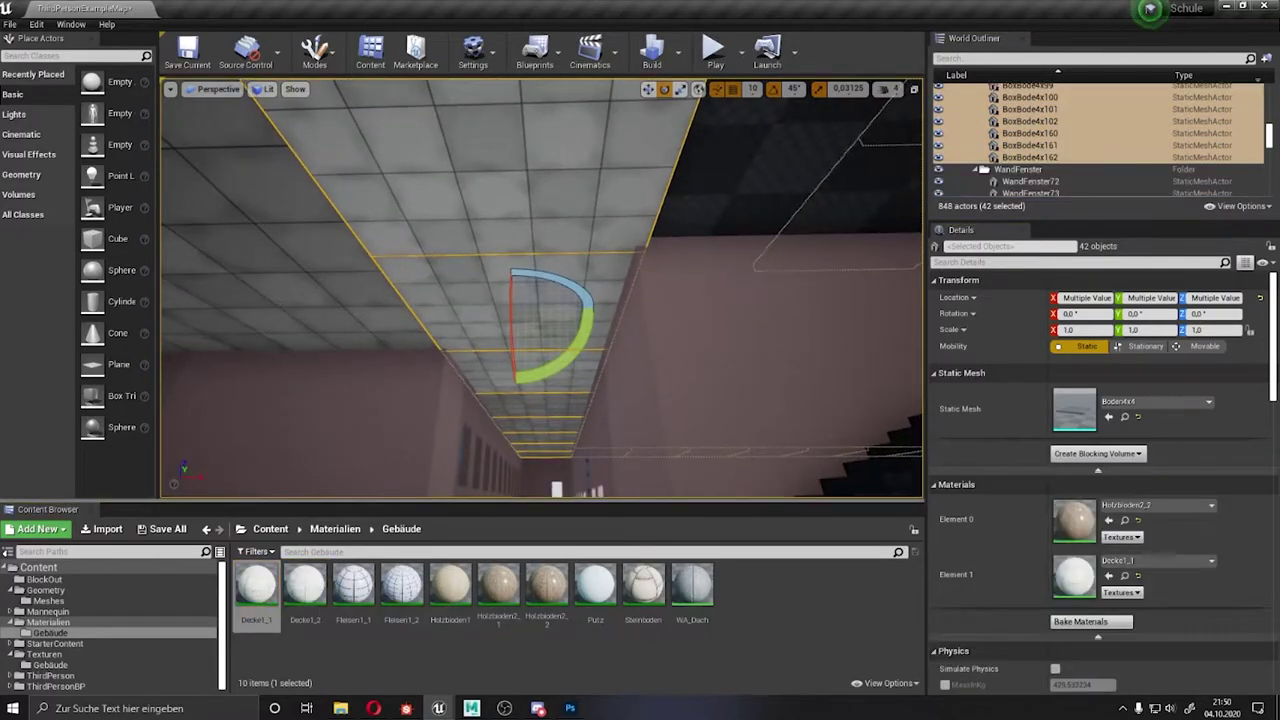
right_click_drag(266, 287, 266, 287)
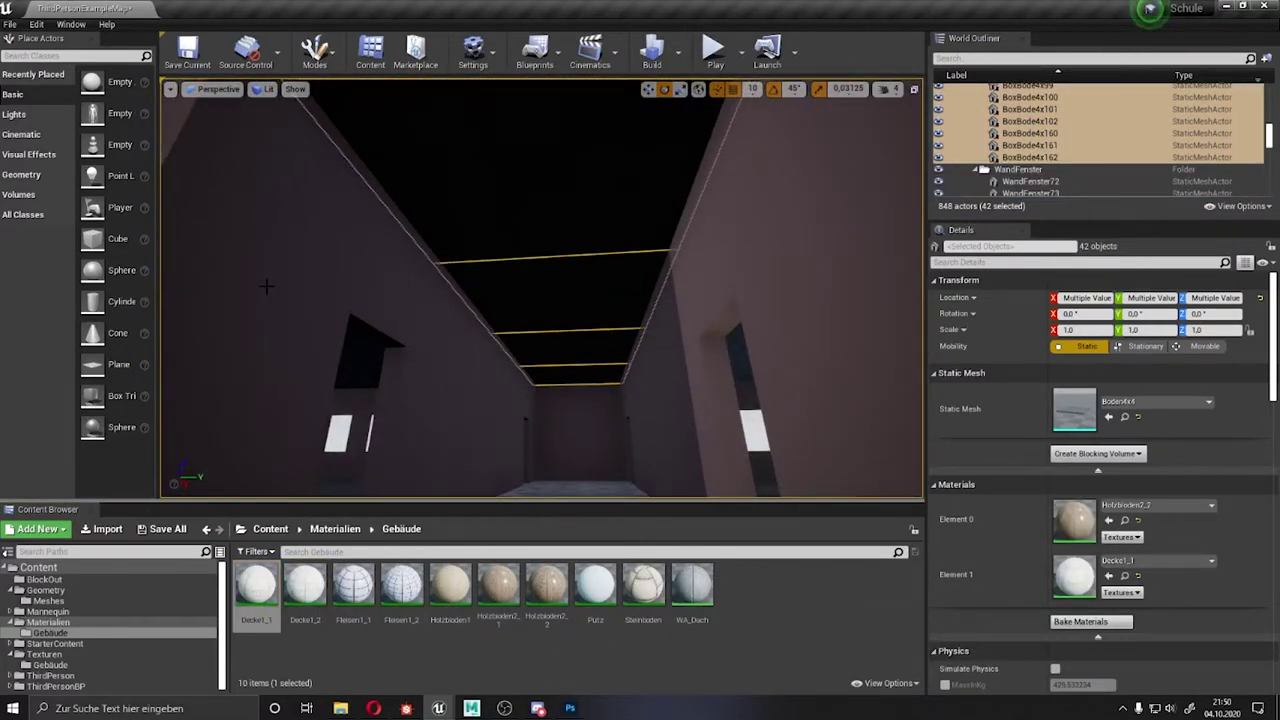
key("Escape")
right_click_drag(266, 287, 266, 287)
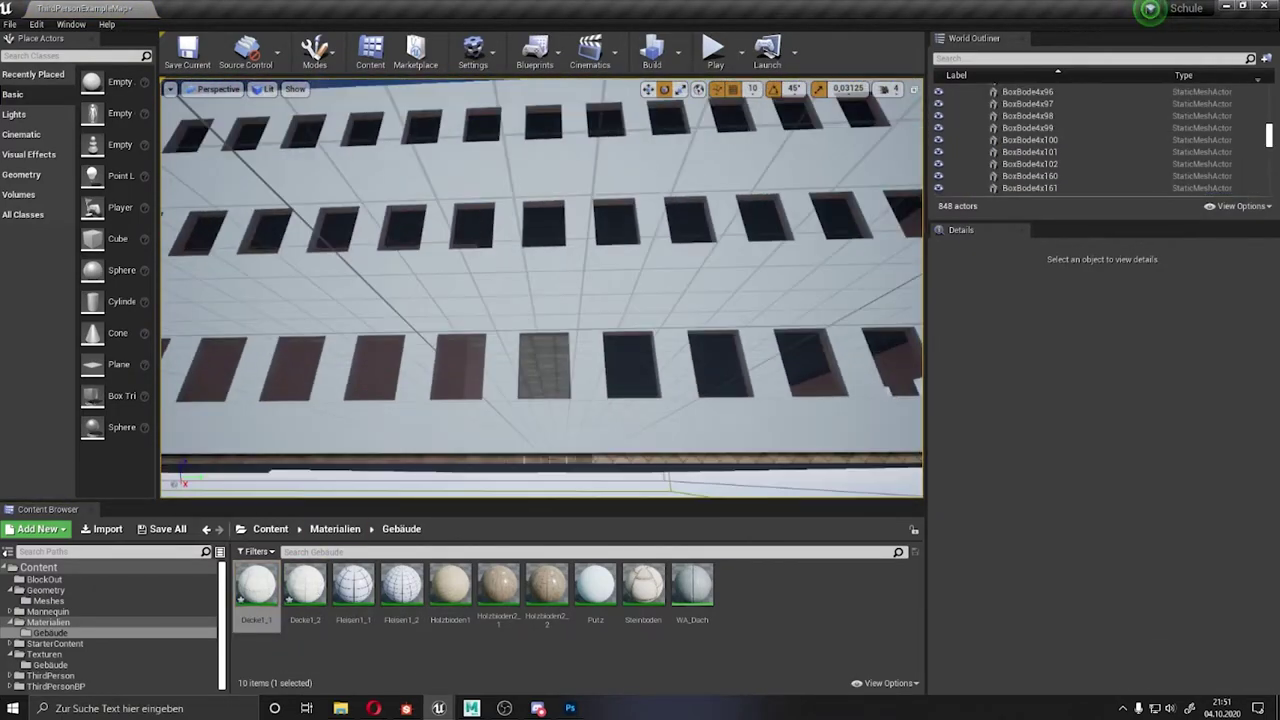
Step: Hide the ground-floor building folder and run a quick test play of the level
left_click(712, 295)
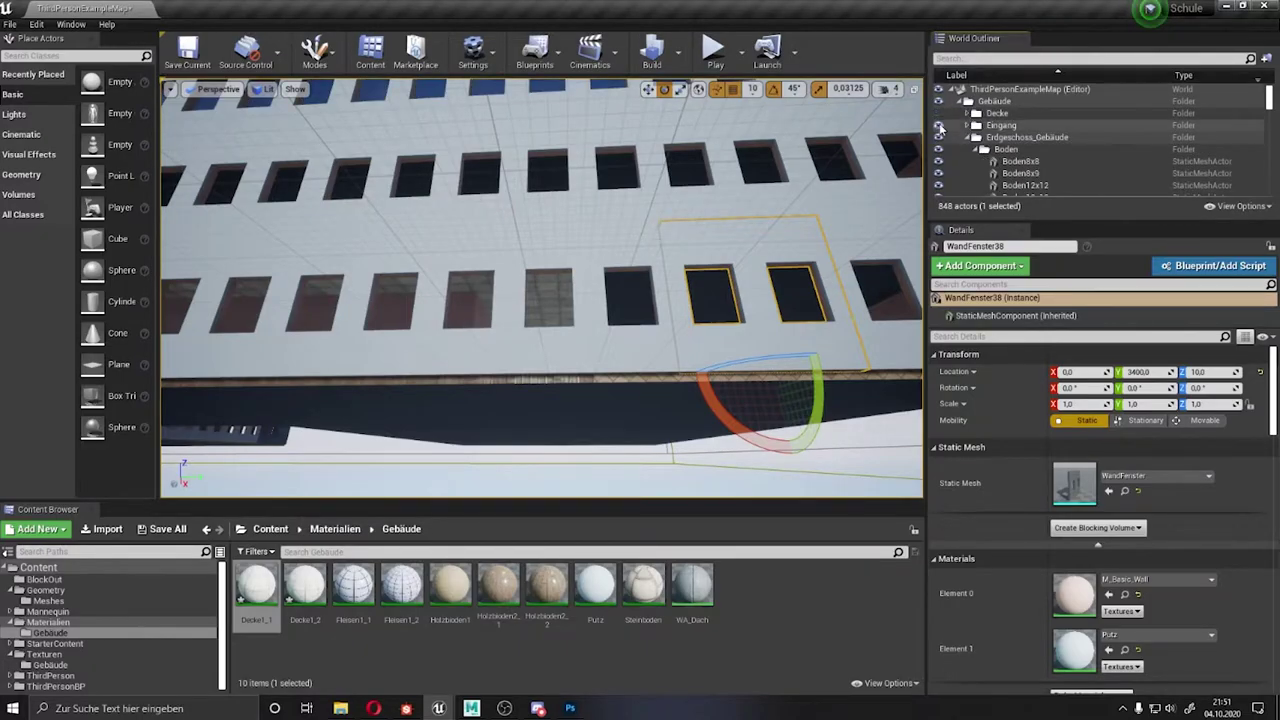
left_click(938, 137)
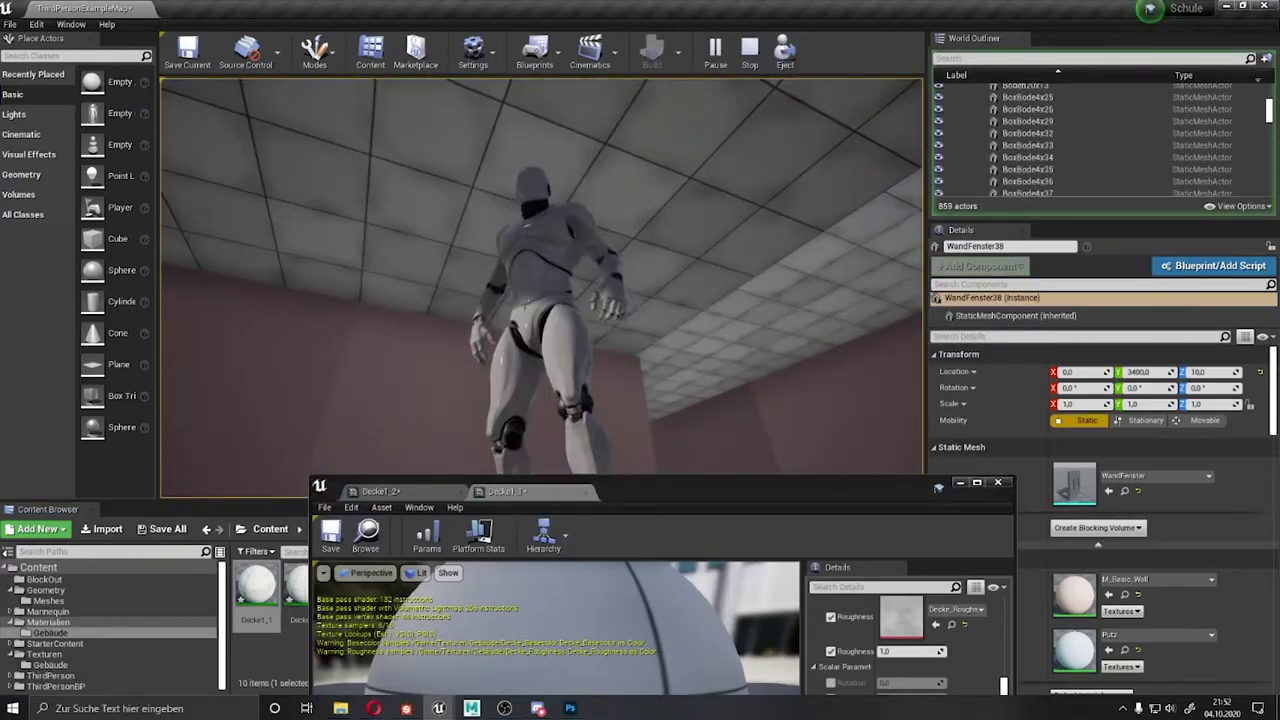
key("Escape")
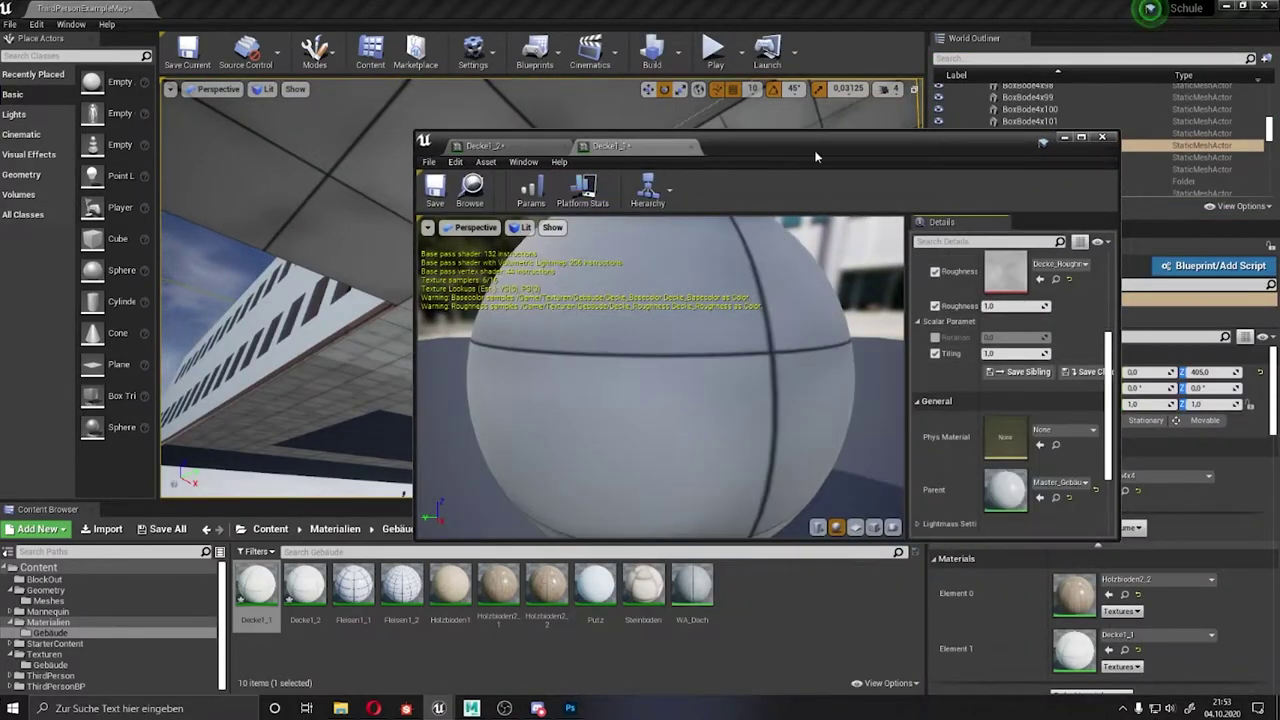
left_click_drag(1185, 438, 950, 245)
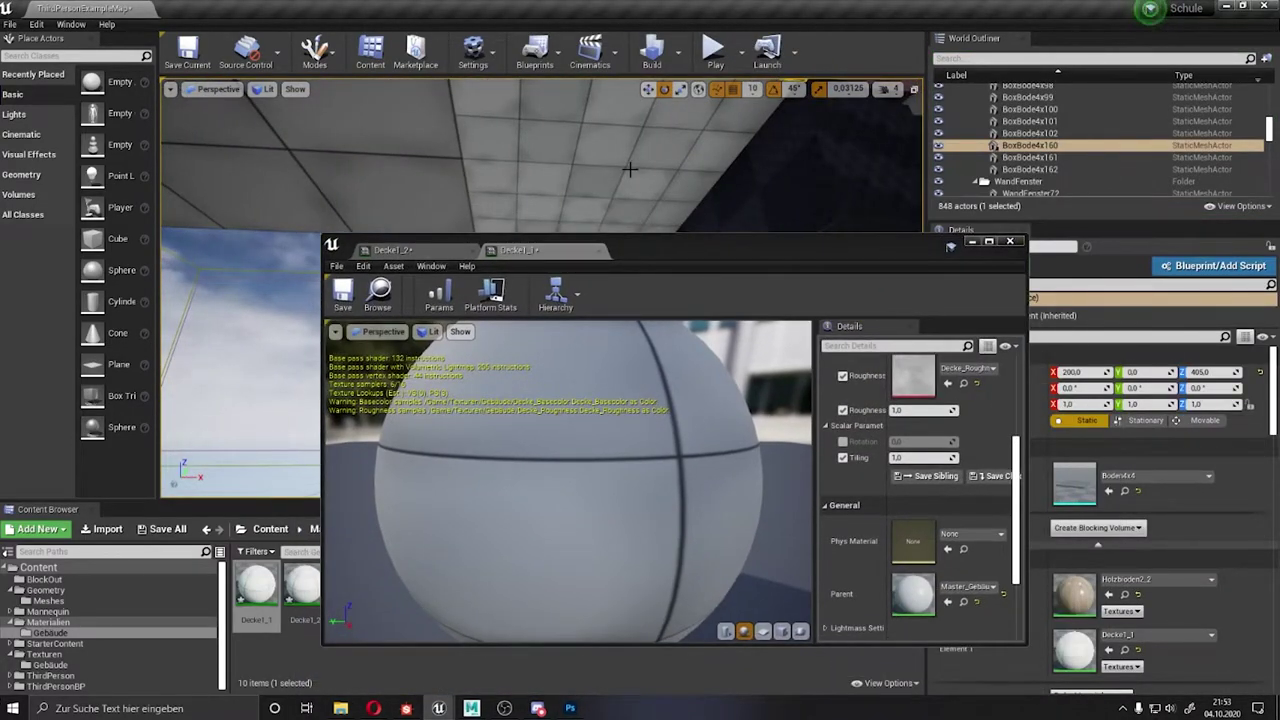
left_click_drag(950, 245, 921, 353)
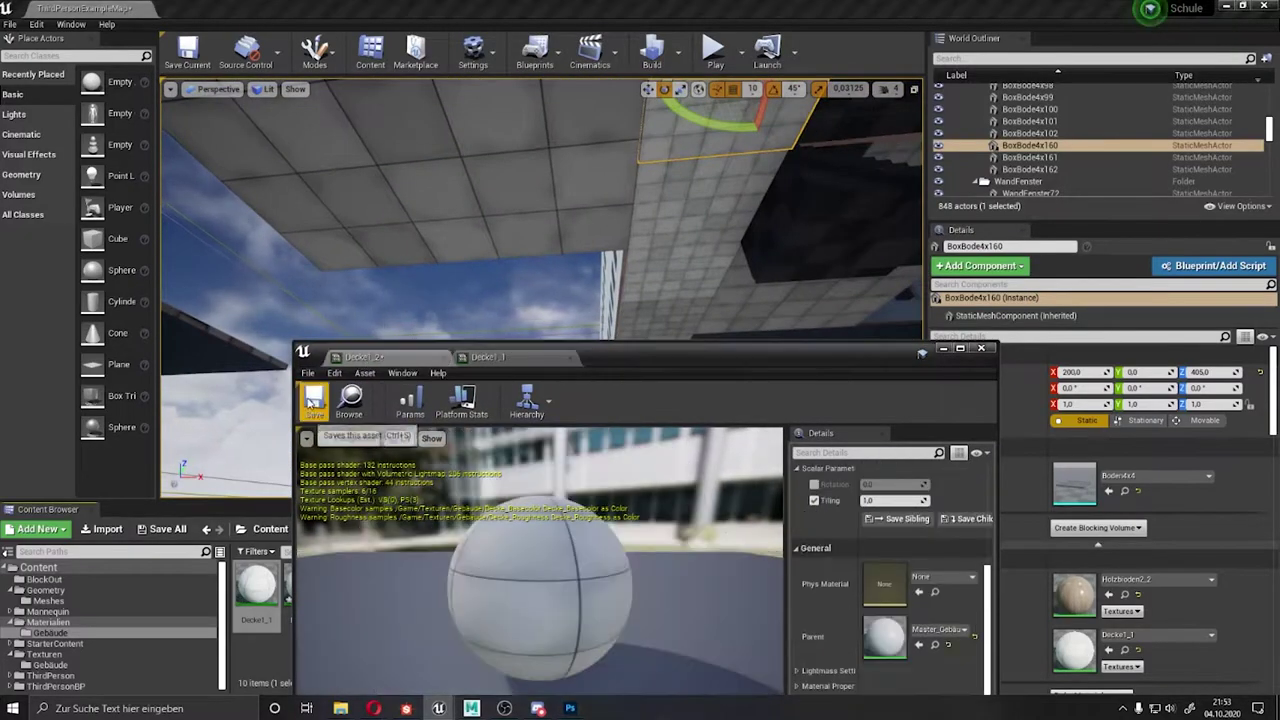
left_click(716, 50)
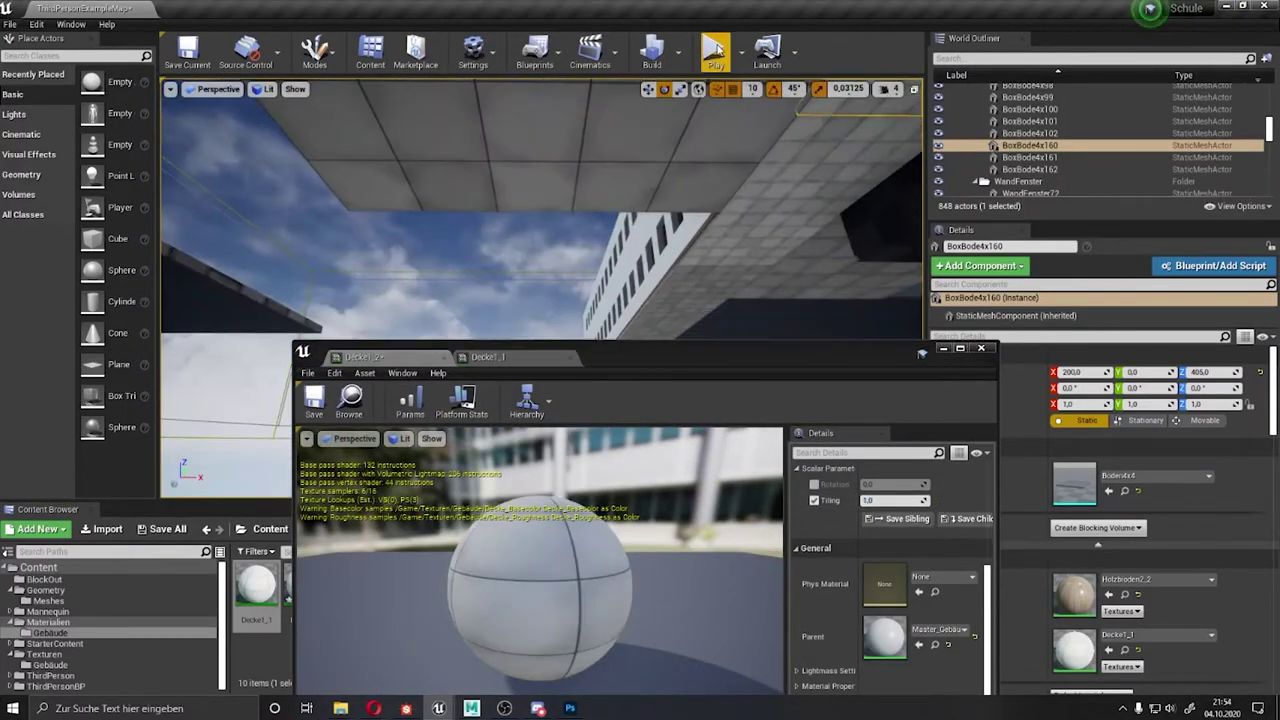
key("Escape")
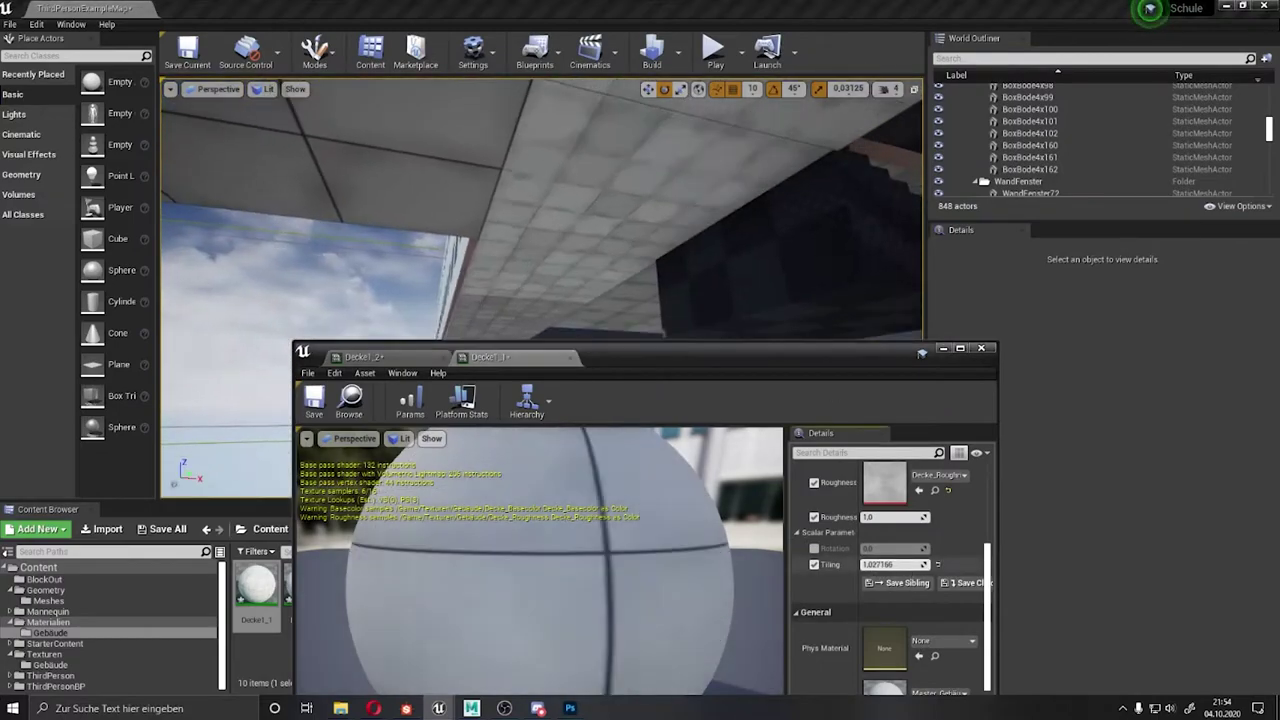
Step: Lower the ceiling material's Tiling to about 0.8 while watching the viewport ceiling
left_click_drag(895, 564, 969, 569)
left_click_drag(870, 564, 734, 365)
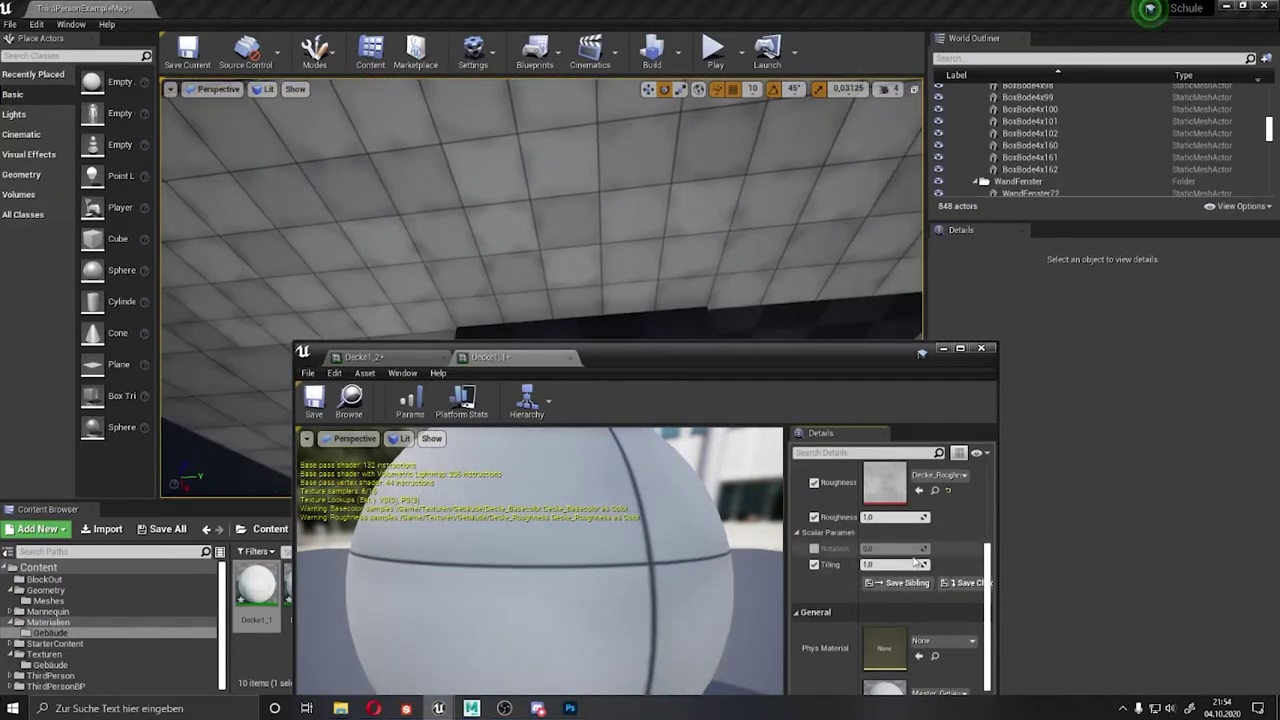
left_click_drag(905, 564, 870, 564)
mouse_move(400, 250)
right_mouse_down()
mouse_move(480, 229)
mouse_move(520, 200)
right_mouse_up()
left_click(480, 229)
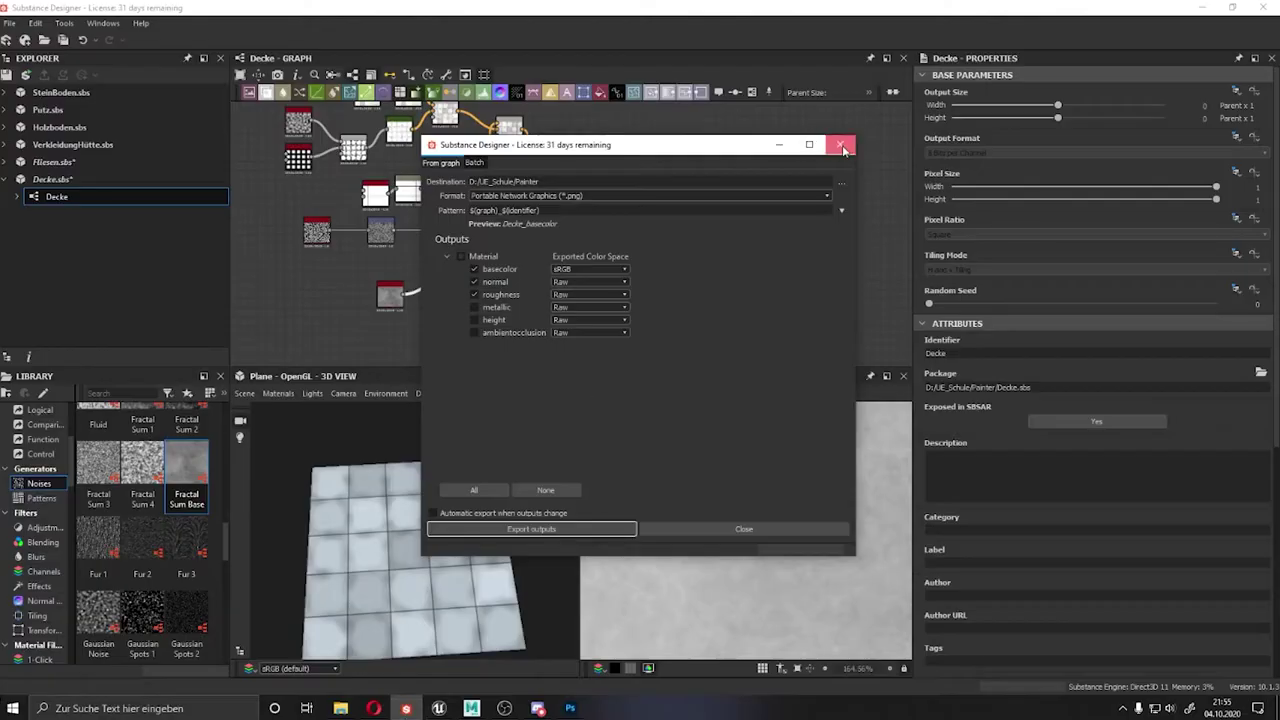
left_click(843, 148)
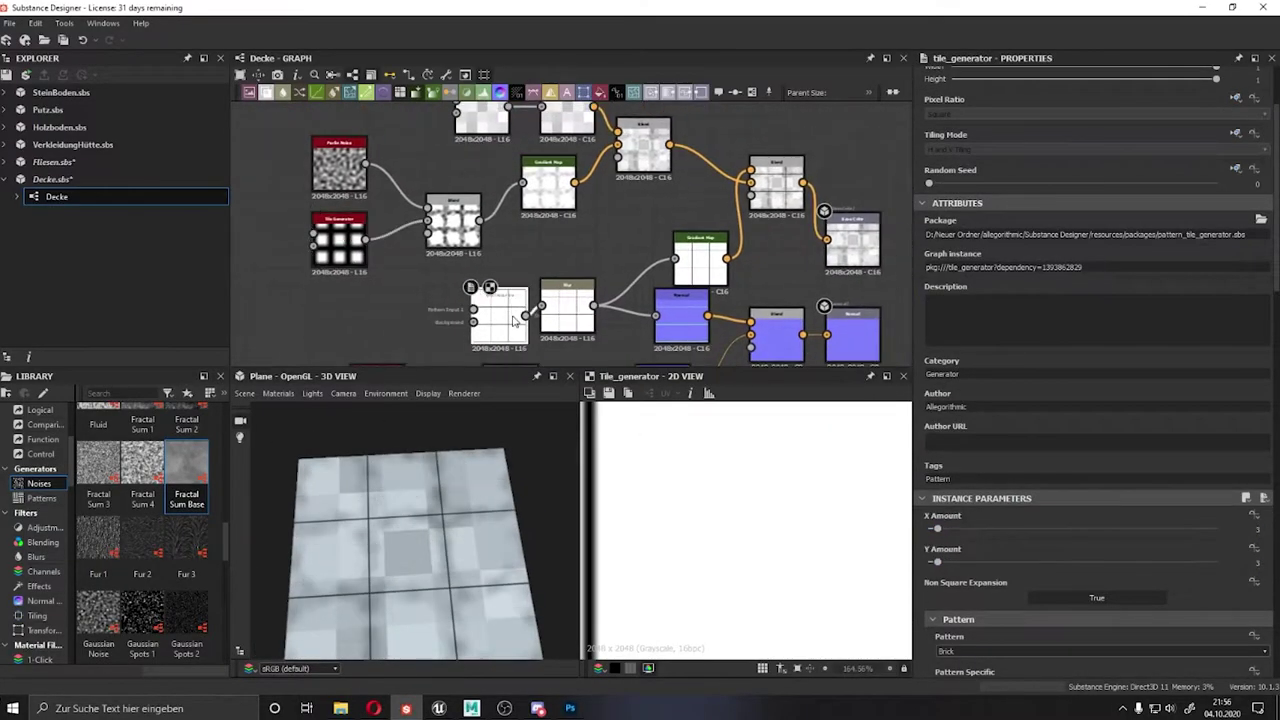
Step: Export the Decke graph's basecolor, normal and roughness bitmaps and move them into the Gebäude folder
middle_click_drag(560, 230, 507, 310)
left_click_drag(400, 520, 441, 511)
right_click(56, 196)
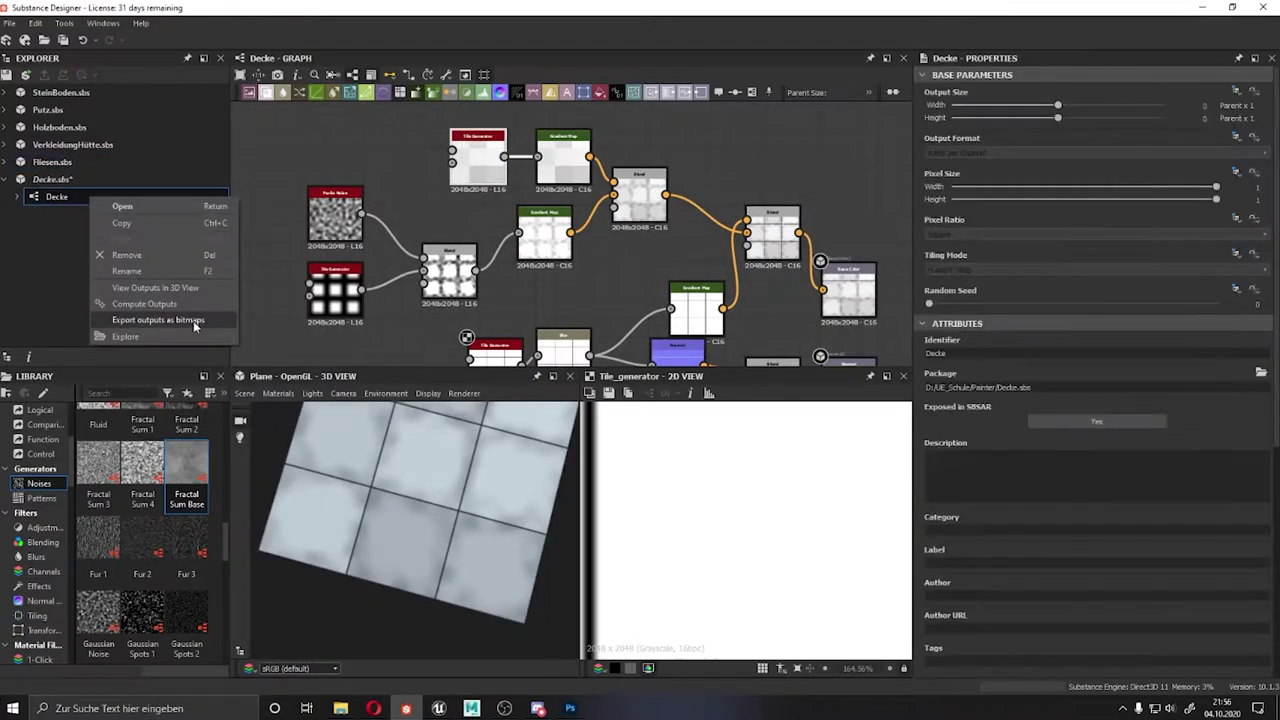
left_click(143, 317)
left_click(340, 708)
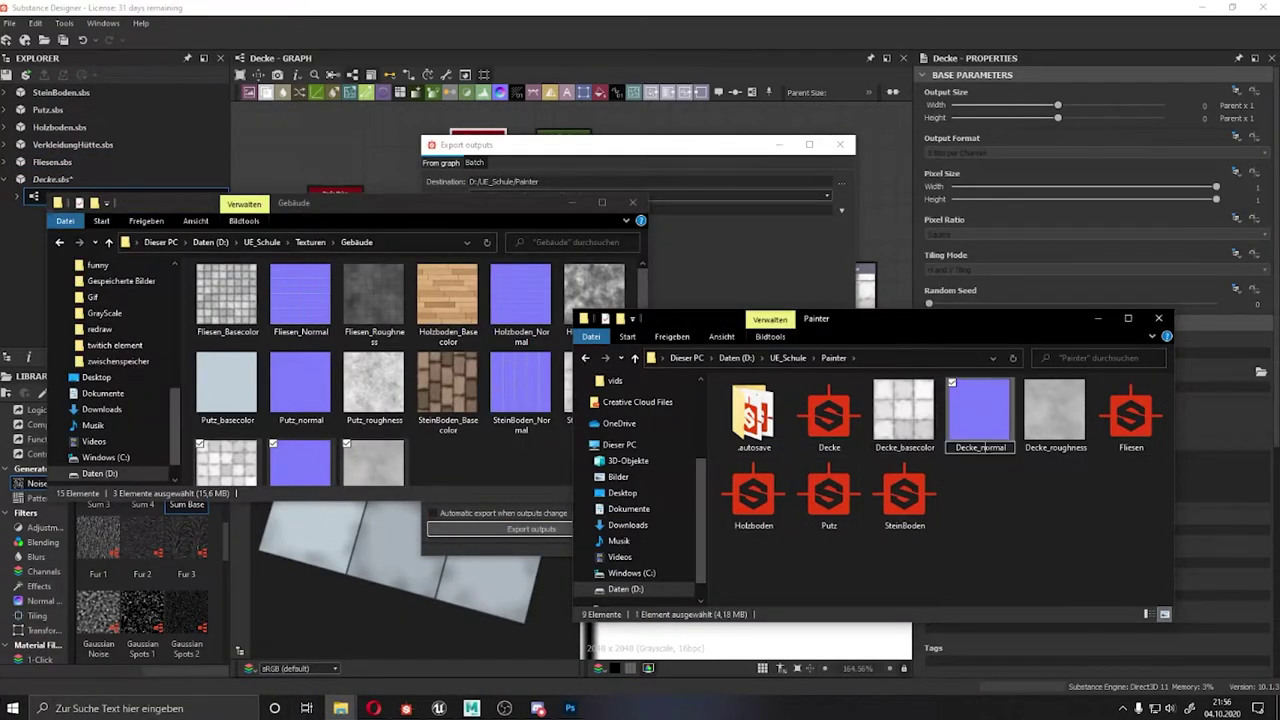
left_click_drag(465, 490, 463, 482)
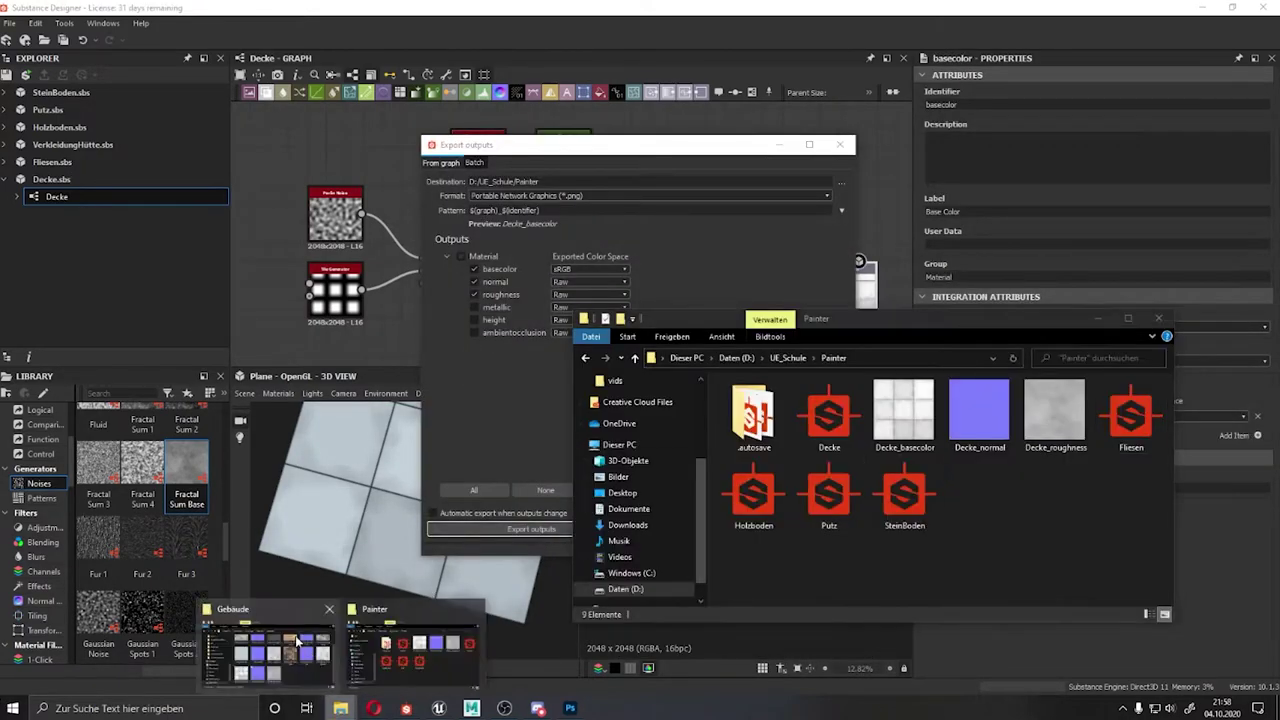
left_click(295, 640)
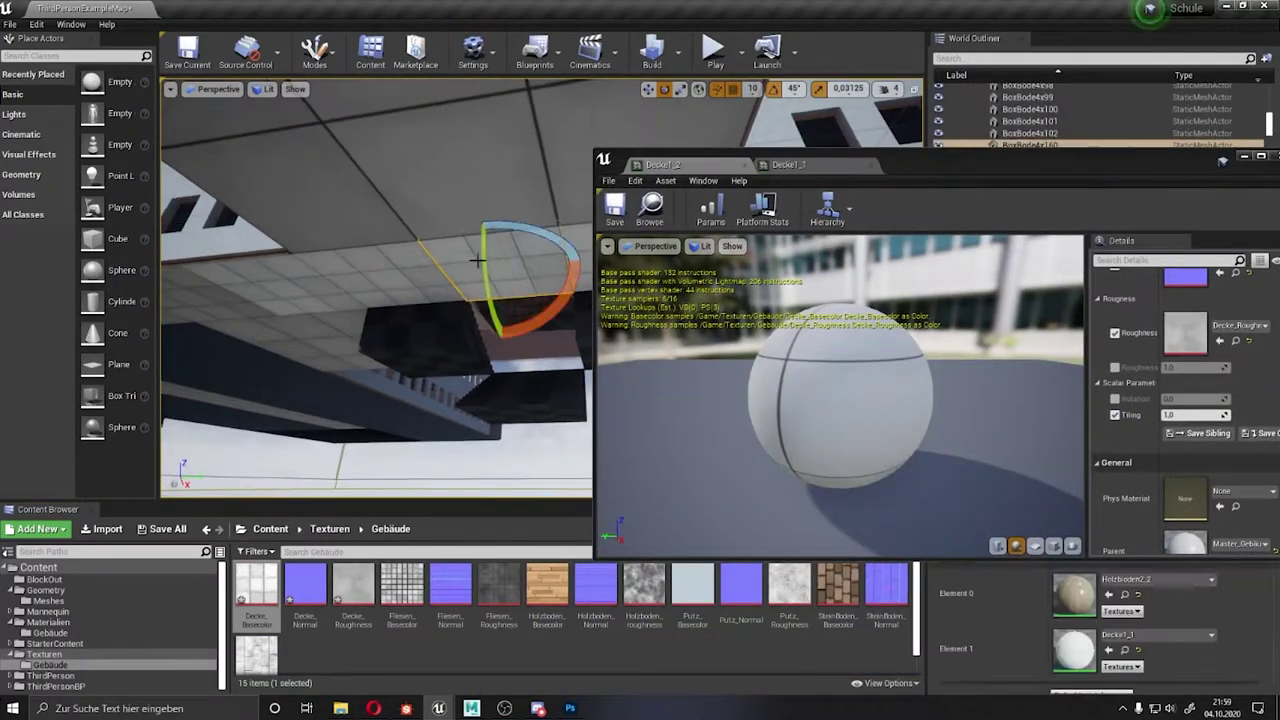
Step: Duplicate the ceiling material as Decke1_4, brighten its colour tint to full, and set Tiling to about 3.6
right_click(350, 590)
left_click(395, 370)
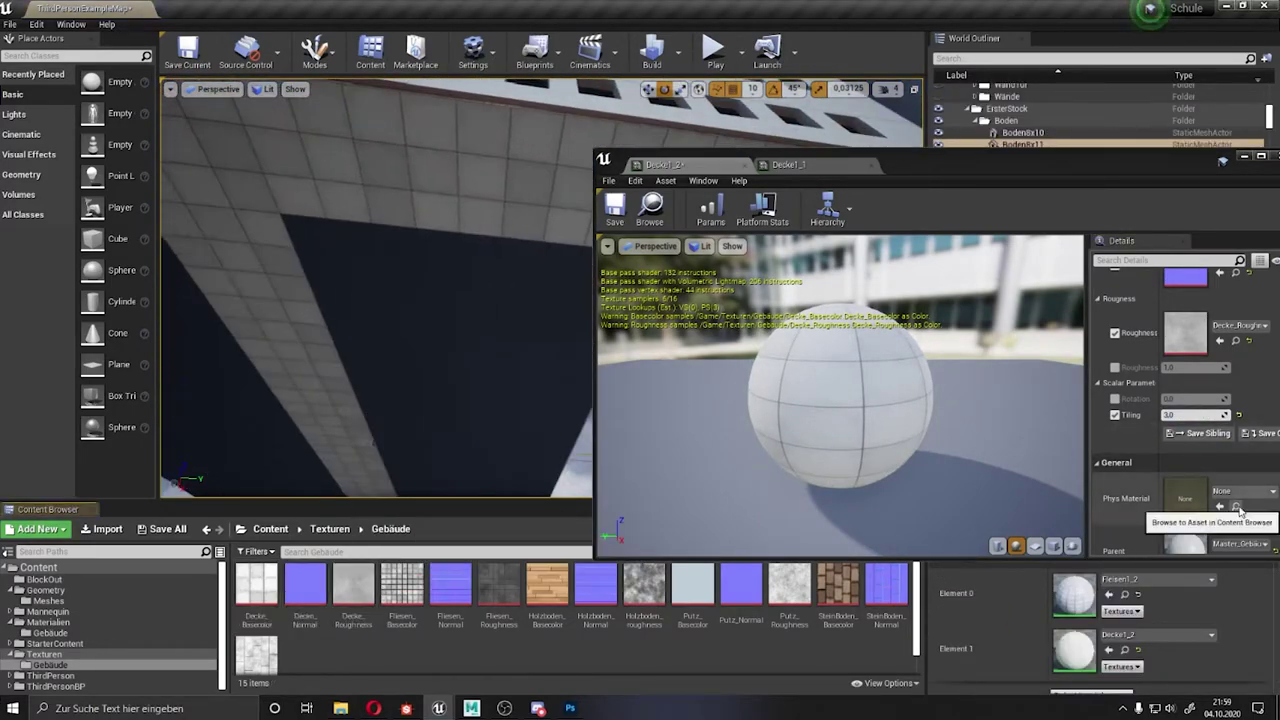
left_click(480, 440)
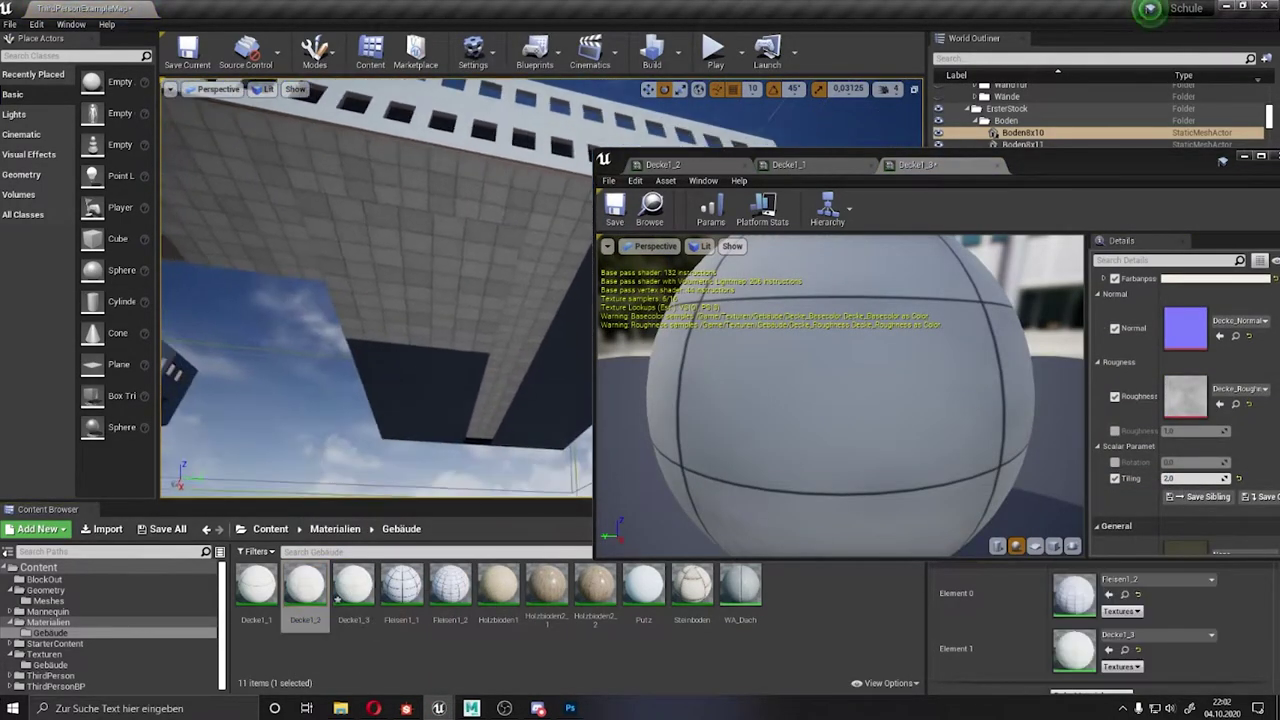
right_click(353, 585)
left_click(360, 326)
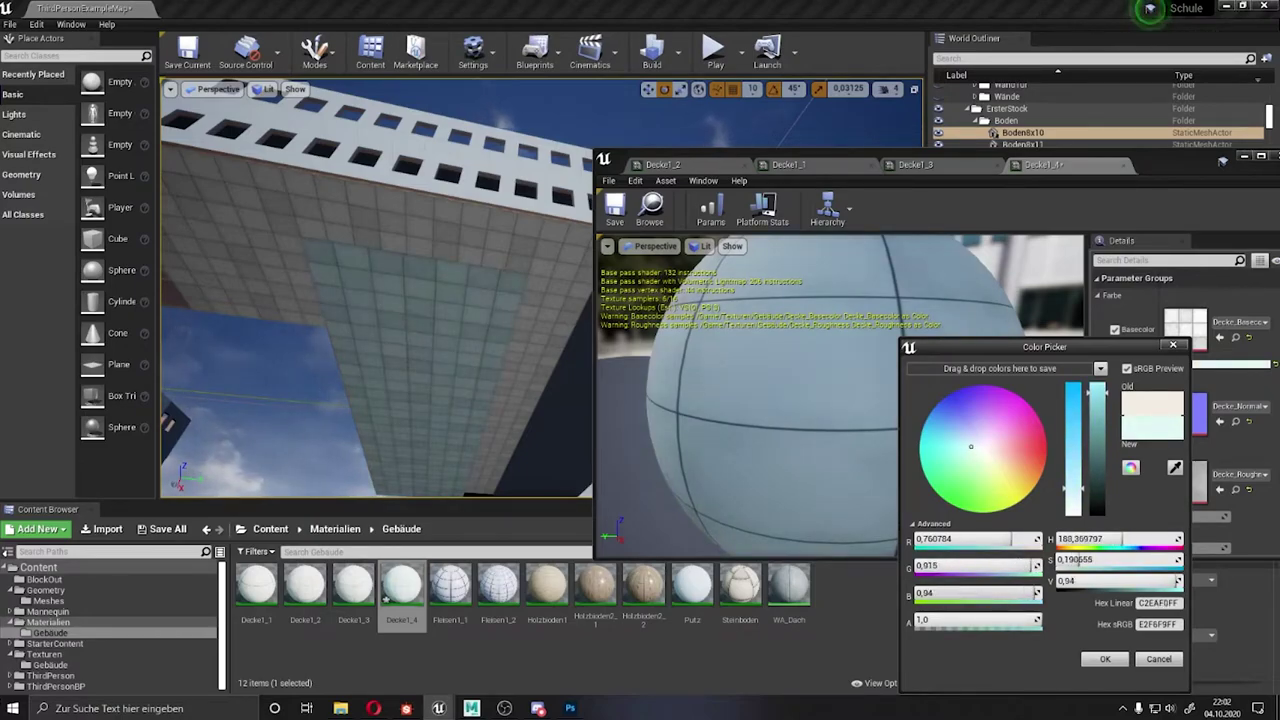
left_click_drag(1080, 580, 1153, 580)
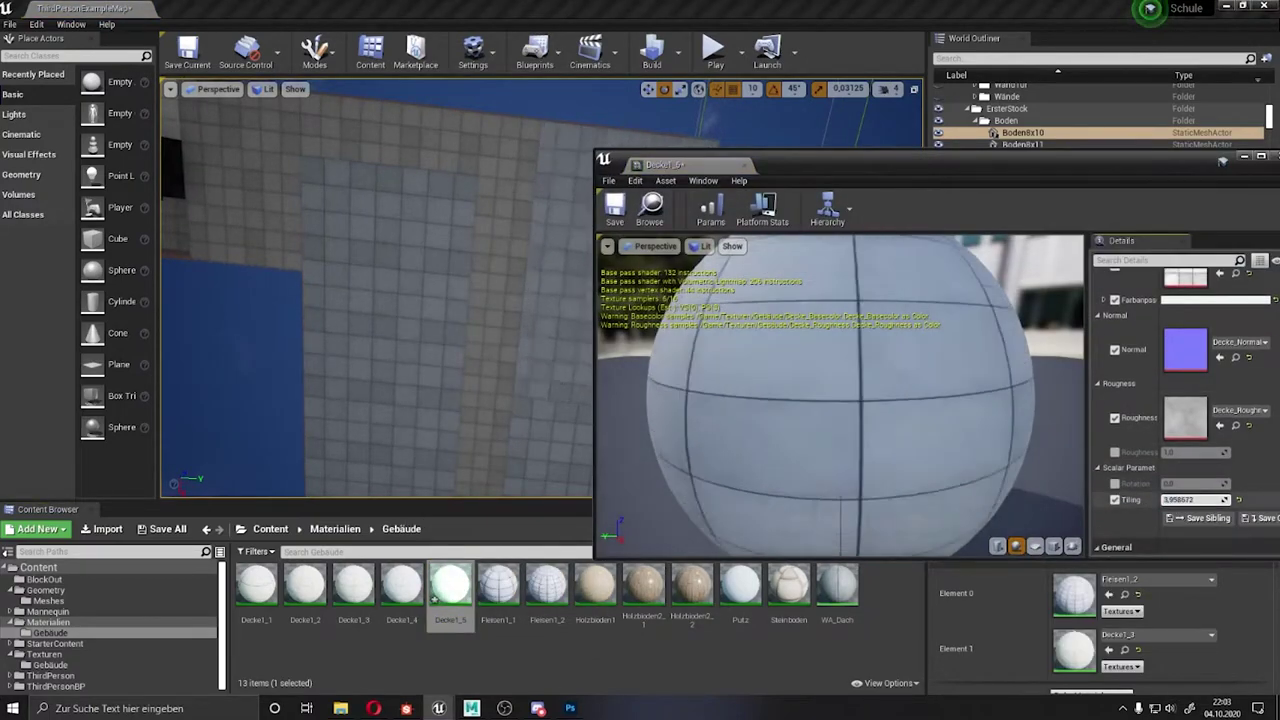
left_click_drag(1195, 499, 1224, 500)
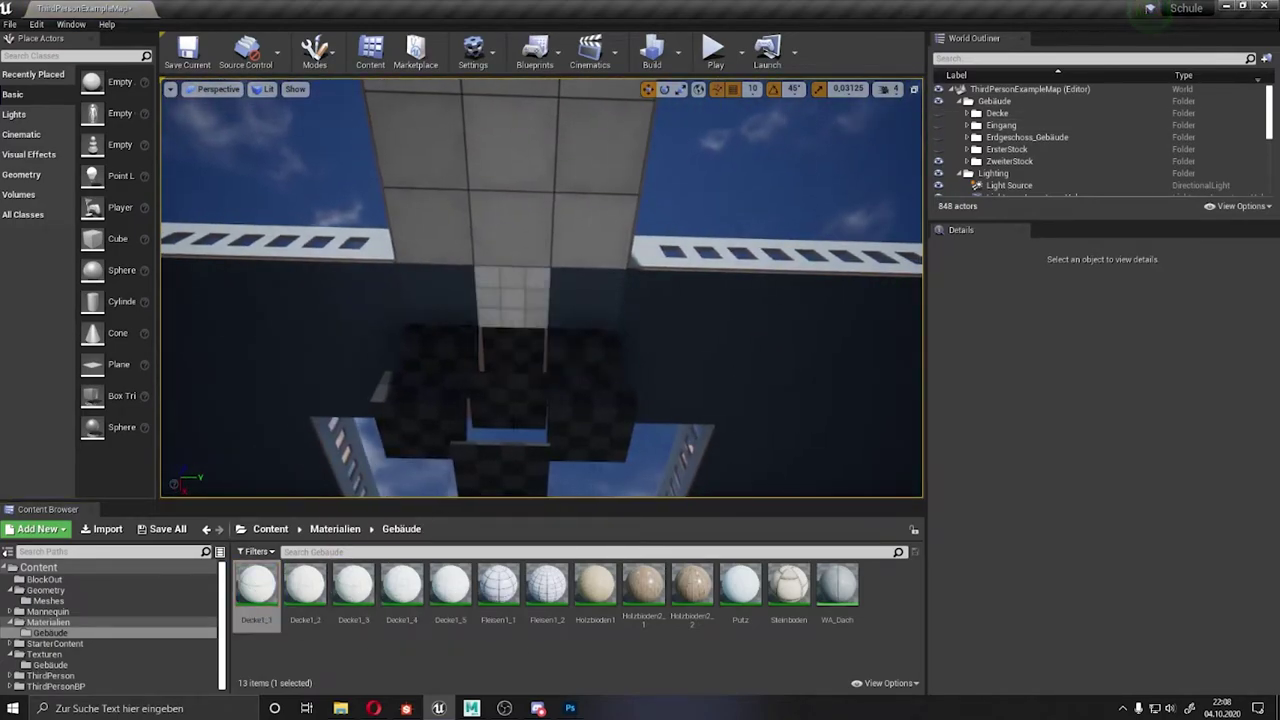
Step: Apply Decke1_5 and Decke1_4 to floor-piece undersides, including Boden12x40, with grid snap at 100
left_click(461, 299)
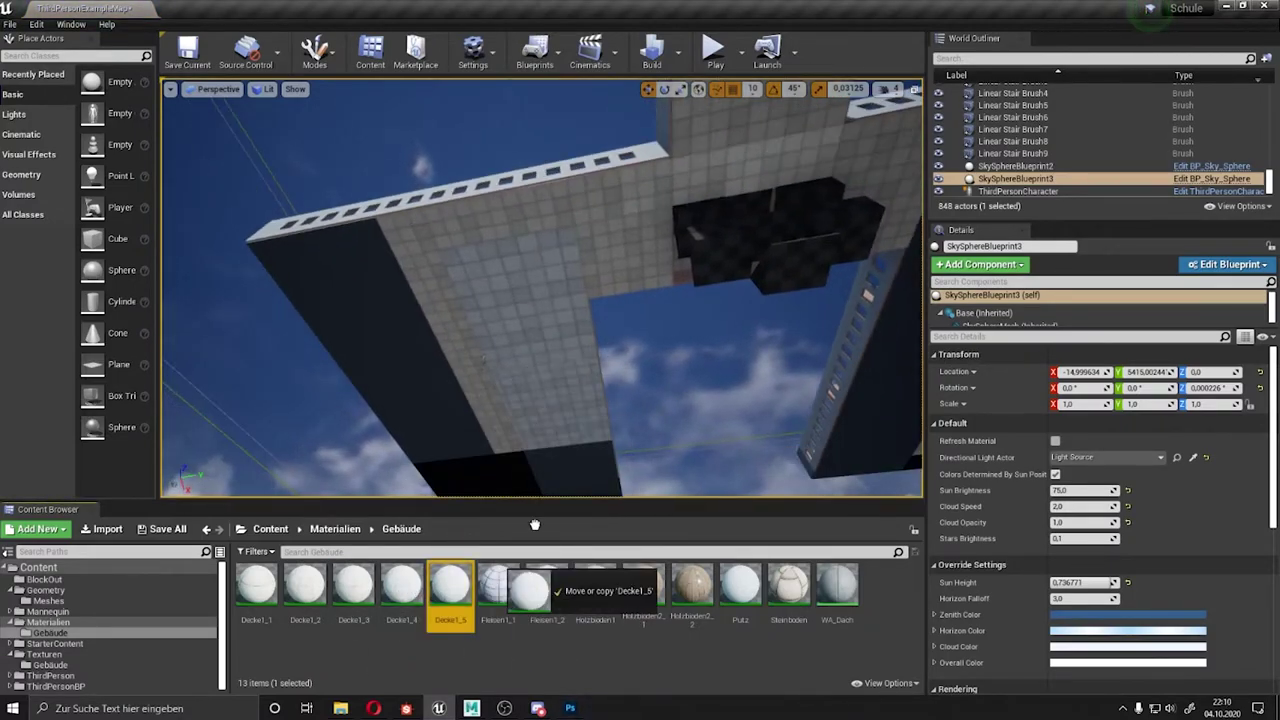
left_click_drag(535, 525, 474, 360)
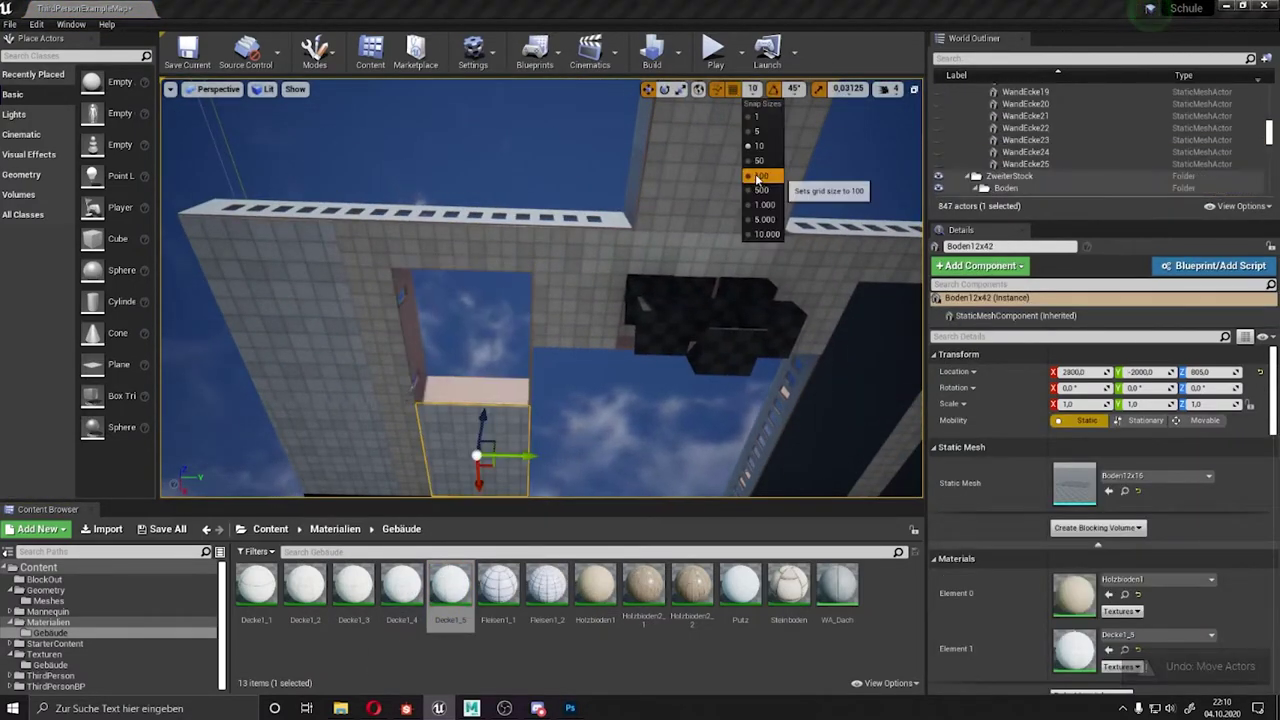
left_click(757, 176)
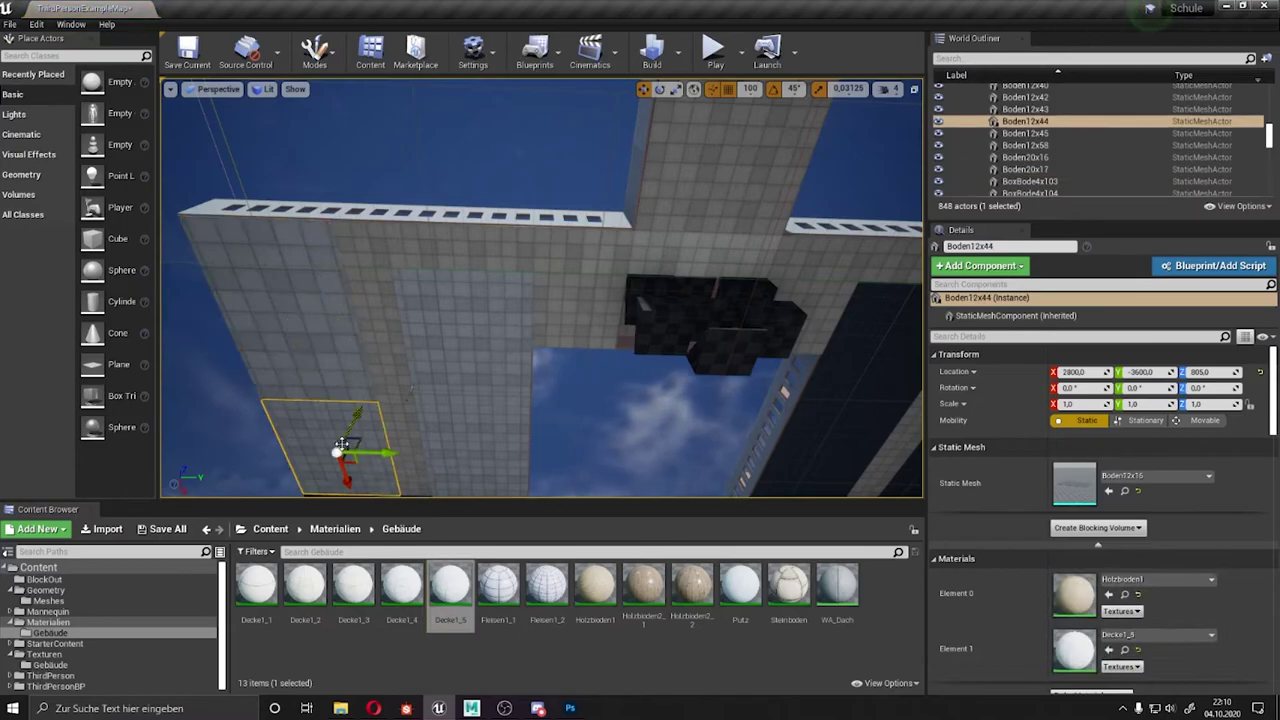
left_click_drag(338, 472, 400, 597)
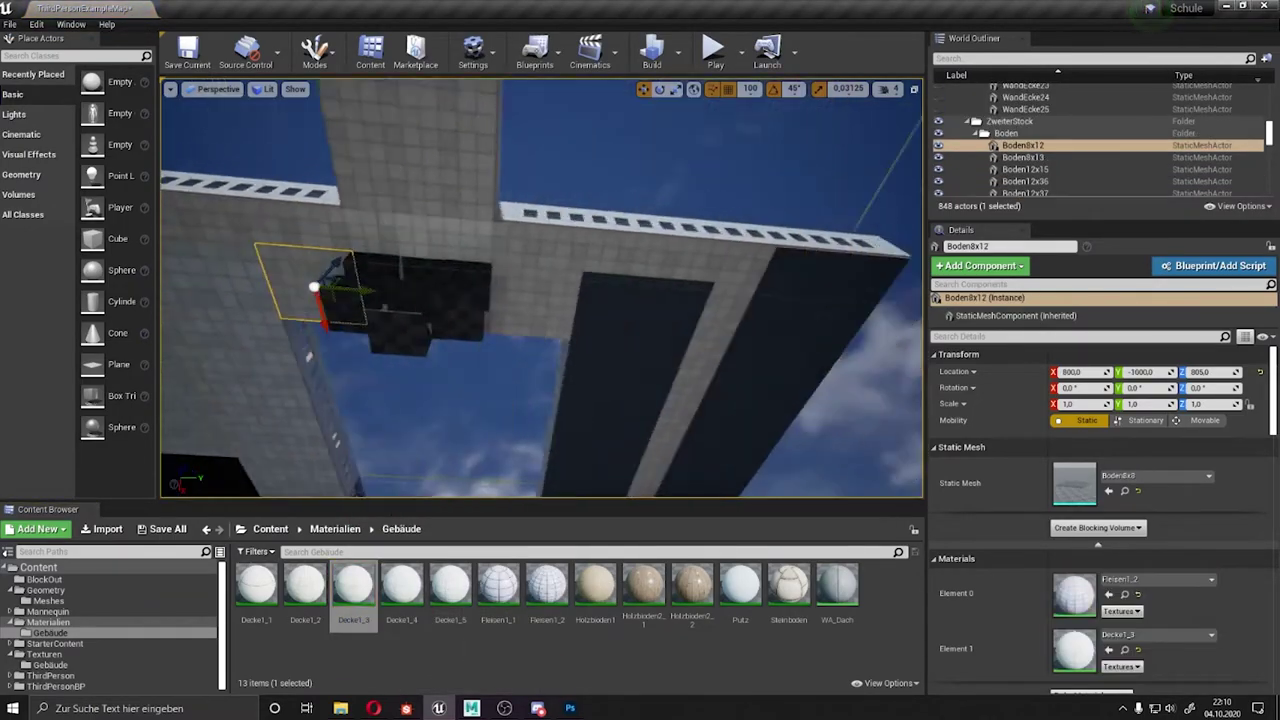
left_click_drag(400, 585, 580, 460)
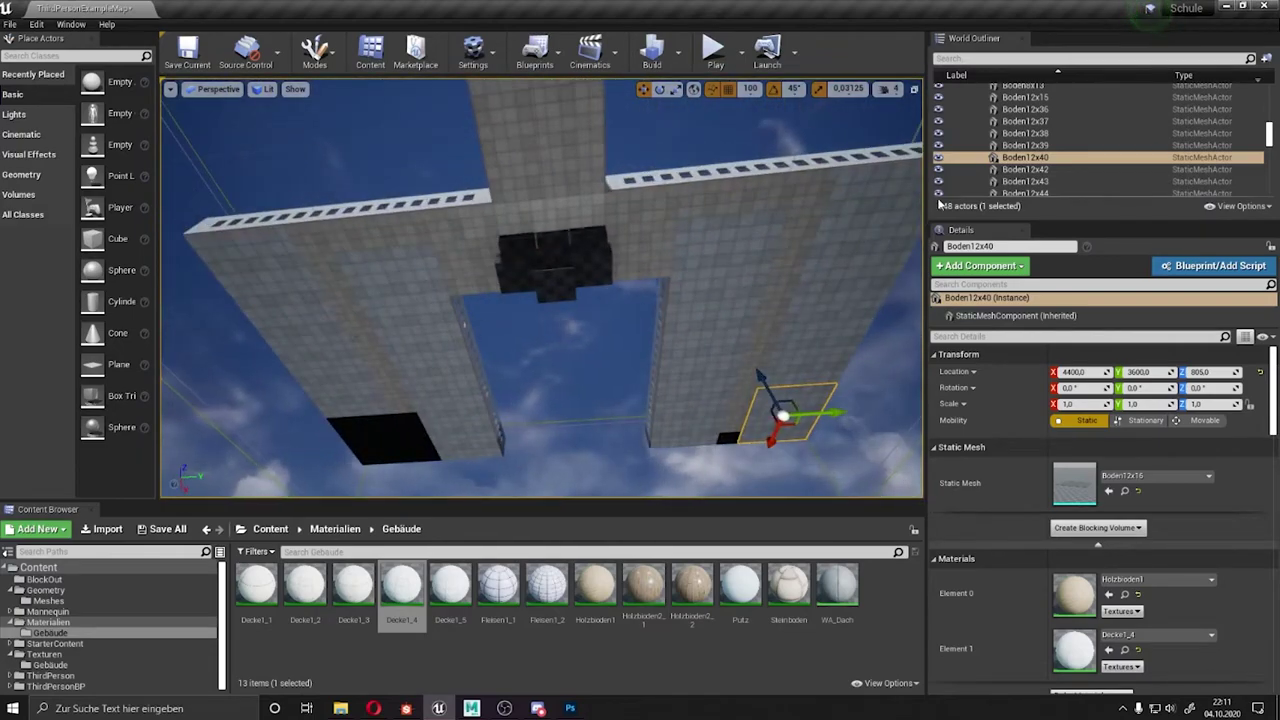
key("Escape")
Step: Give Boden12x46's ceiling side the Decke1_4 material, then fly into the corridor to view it
scroll(609, 300, "up", 3)
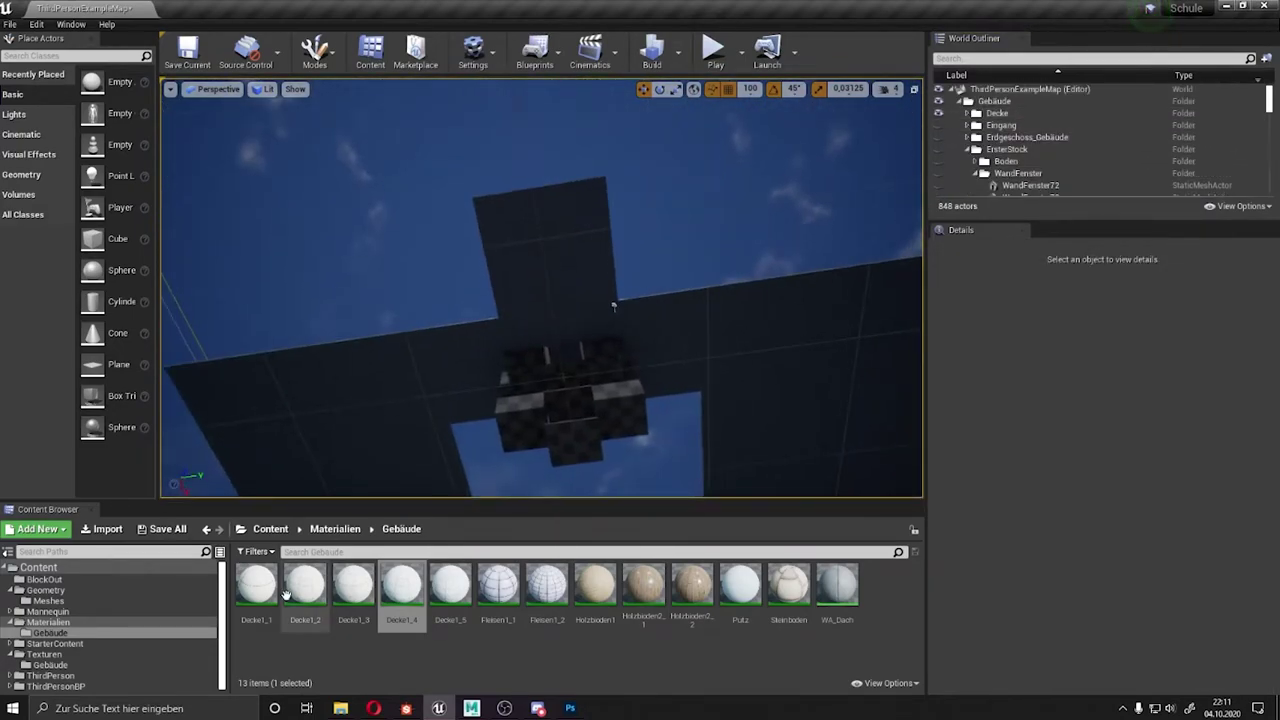
left_click(609, 305)
left_click(1025, 106, "ctrl")
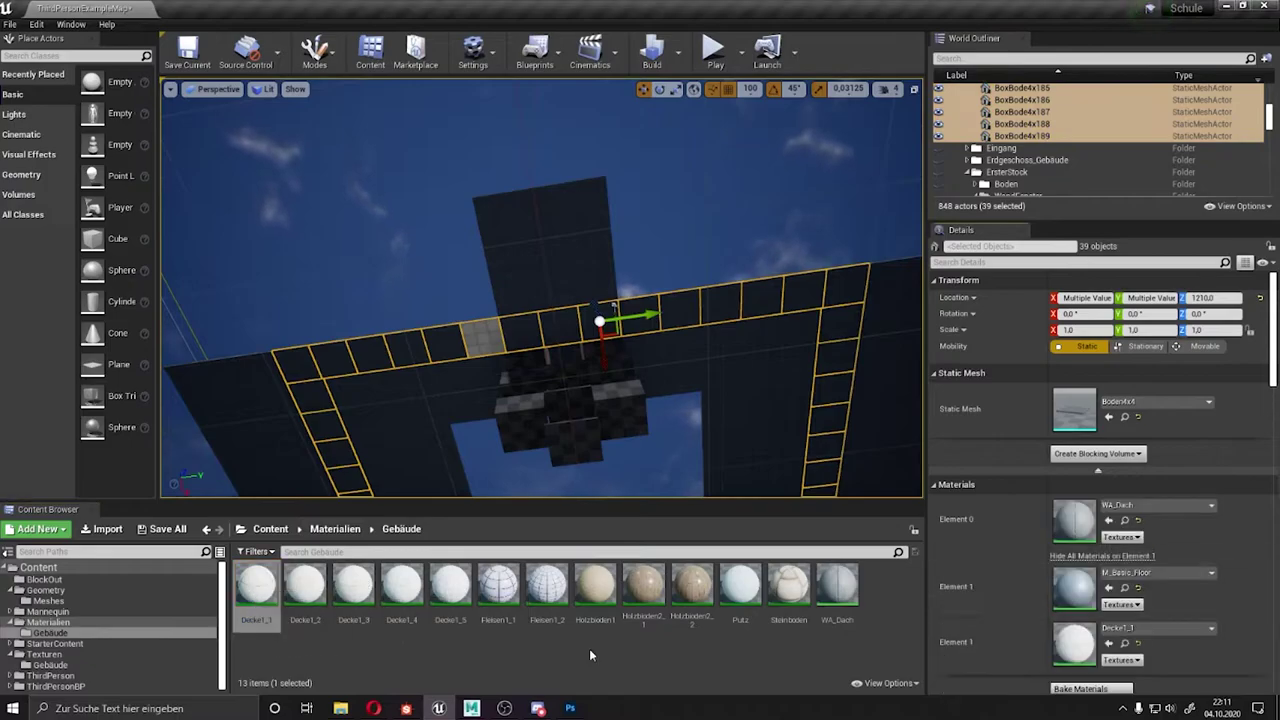
double_click(1017, 145)
right_click_drag(582, 366, 543, 374)
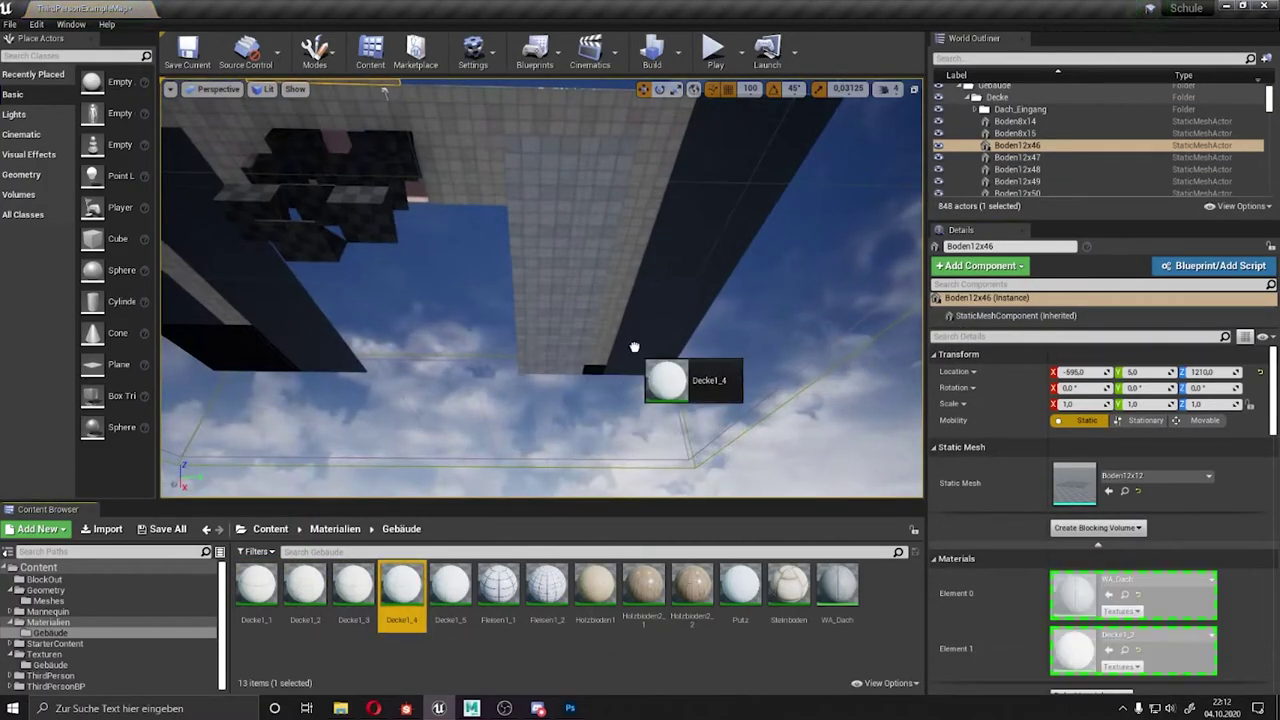
left_click_drag(401, 585, 441, 450)
left_click_drag(507, 285, 664, 277)
key("f")
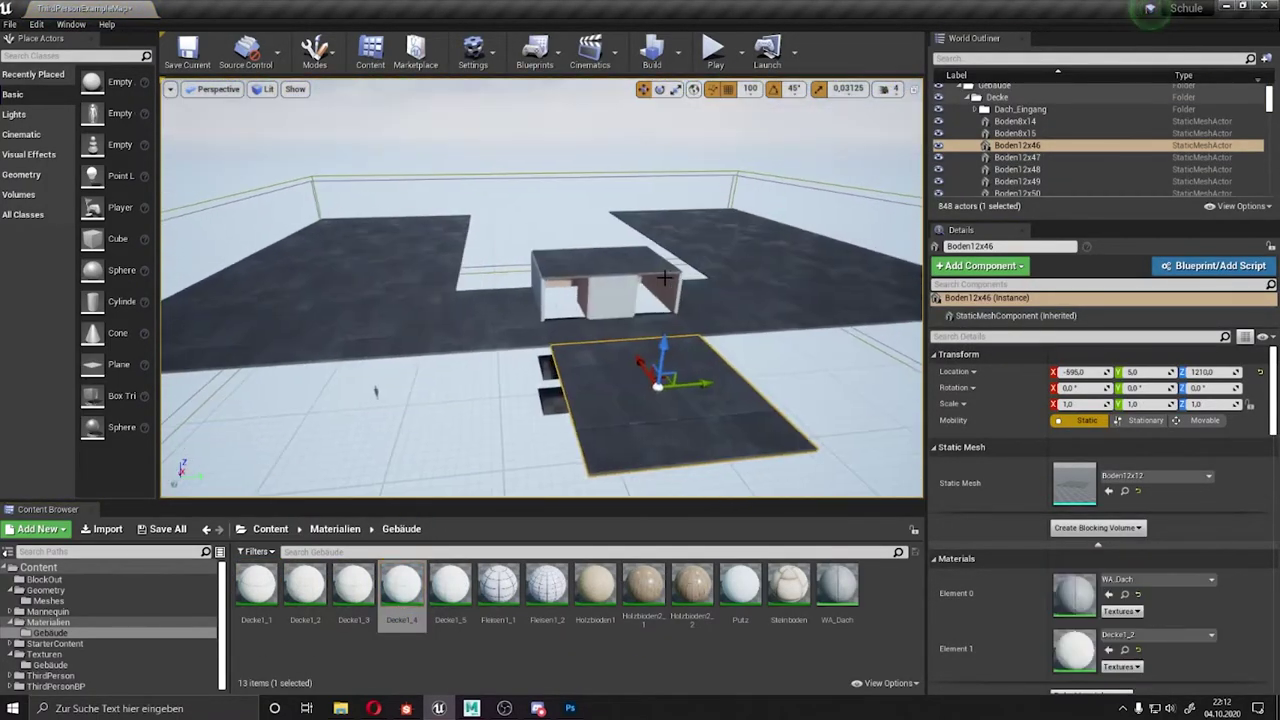
right_click_drag(666, 277, 700, 300)
left_click(938, 158)
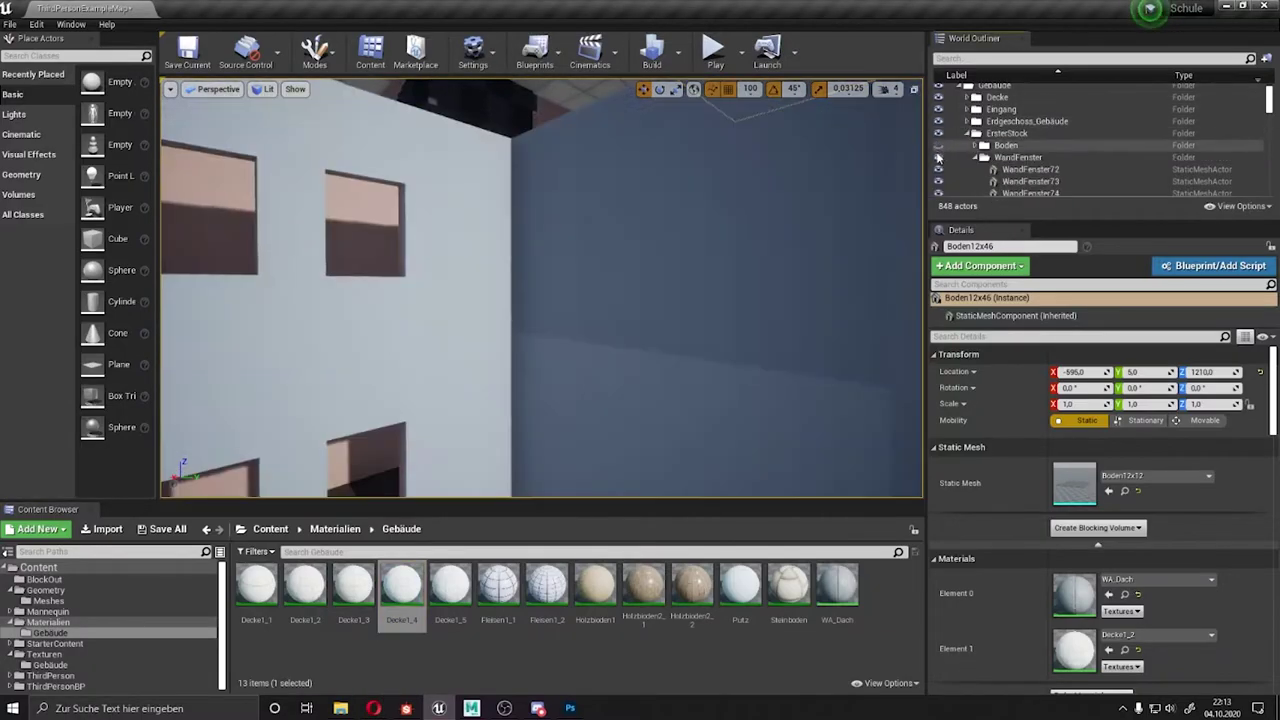
left_click(420, 140)
right_click_drag(540, 290, 560, 300)
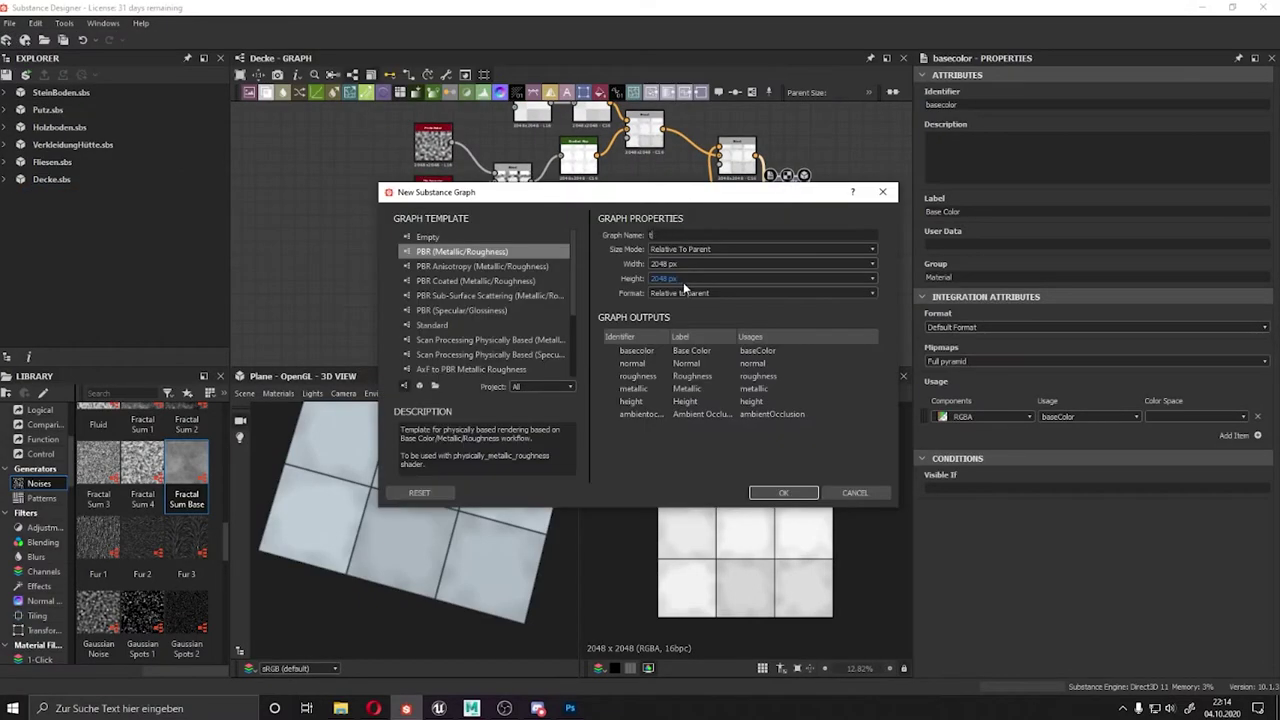
Step: Create the new PBR graph with a Fractal Sum Base feeding basecolor and add a Perlin Noise node
key("Return")
mouse_move(187, 465)
left_mouse_down()
mouse_move(400, 185)
mouse_move(752, 127)
left_mouse_up()
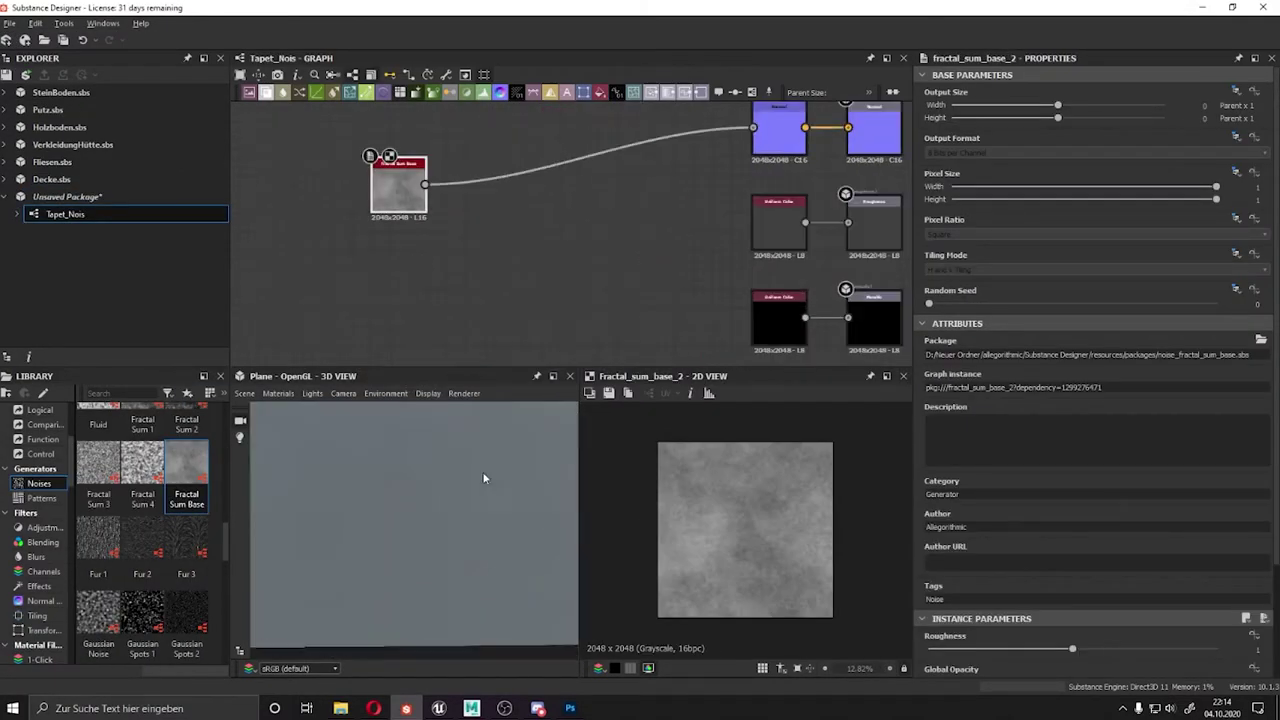
scroll(143, 520, "up", 5)
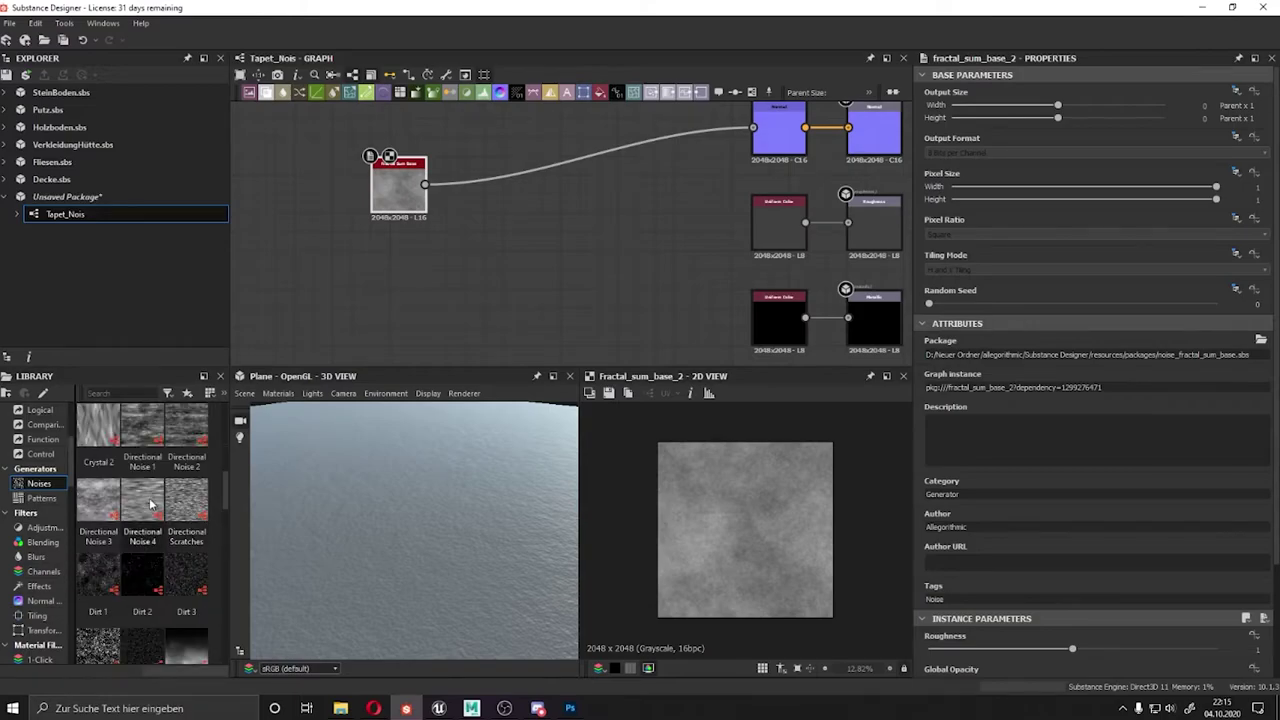
left_click(98, 500)
scroll(155, 520, "down", 3)
scroll(200, 560, "down", 2)
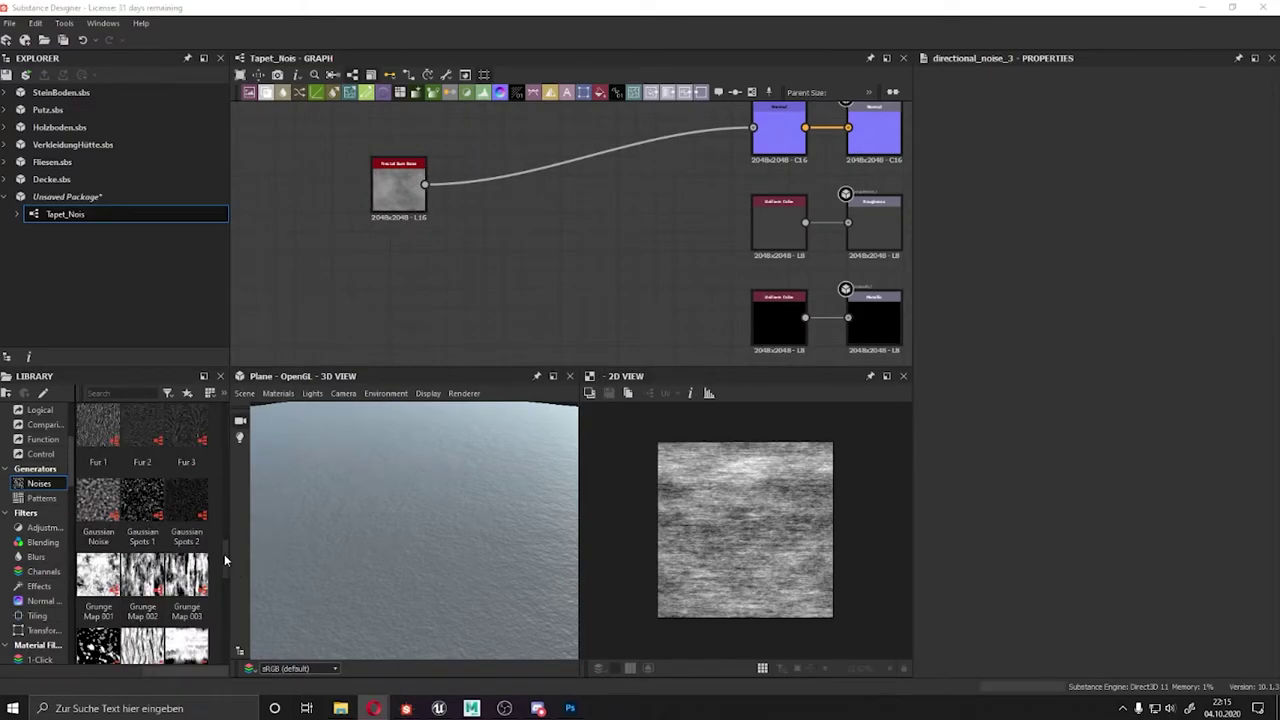
scroll(196, 605, "down", 3)
mouse_move(385, 545)
left_mouse_down()
mouse_move(420, 617)
mouse_move(424, 588)
left_mouse_up()
left_click_drag(98, 540, 502, 316)
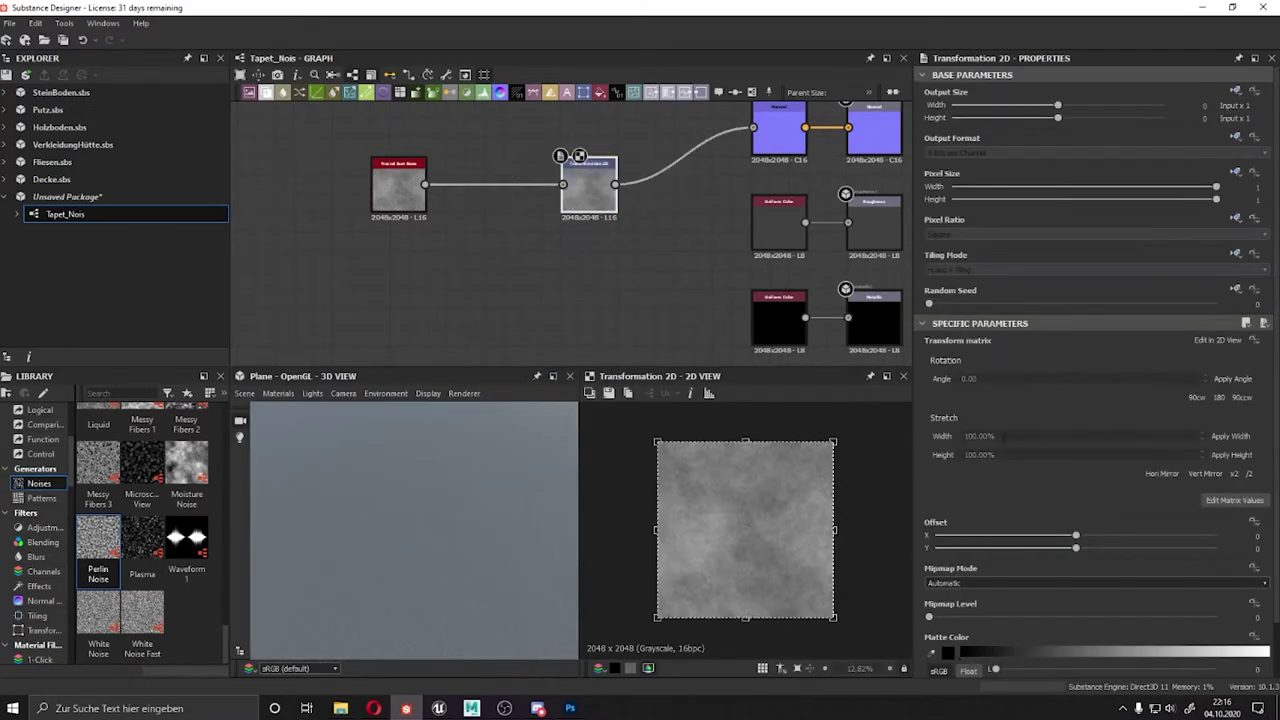
mouse_move(540, 600)
left_mouse_down()
mouse_move(460, 531)
mouse_move(412, 563)
left_mouse_up()
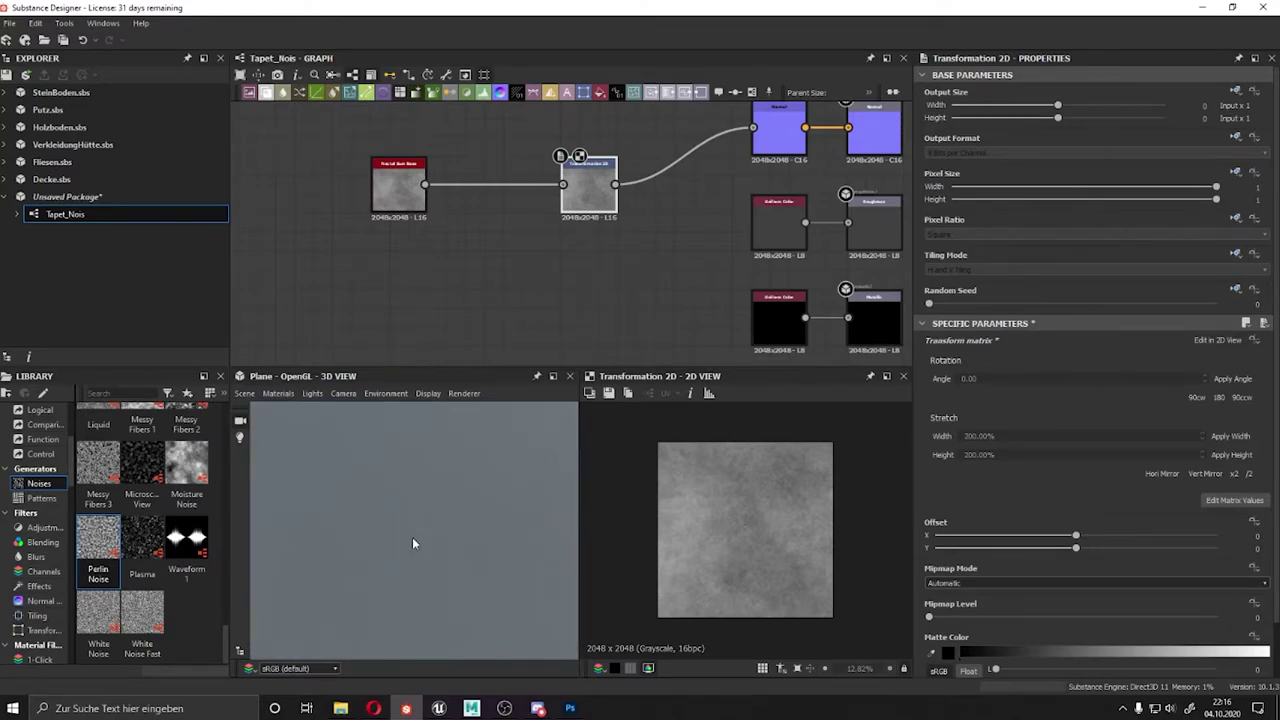
mouse_move(412, 543)
left_mouse_down()
mouse_move(475, 517)
mouse_move(465, 476)
mouse_move(466, 494)
mouse_move(494, 471)
mouse_move(489, 495)
left_mouse_up()
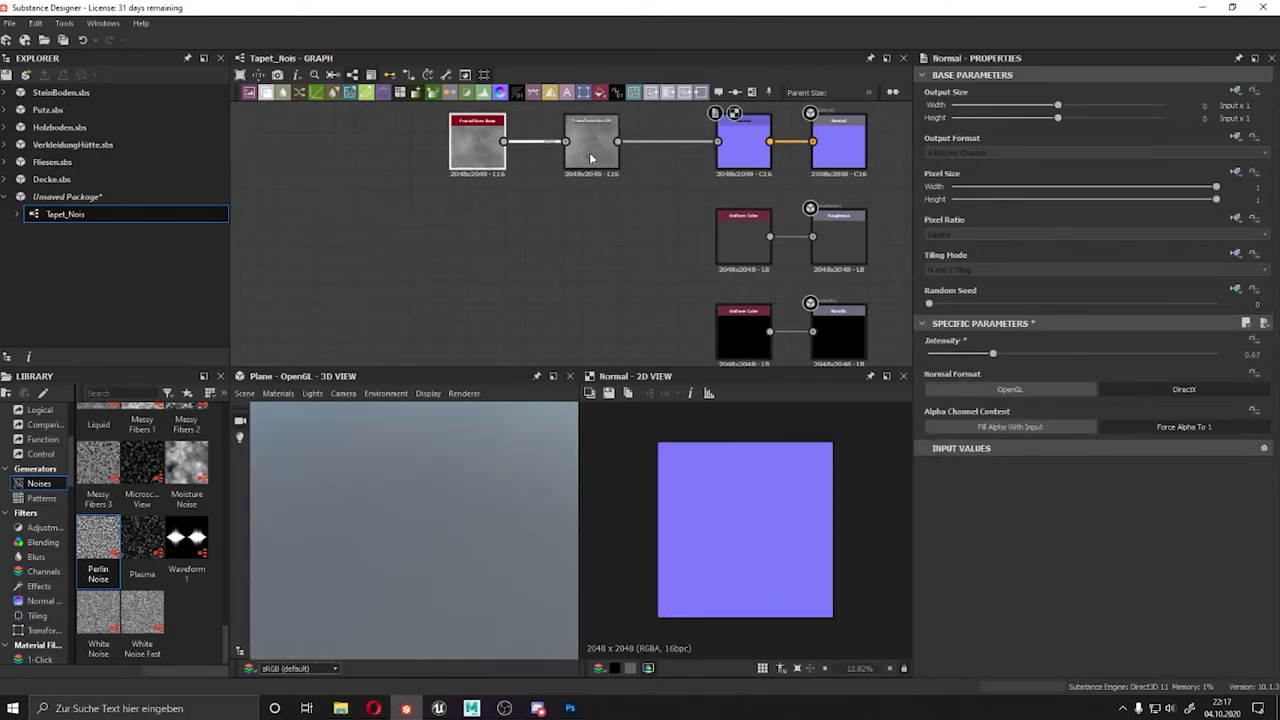
Step: Drive roughness from the transformed noise through a Levels node and start exporting outputs as bitmaps
left_click_drag(611, 171, 700, 262)
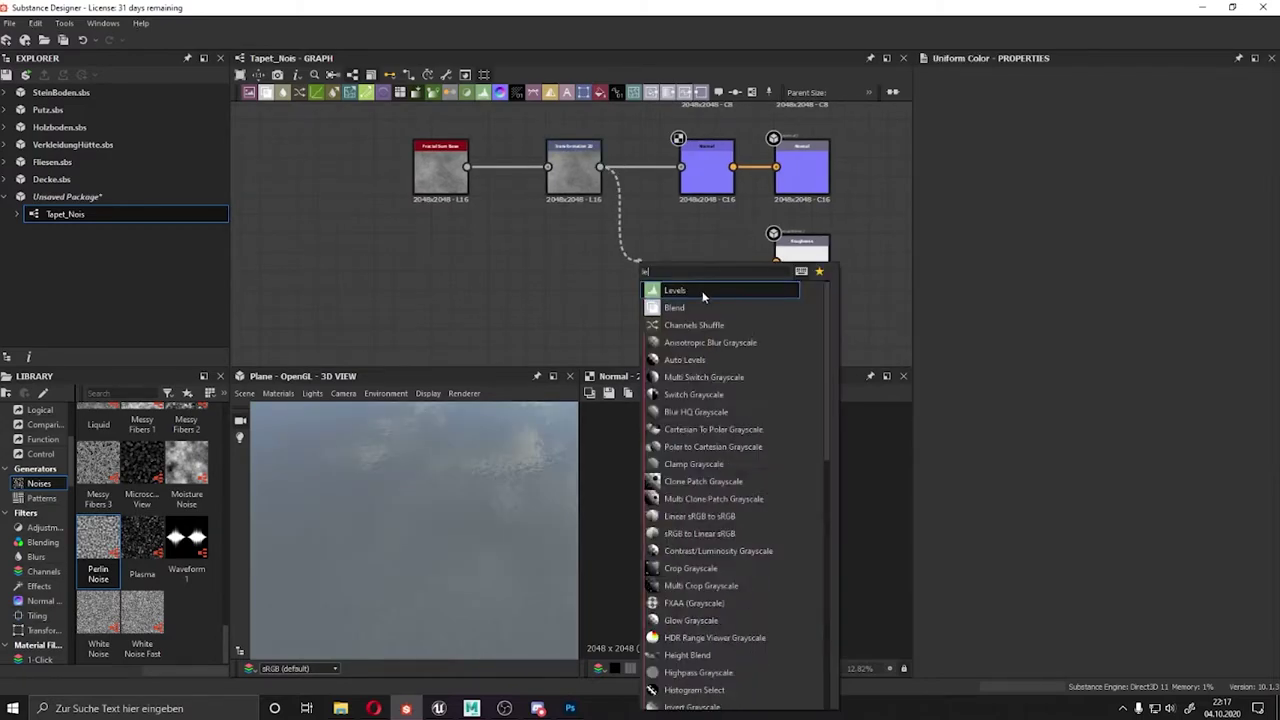
left_click(671, 289)
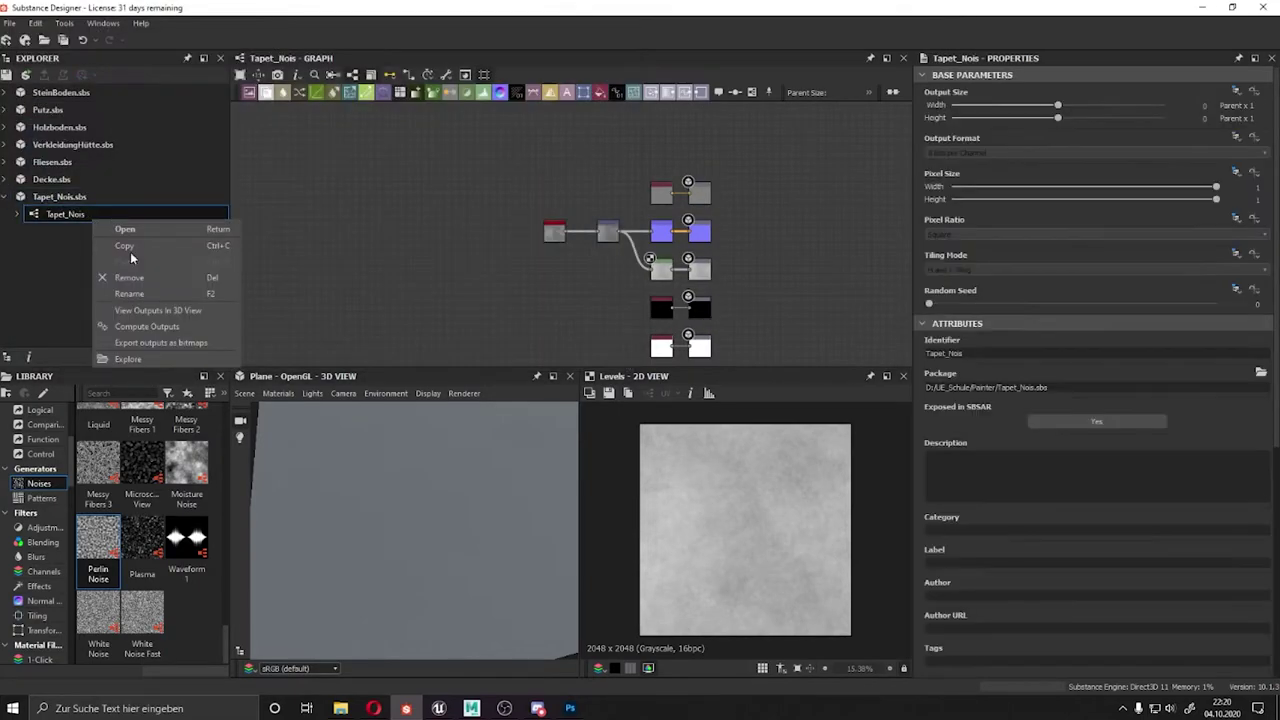
left_click(160, 342)
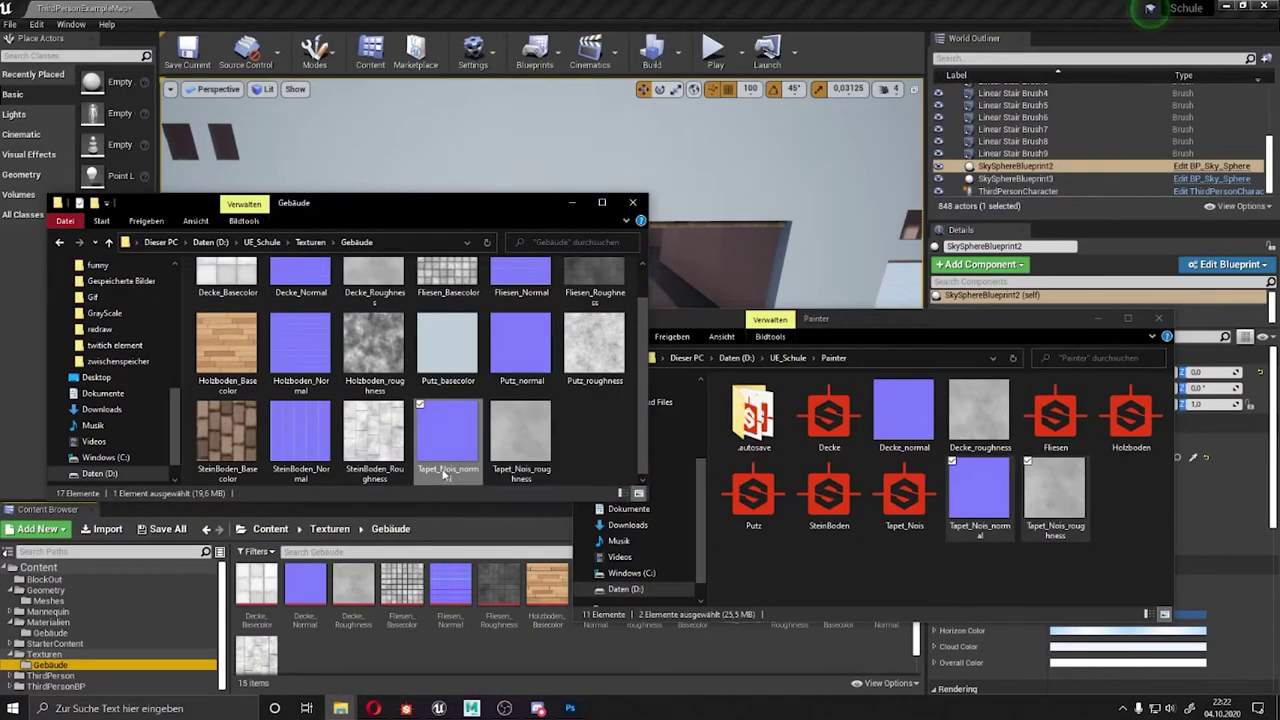
Step: Import Tapet_Normal and Tapet_Roughness into Gebäude textures and build a Tapete material instance using them
left_click(517, 435, "ctrl")
left_click_drag(517, 435, 419, 652)
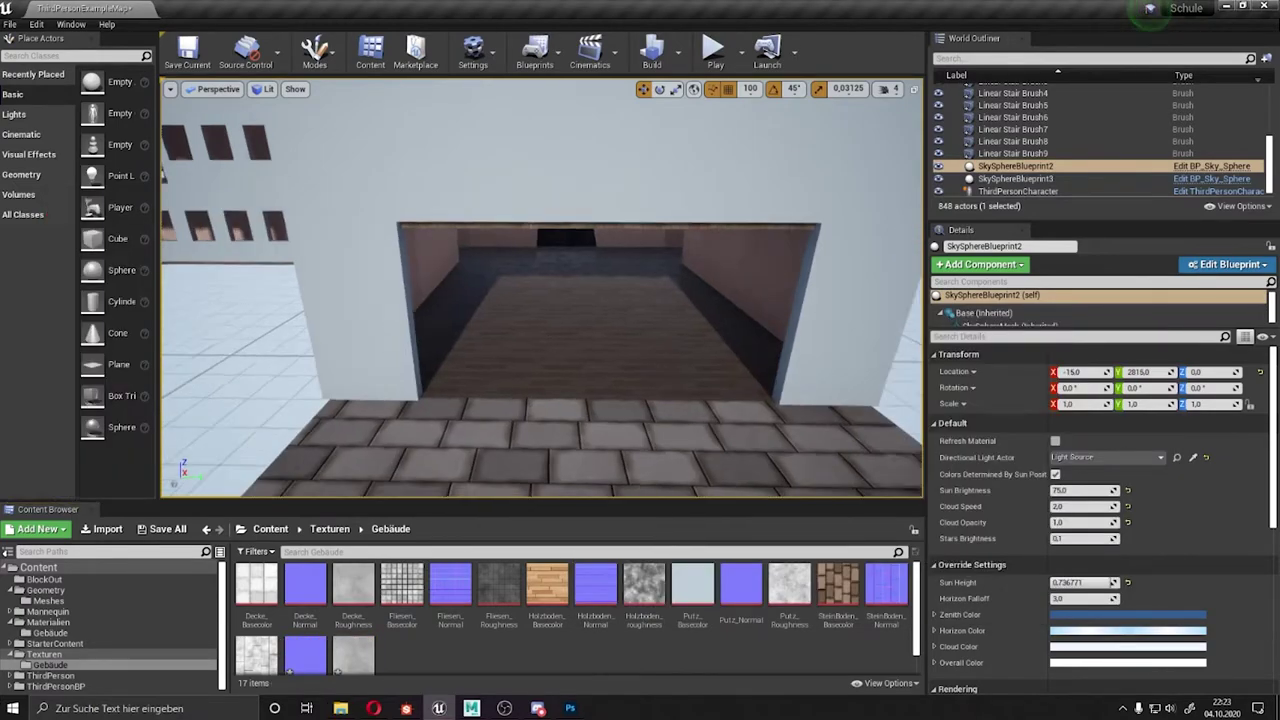
left_click(48, 622)
right_click(352, 566)
left_click(418, 272)
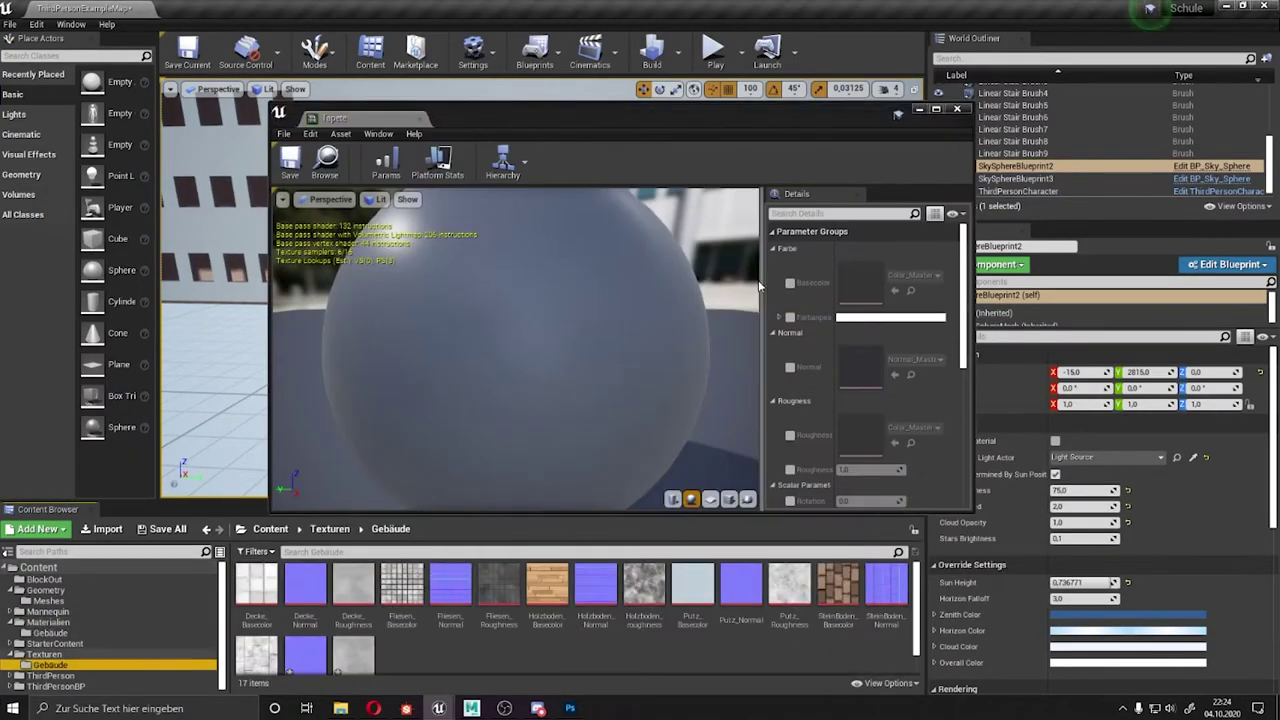
left_click_drag(353, 640, 860, 440)
left_click(353, 640)
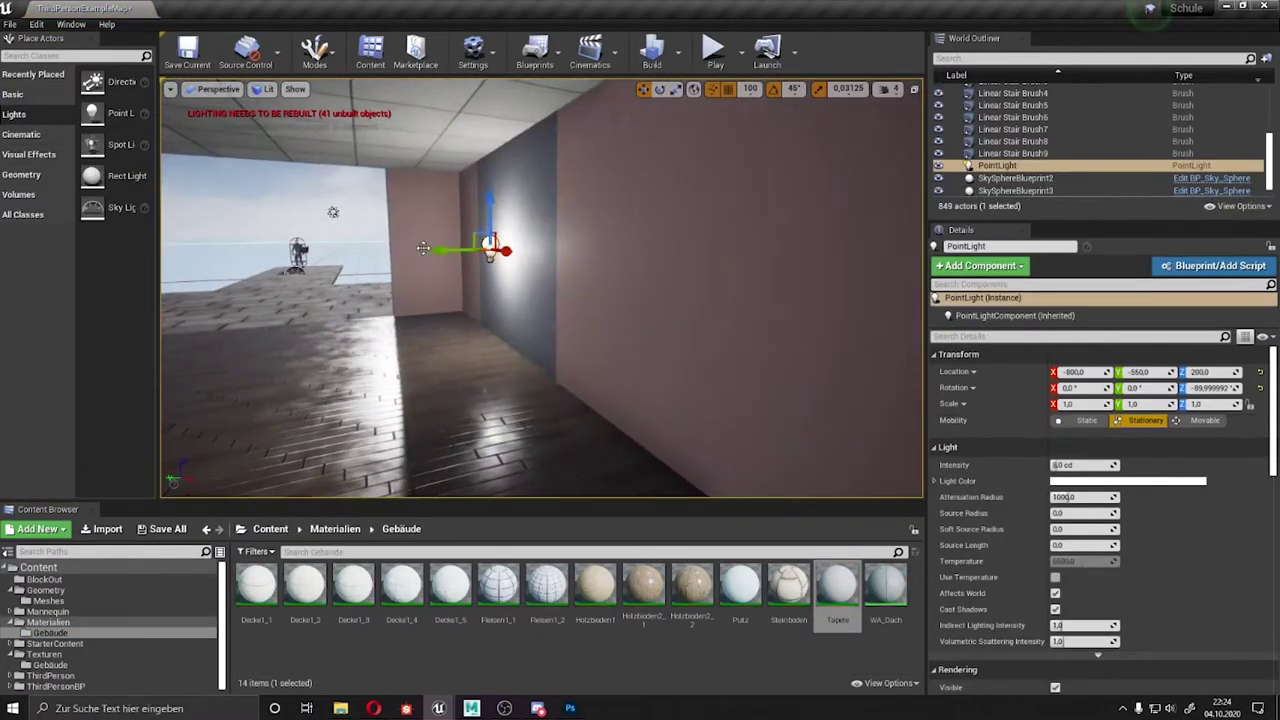
Step: Playtest the level, then fly the view down the corridor
left_click(713, 50)
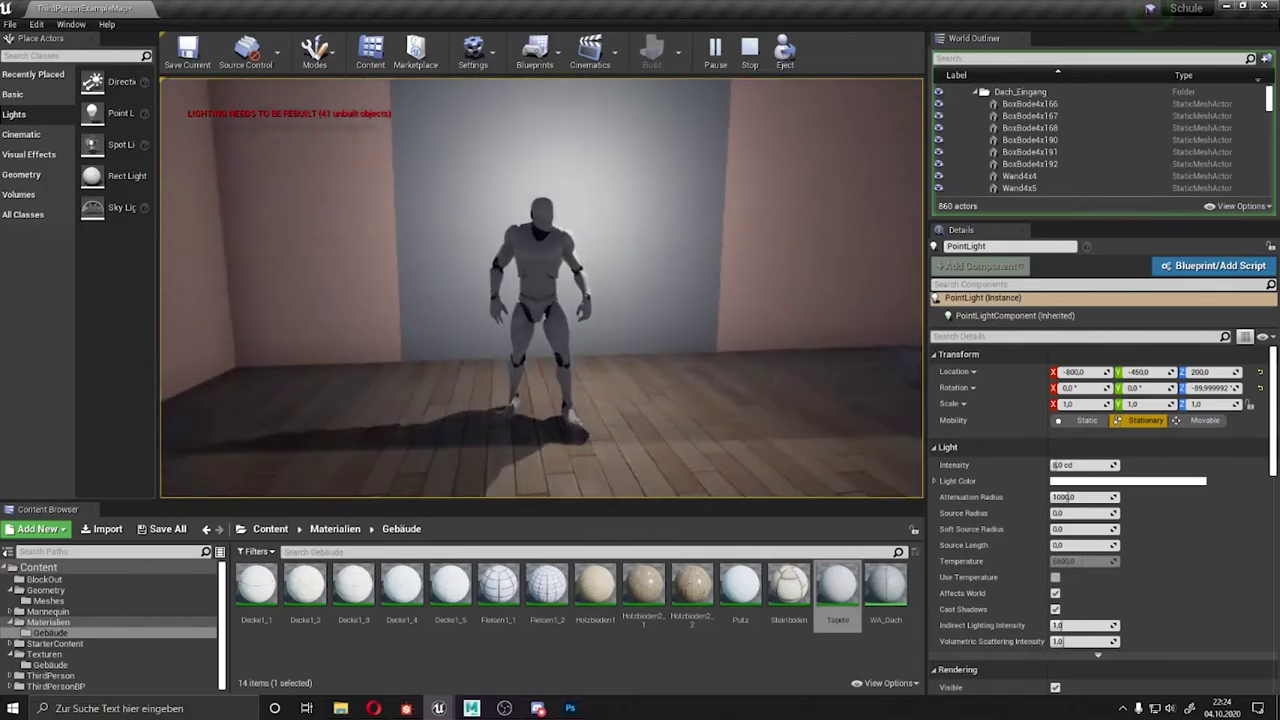
key("Escape")
right_click_drag(596, 413, 596, 413)
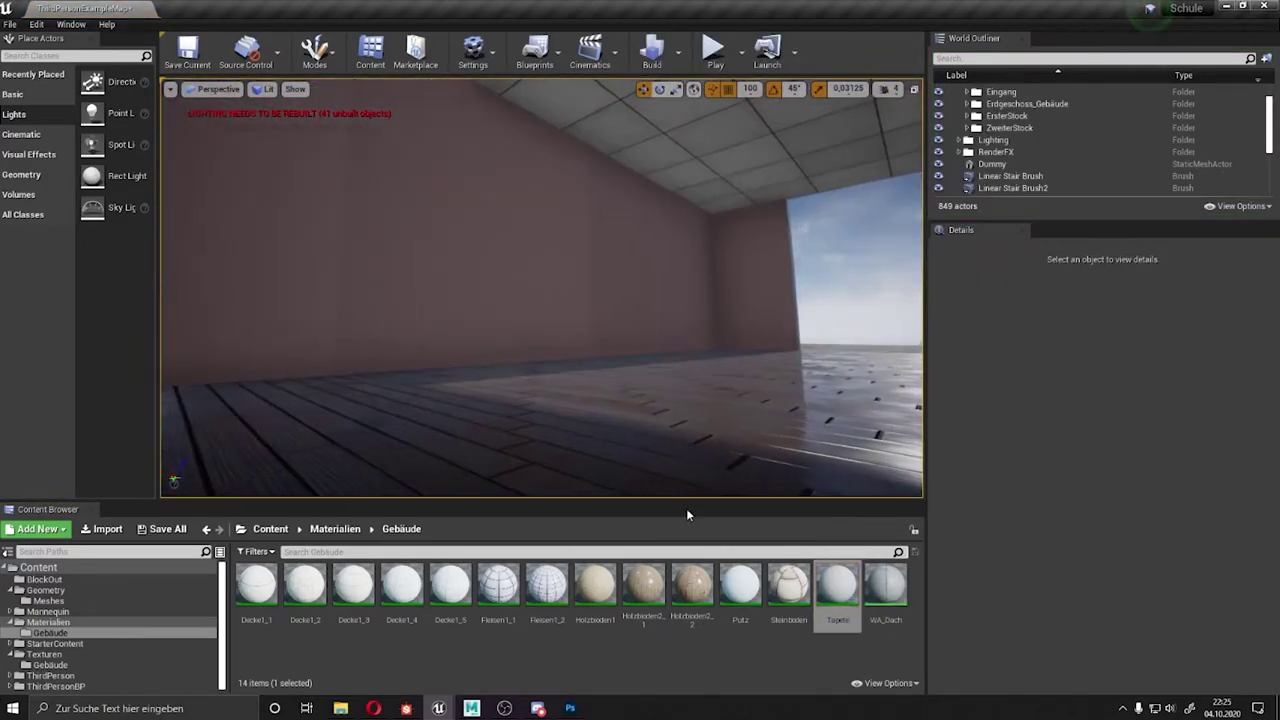
right_click_drag(596, 413, 596, 413)
Step: Duplicate the corridor point light into two more copies spaced along the corridor
left_click(440, 280)
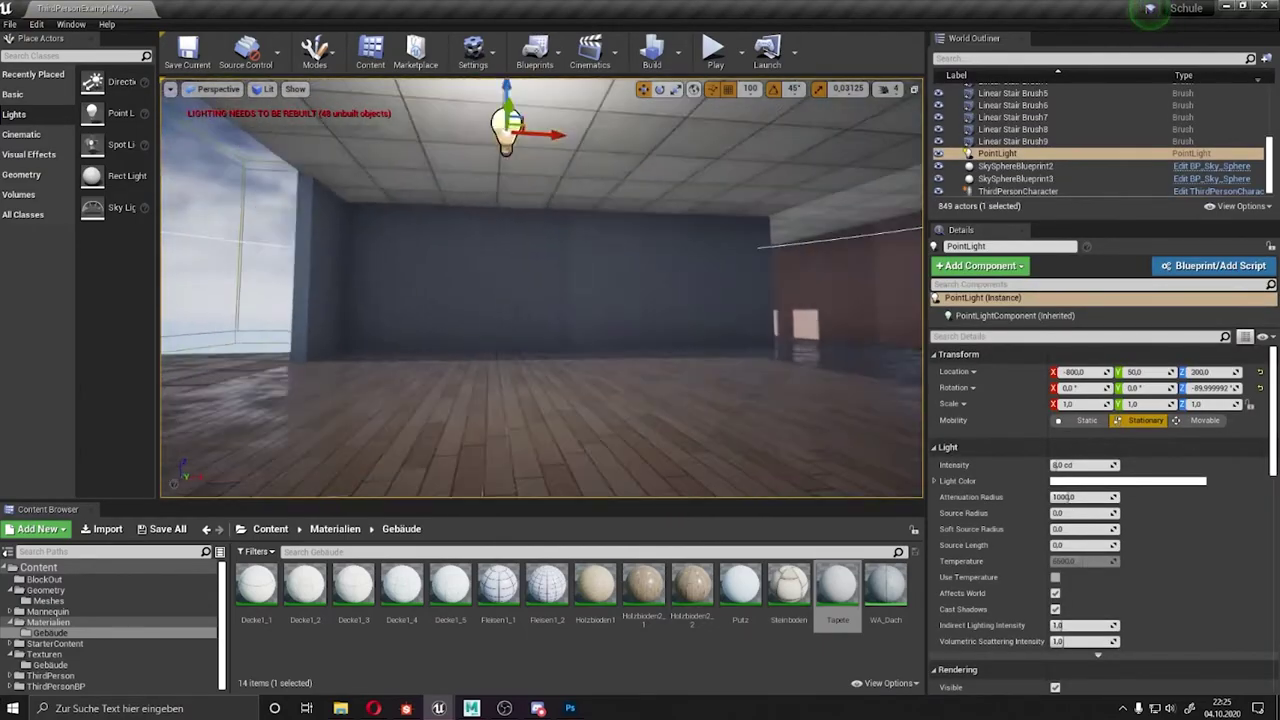
left_click_drag(545, 133, 600, 140, "alt")
left_click_drag(400, 205, 470, 177, "alt")
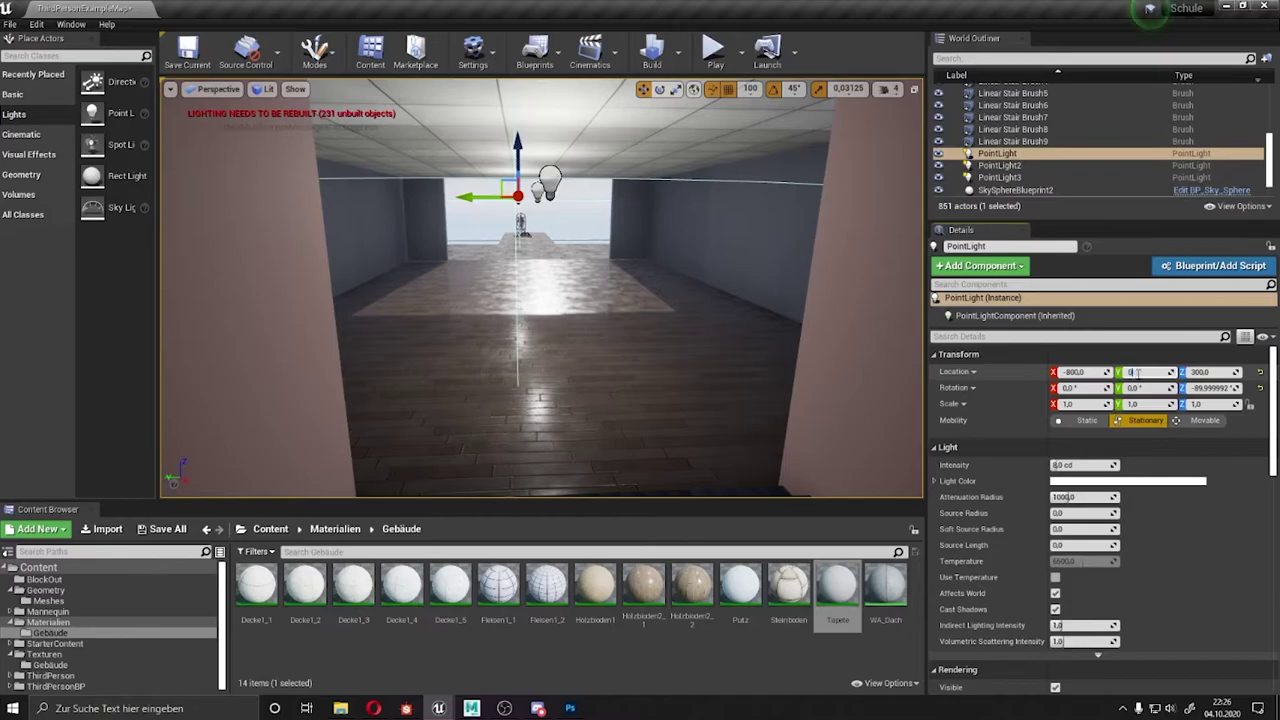
left_click(1000, 177, "shift")
right_click_drag(676, 132, 676, 132)
right_click_drag(612, 254, 612, 254)
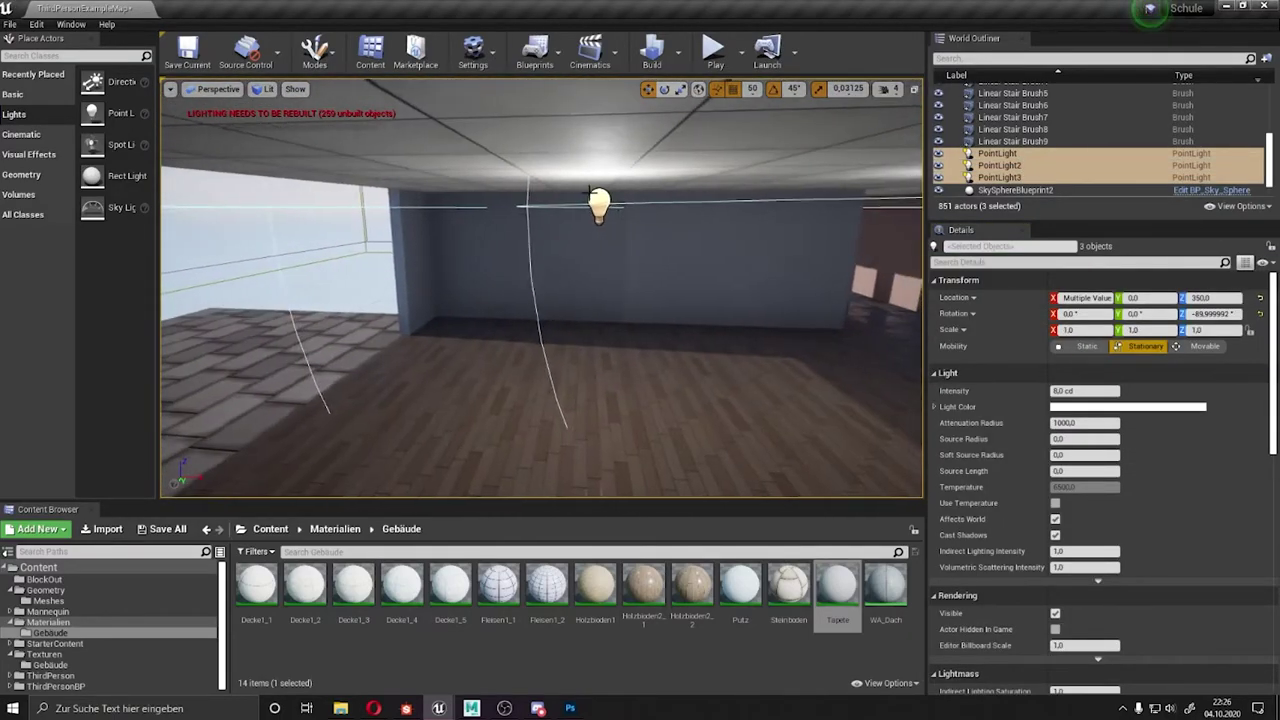
left_click(596, 200)
right_click_drag(596, 200, 596, 200)
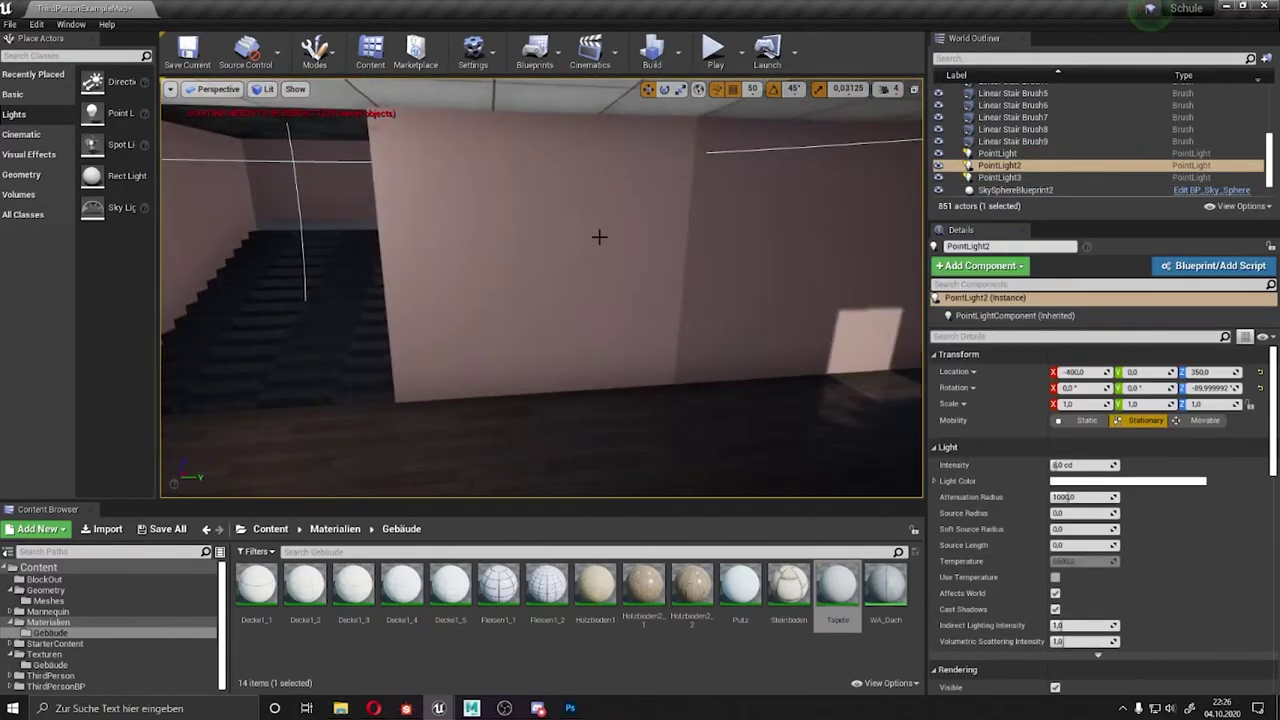
Step: Adjust the Tapete material's colour and begin applying it to the wall beside the stairs
double_click(845, 596)
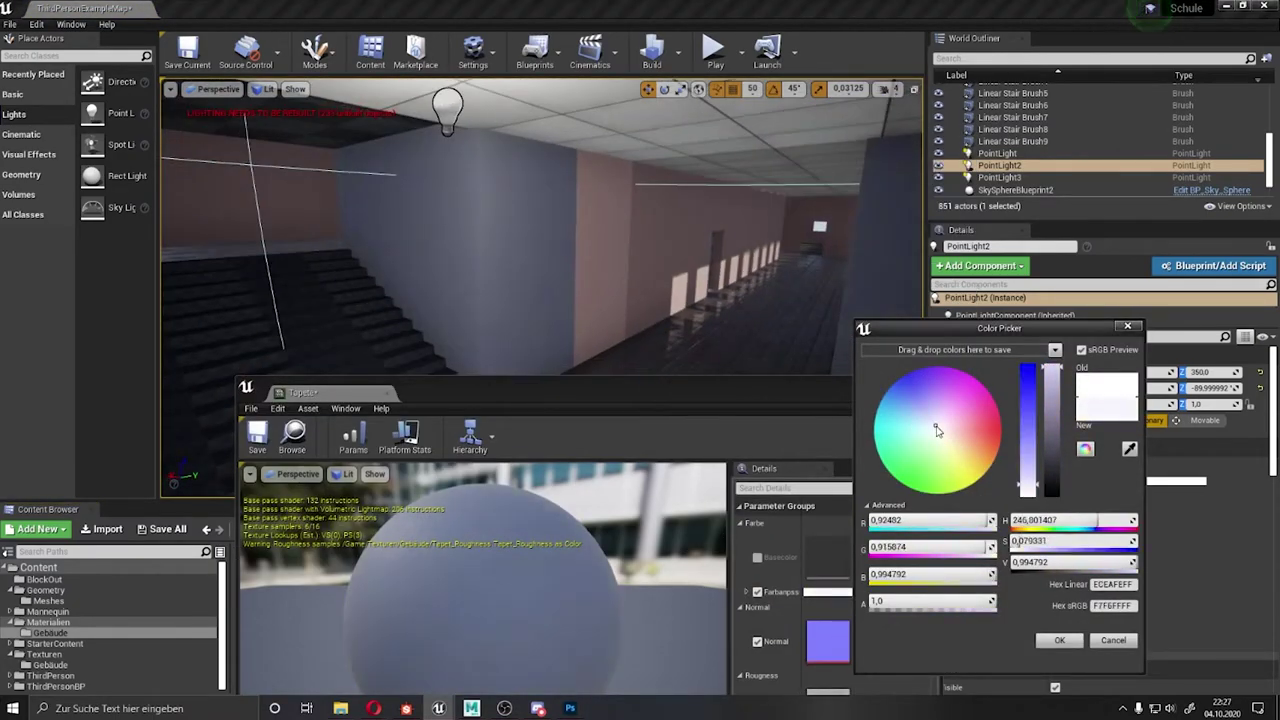
left_click(1059, 640)
left_click(840, 392)
left_click(760, 250)
mouse_move(838, 586)
left_mouse_down()
mouse_move(497, 338)
mouse_move(729, 335)
left_mouse_up()
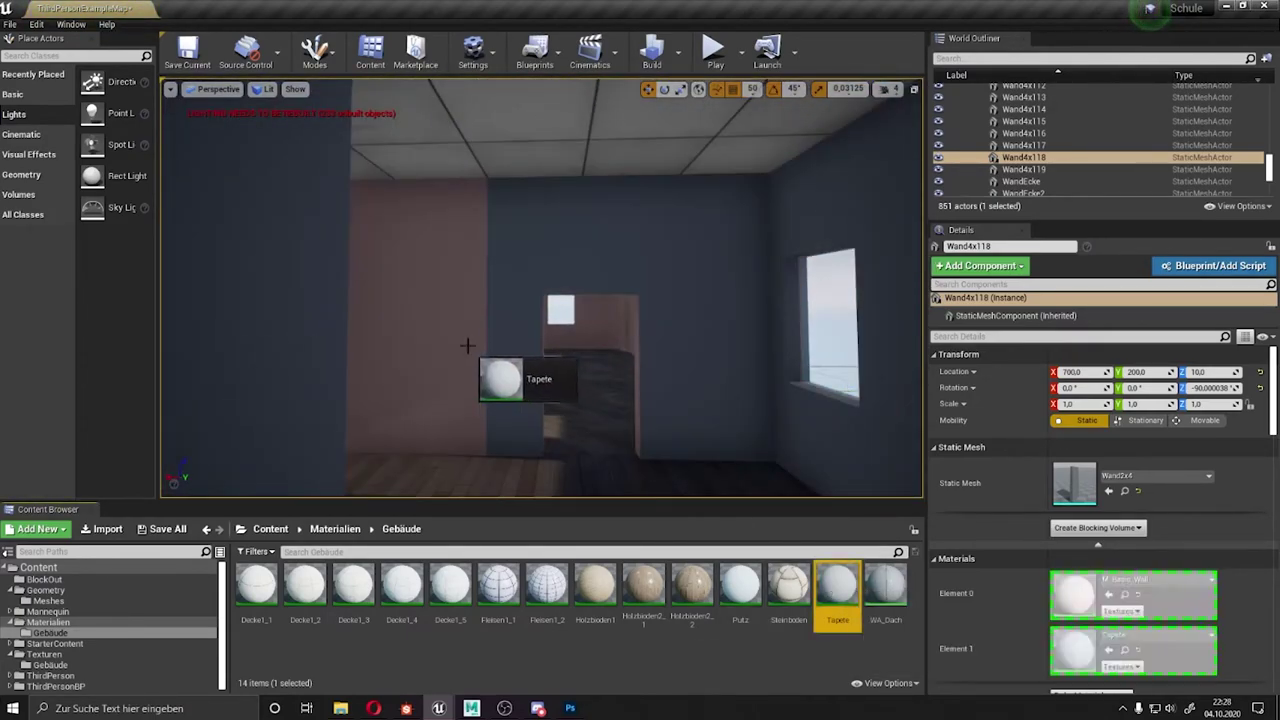
Step: Apply the Tapete wallpaper to the inner walls seen from above the roofless floor plan
left_click_drag(467, 345, 716, 553)
scroll(1212, 133, "up", 5)
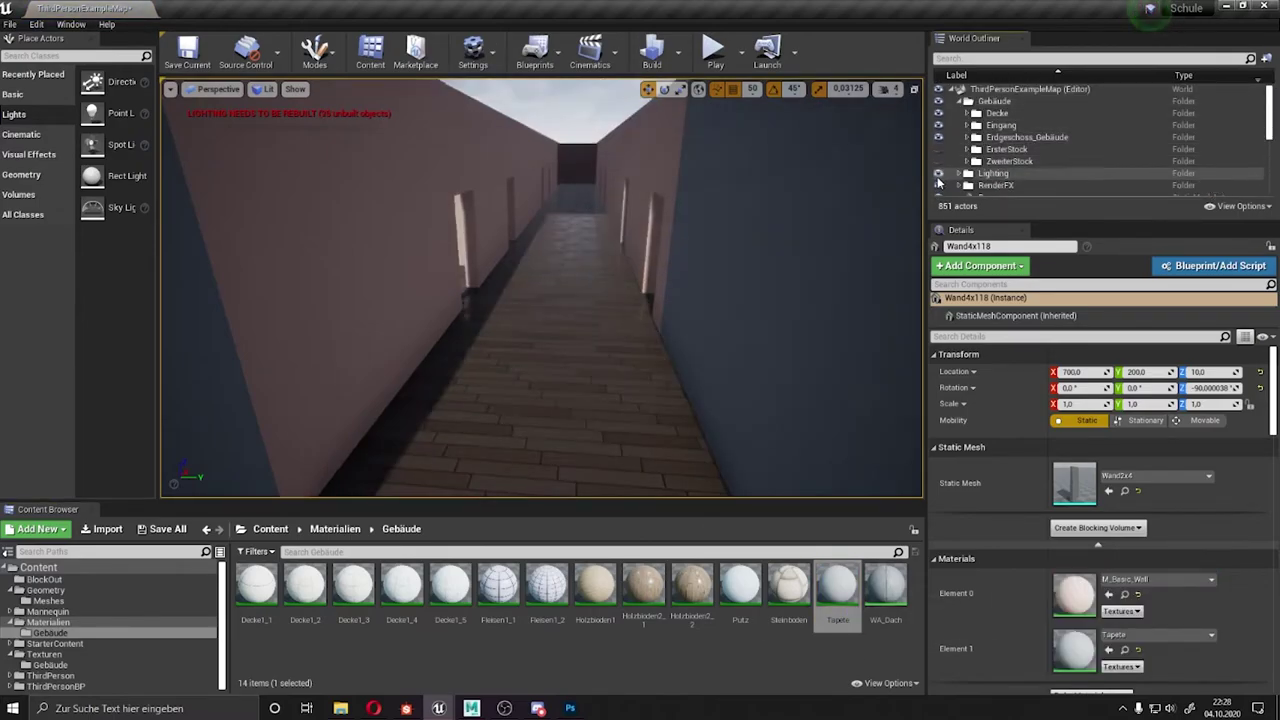
right_click_drag(403, 151, 686, 286)
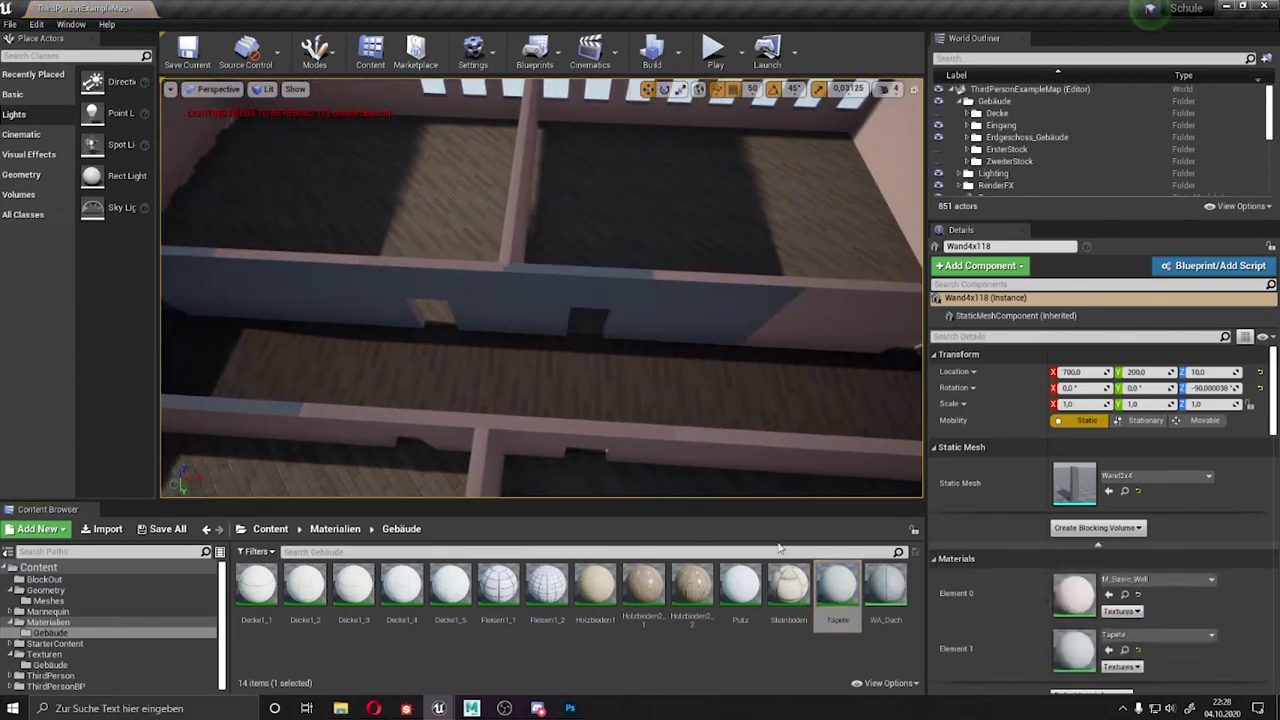
left_click_drag(837, 588, 791, 400)
mouse_move(837, 588)
left_mouse_down()
mouse_move(587, 388)
mouse_move(810, 435)
left_mouse_up()
right_click_drag(810, 435, 700, 380)
Step: Apply Tapete to another wall and to the window wall's first material slot
mouse_move(837, 588)
left_mouse_down()
mouse_move(609, 384)
mouse_move(586, 427)
left_mouse_up()
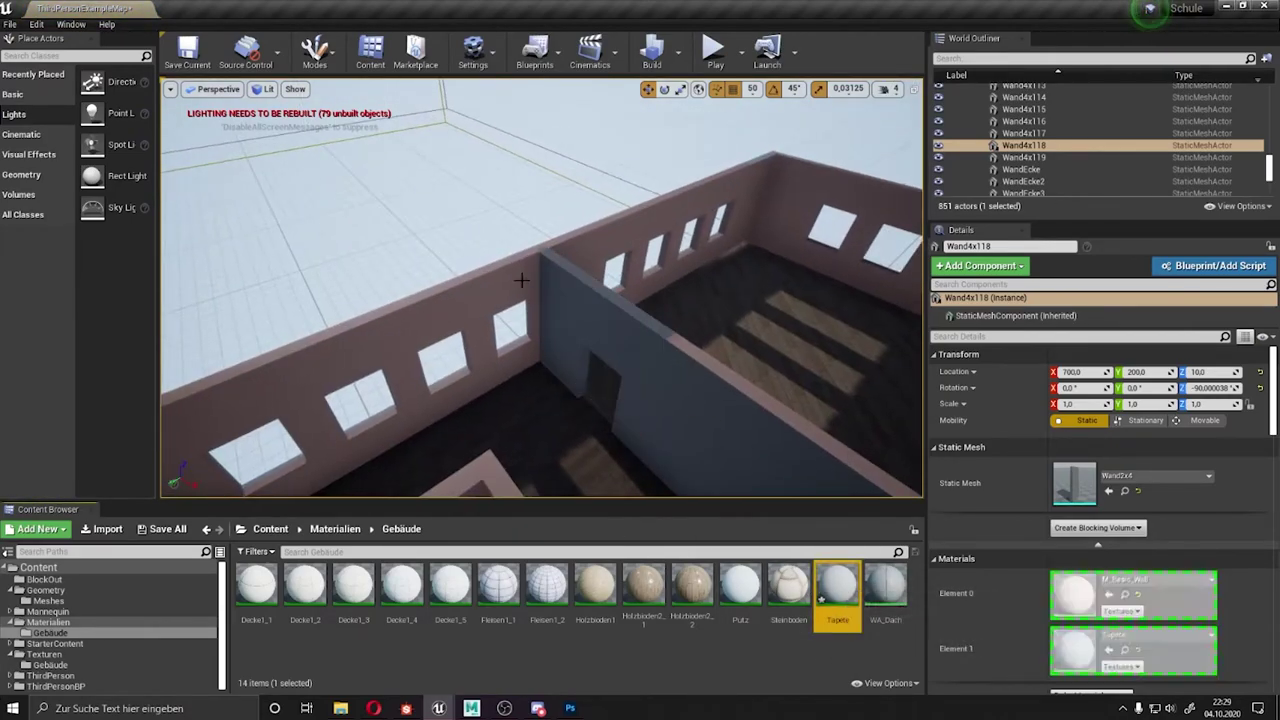
left_click_drag(837, 588, 600, 380)
right_click_drag(600, 380, 600, 380)
left_click_drag(837, 588, 398, 316)
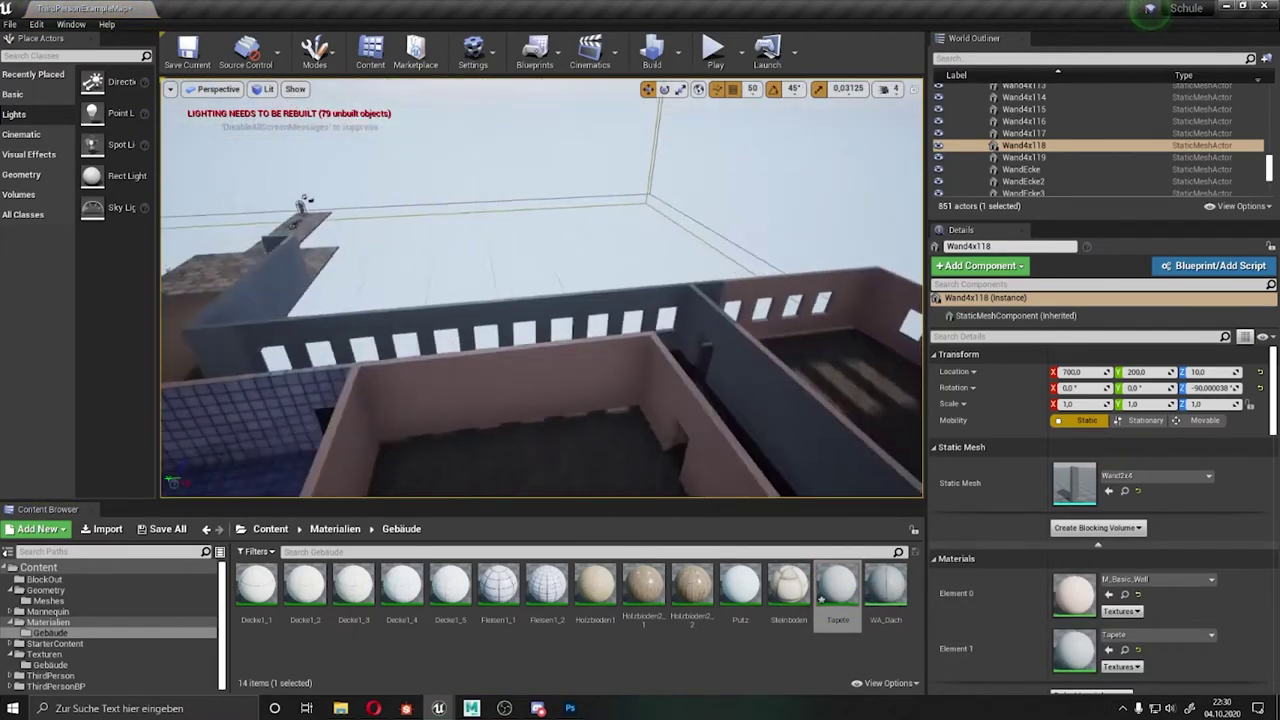
right_click_drag(488, 305, 488, 305)
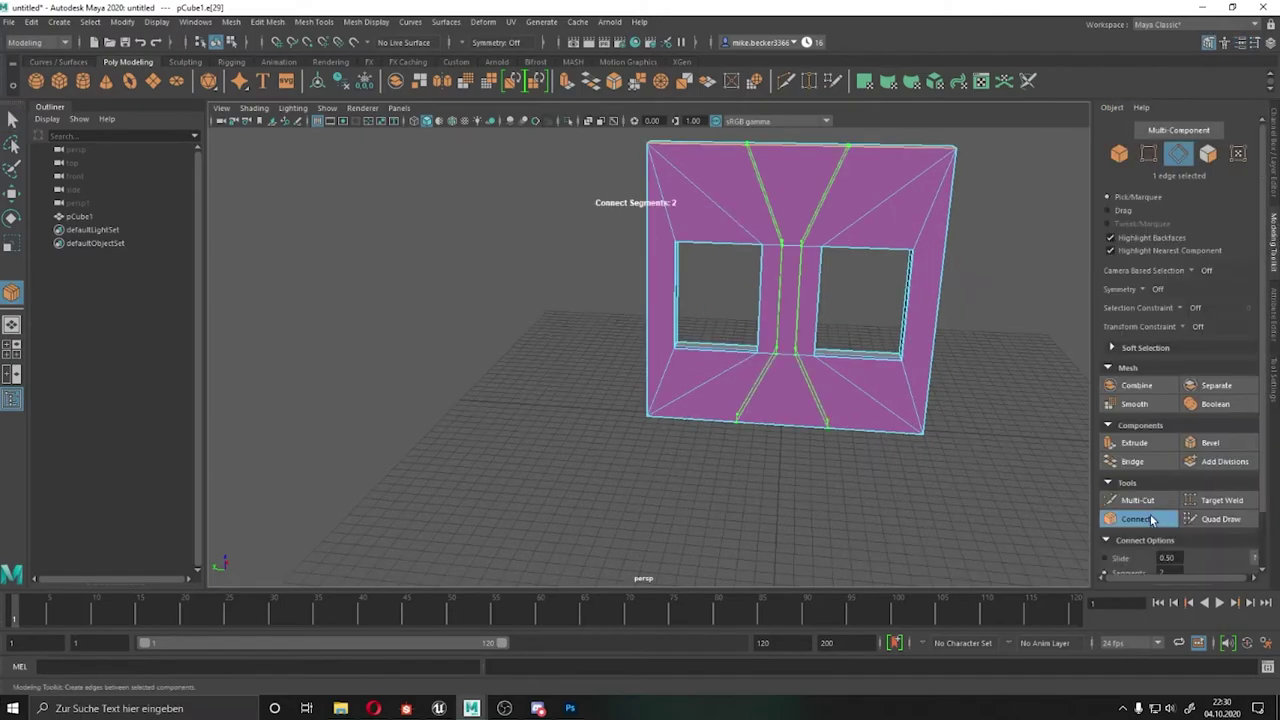
Step: Reproject the window wall face's UVs from its normals and set a new UV pivot
left_click_drag(781, 270, 677, 335, "alt")
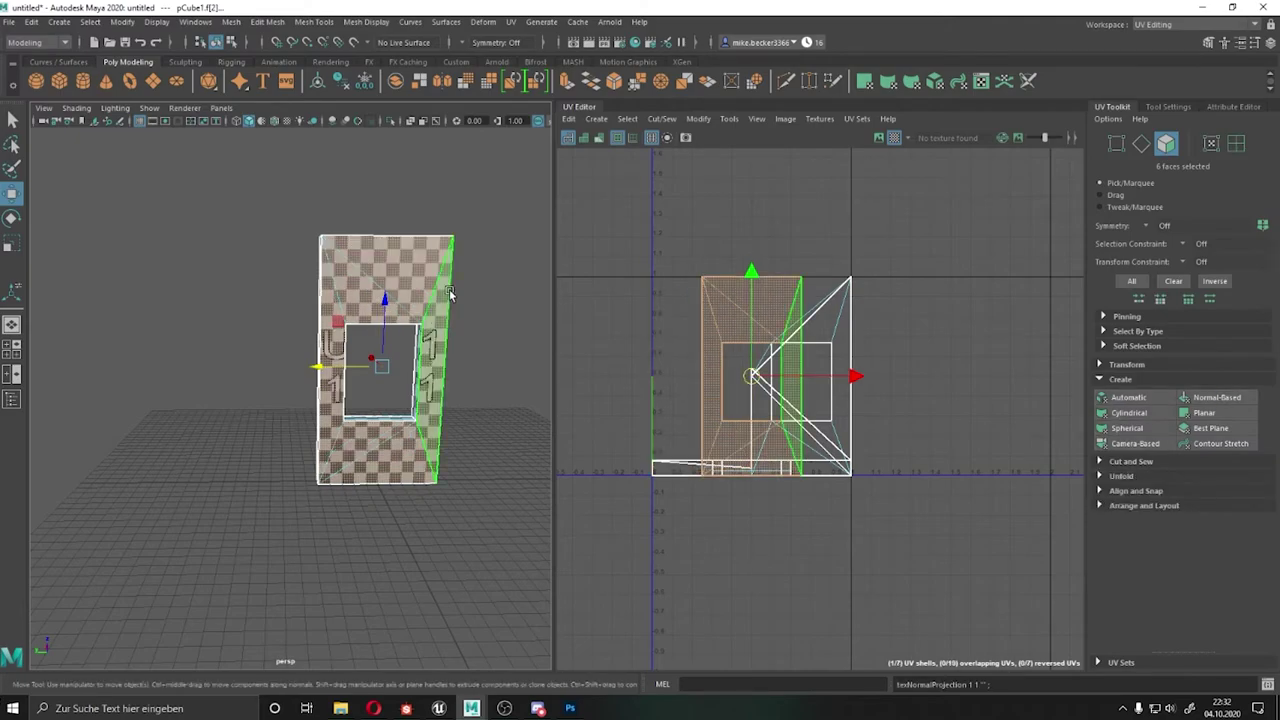
left_click(1237, 399)
left_click(1126, 364)
scroll(1180, 400, "down", 2)
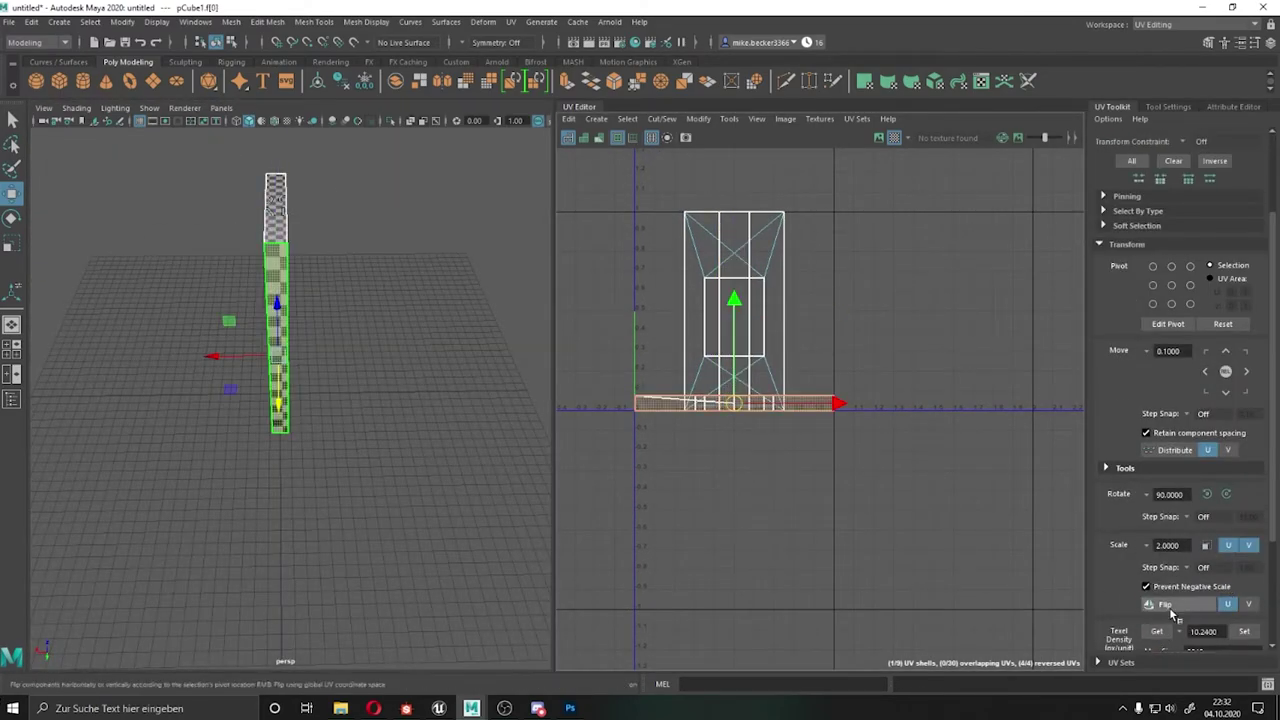
left_click(1167, 323)
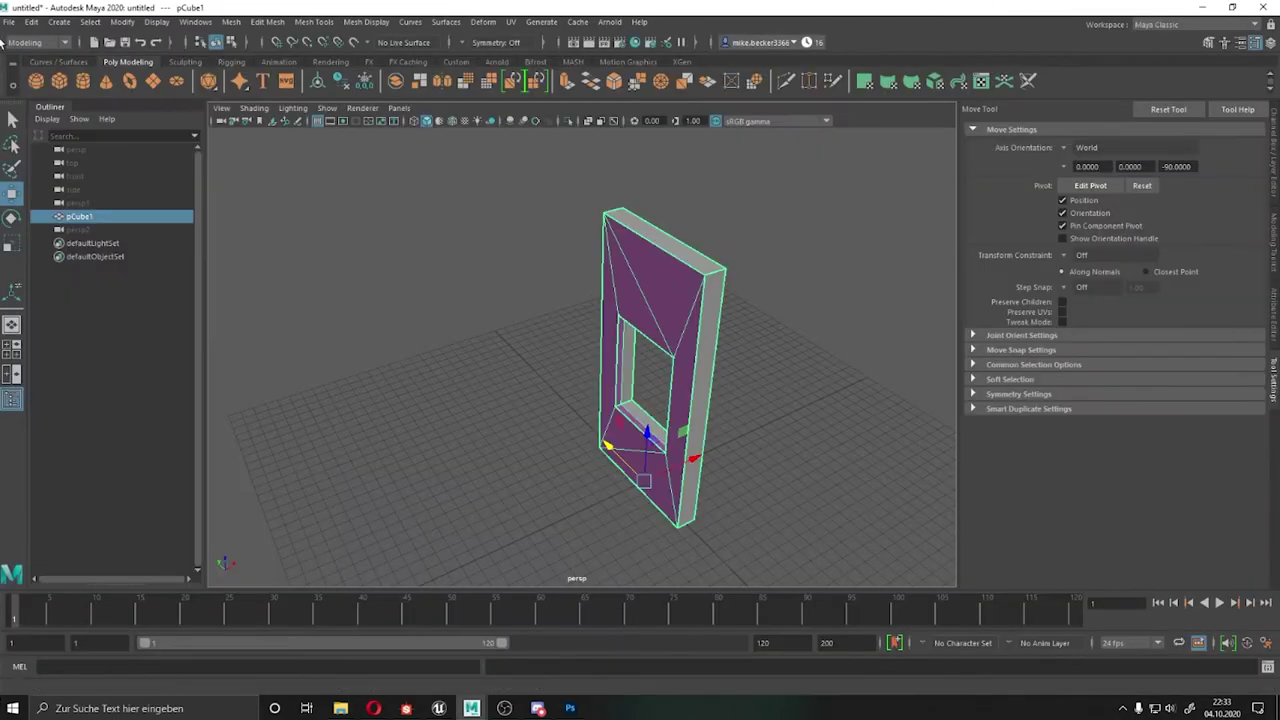
Step: Export the half wall piece as WandFensterHalb.FBX and bring it into the project
type("Halb")
key("Return")
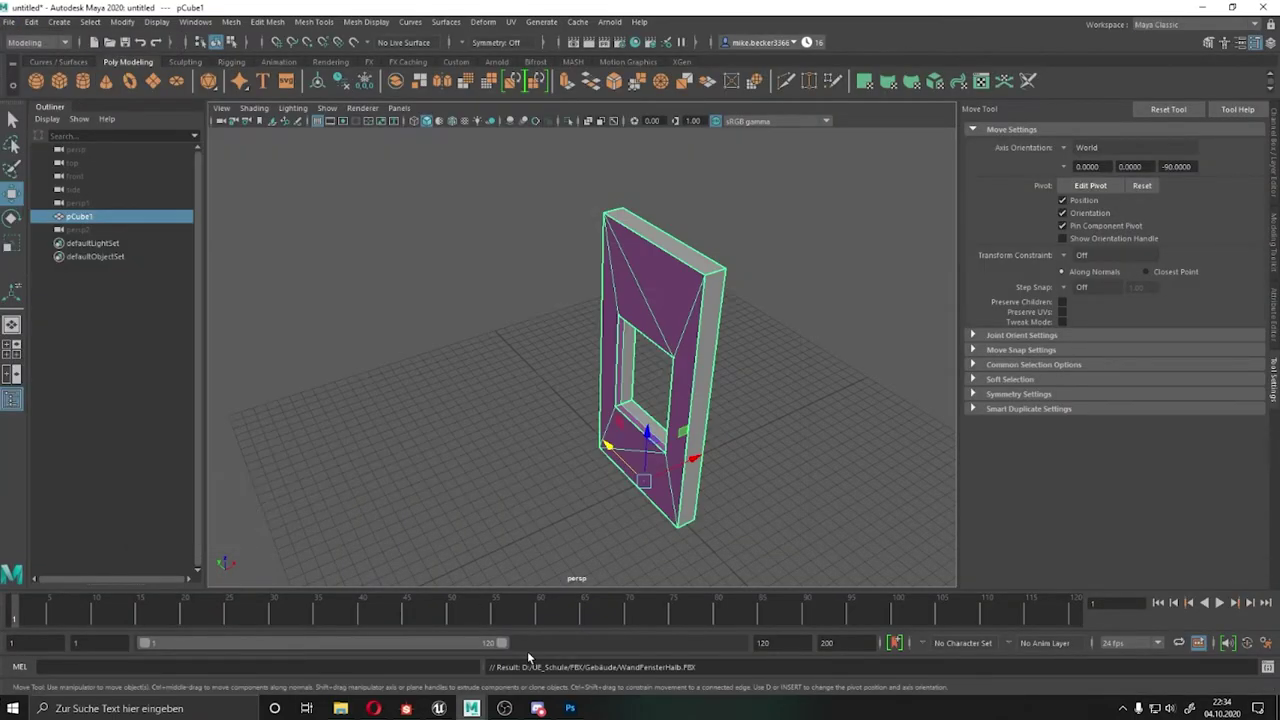
left_click(372, 652)
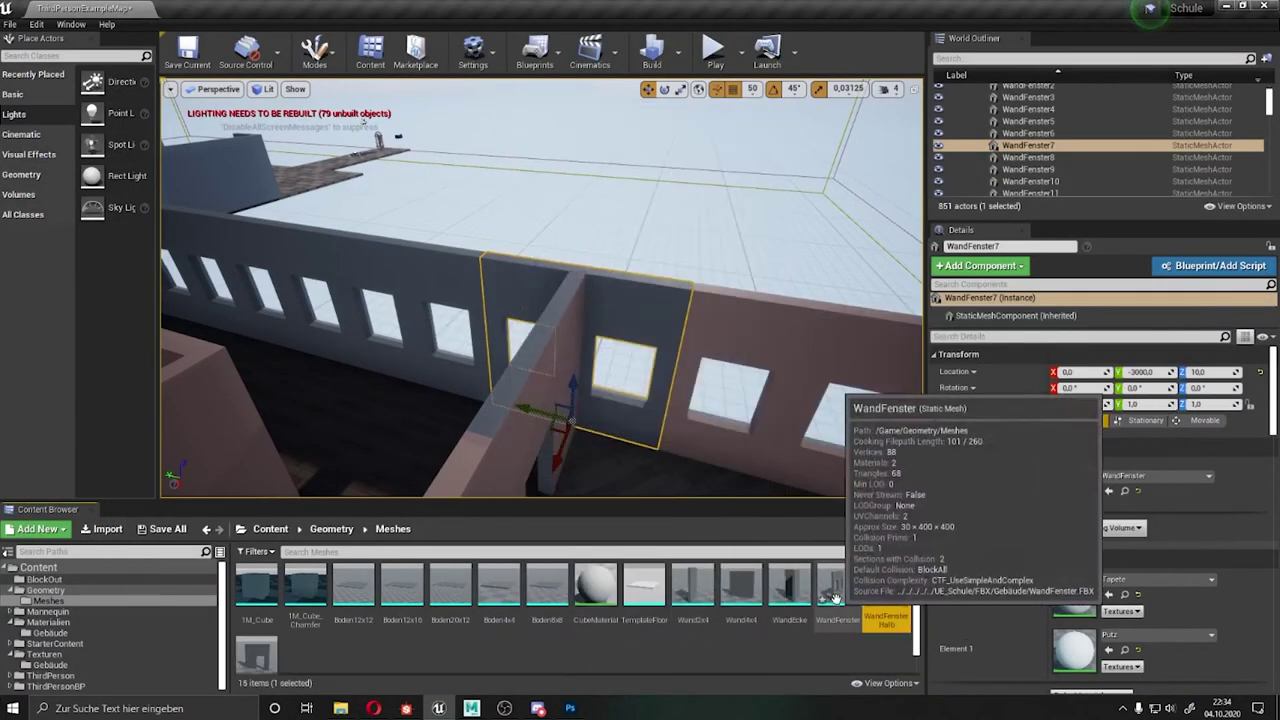
Step: Import WandFensterHalb.FBX into the Meshes folder and assign it as the wall piece's static mesh
left_click_drag(886, 590, 539, 424)
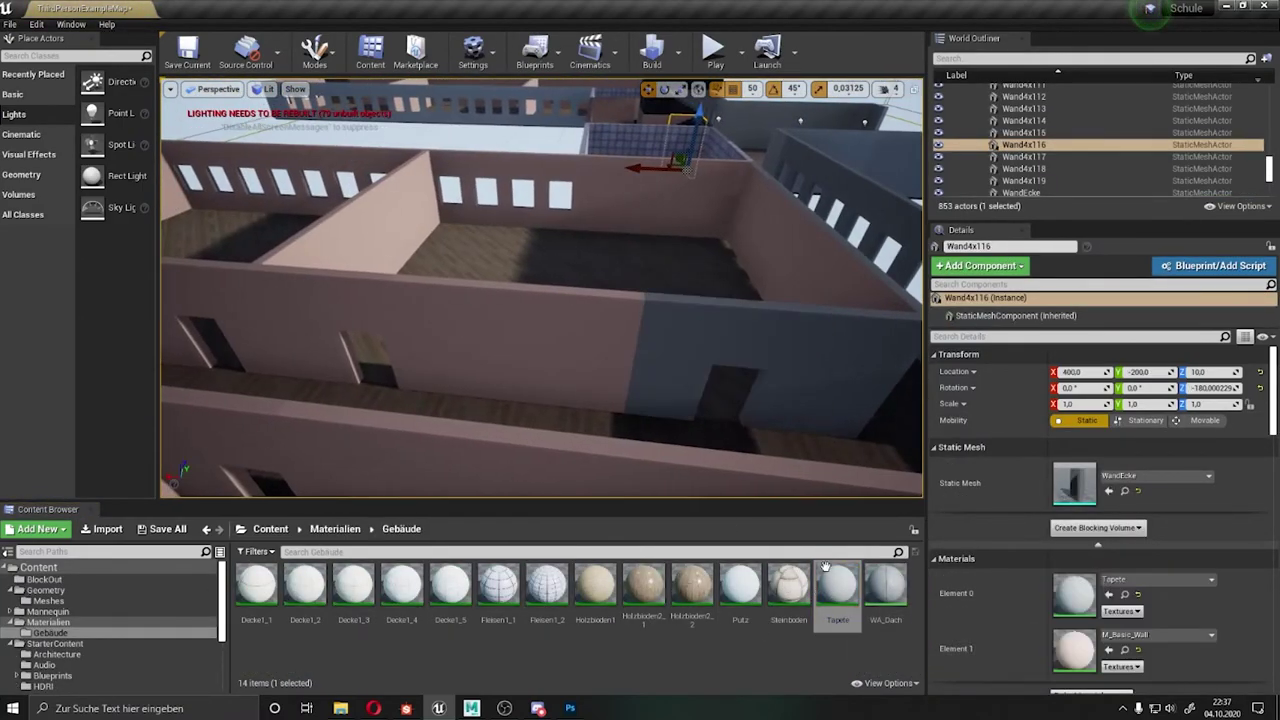
Step: Apply the Tapete wallpaper material to another wall
left_click_drag(793, 274, 589, 333)
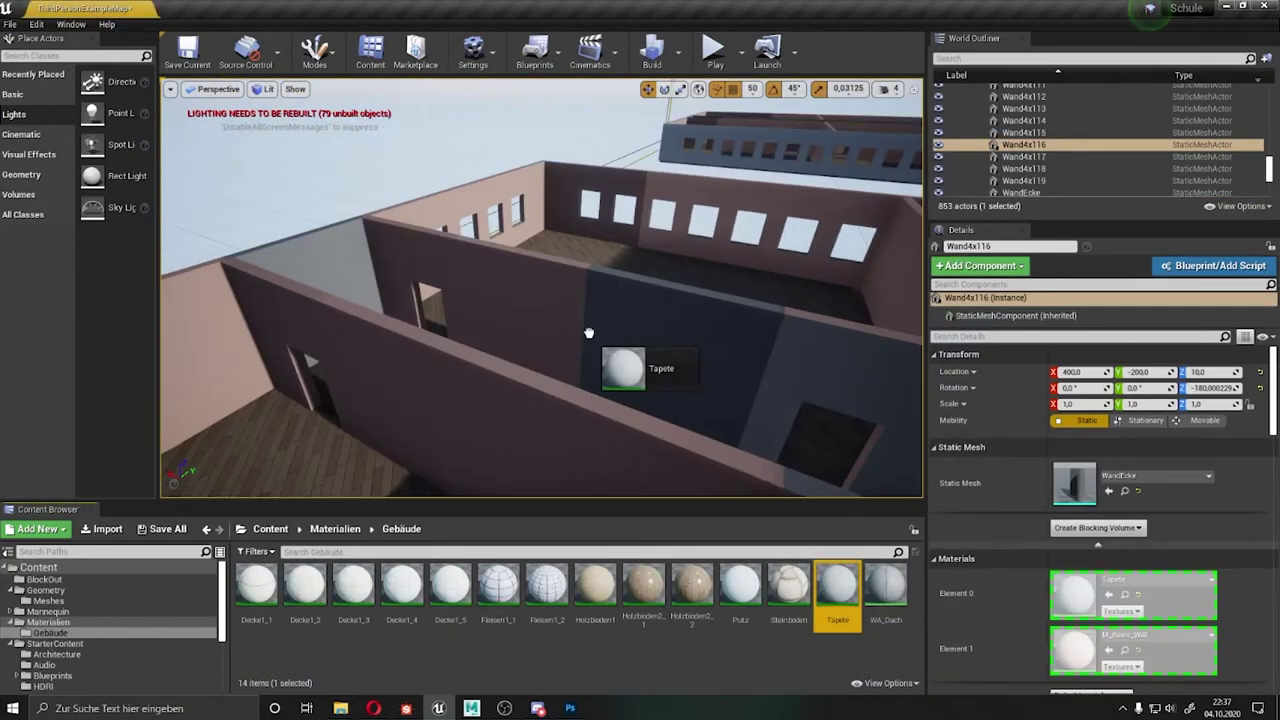